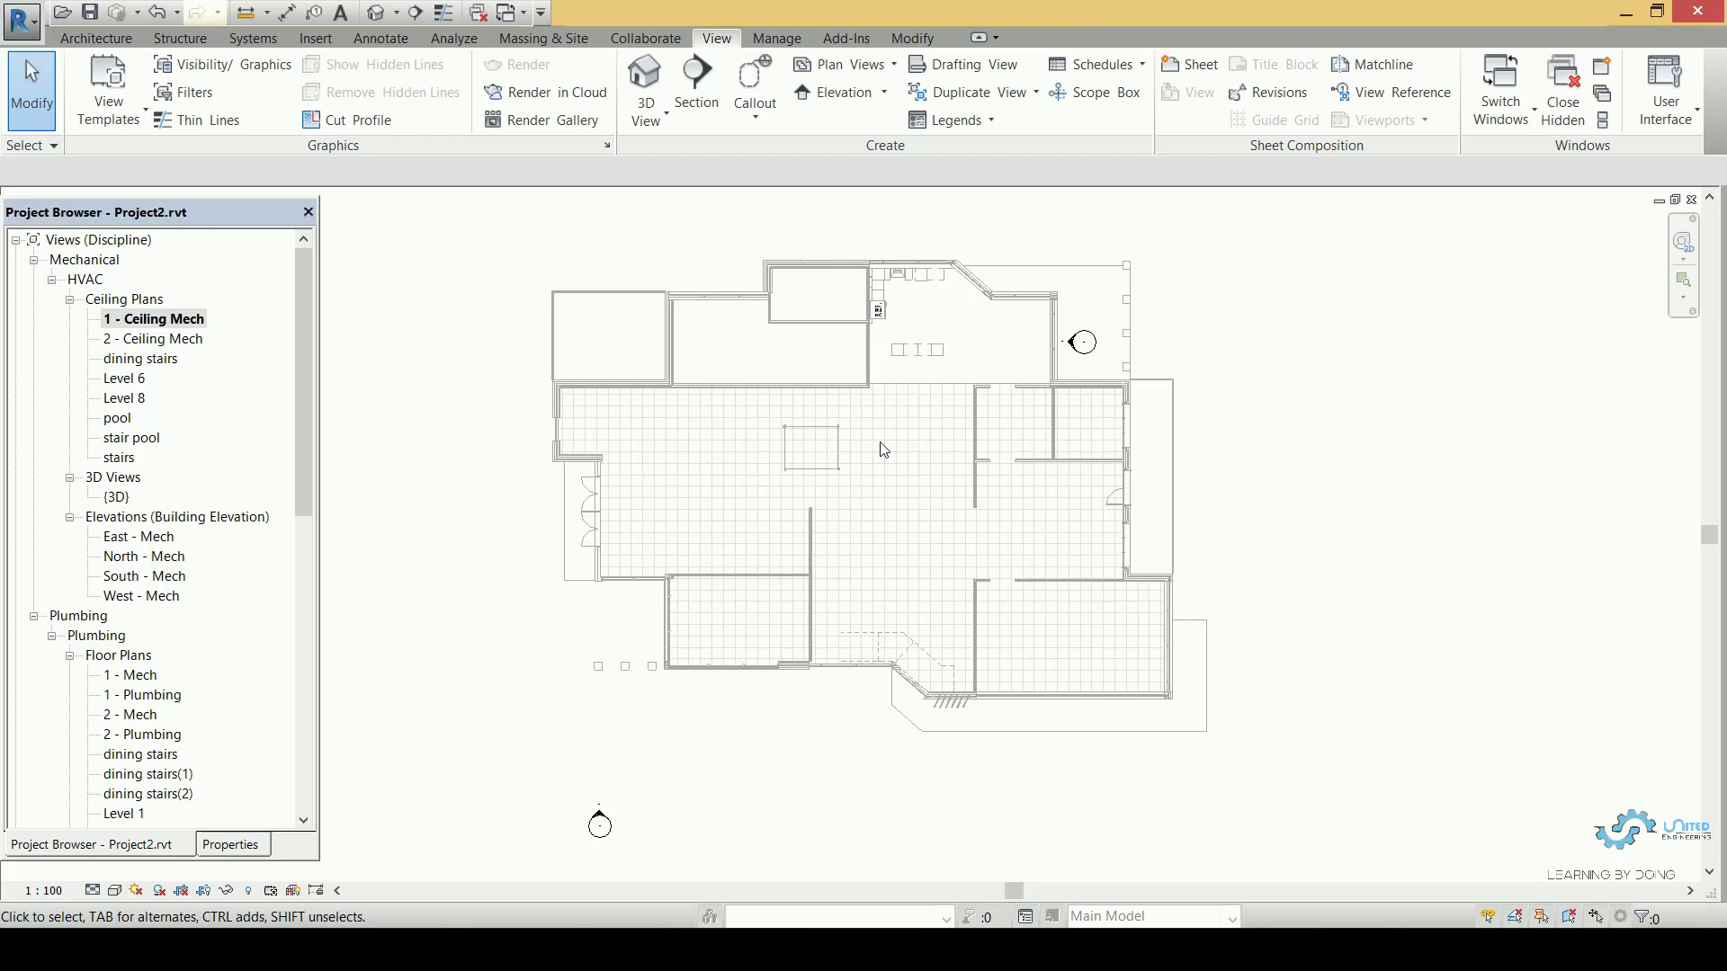
Draw a horizontal section line across the whole building in the 1 - Ceiling Mech plan, passing through the main ceiling grid.
scroll(881, 450, "up", 1)
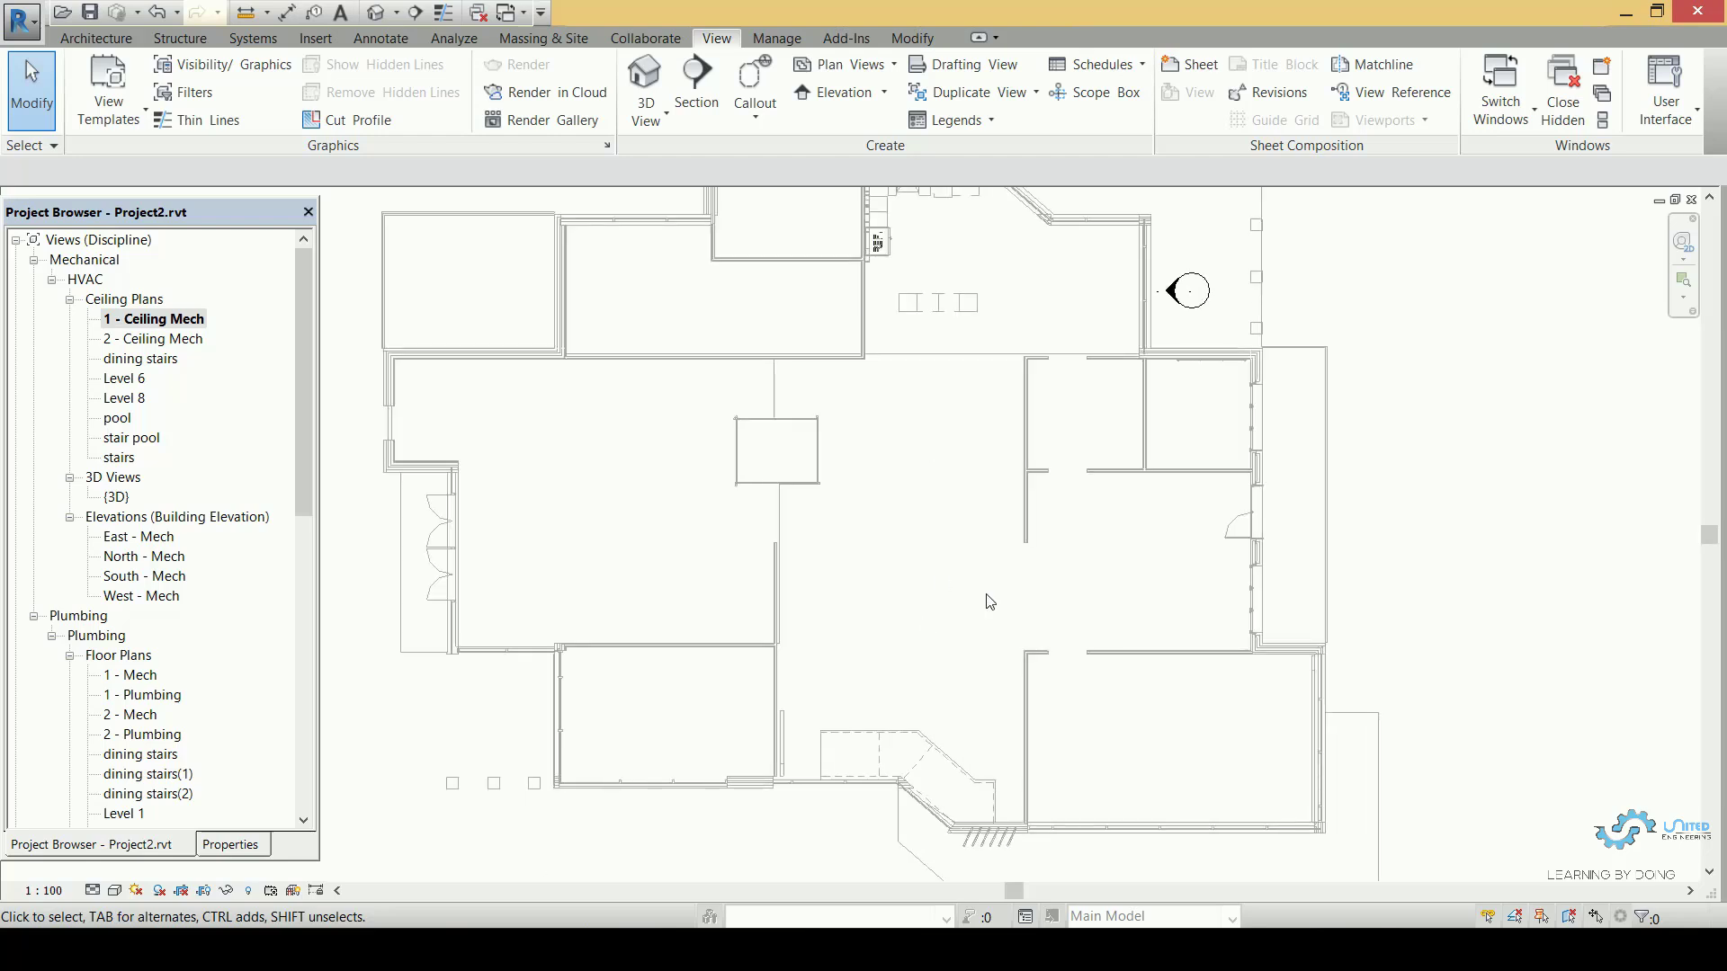
scroll(931, 559, "up", 1)
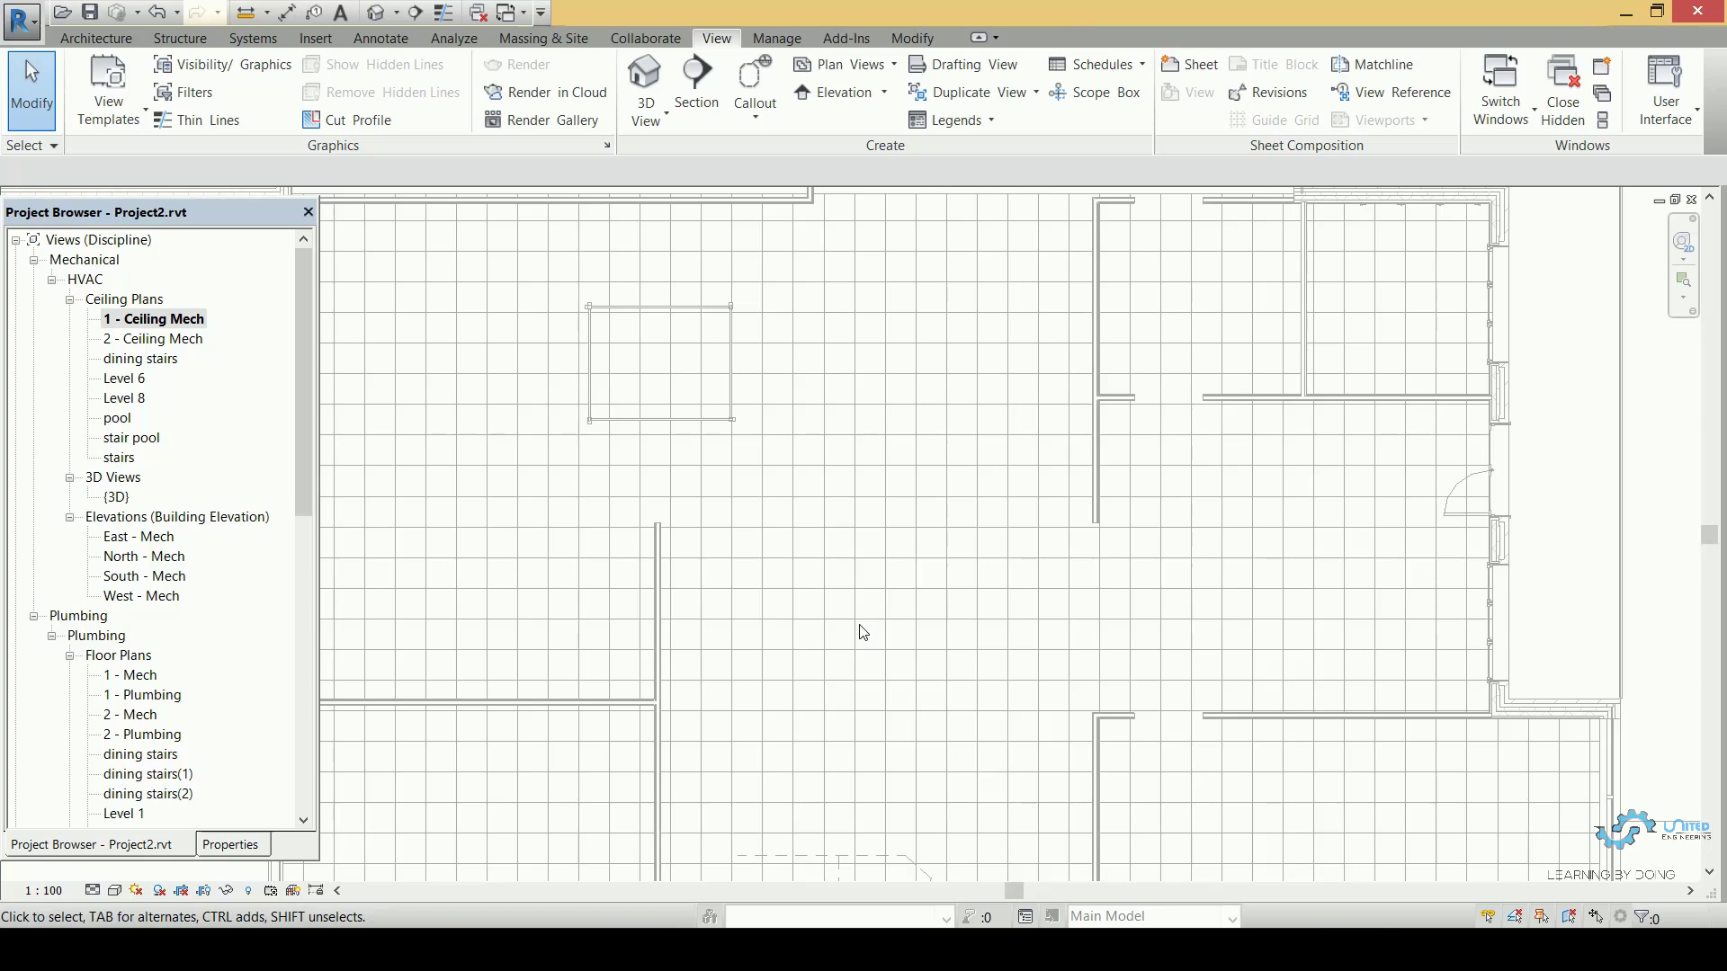
scroll(855, 625, "down", 2)
middle_click_drag(852, 636, 975, 656)
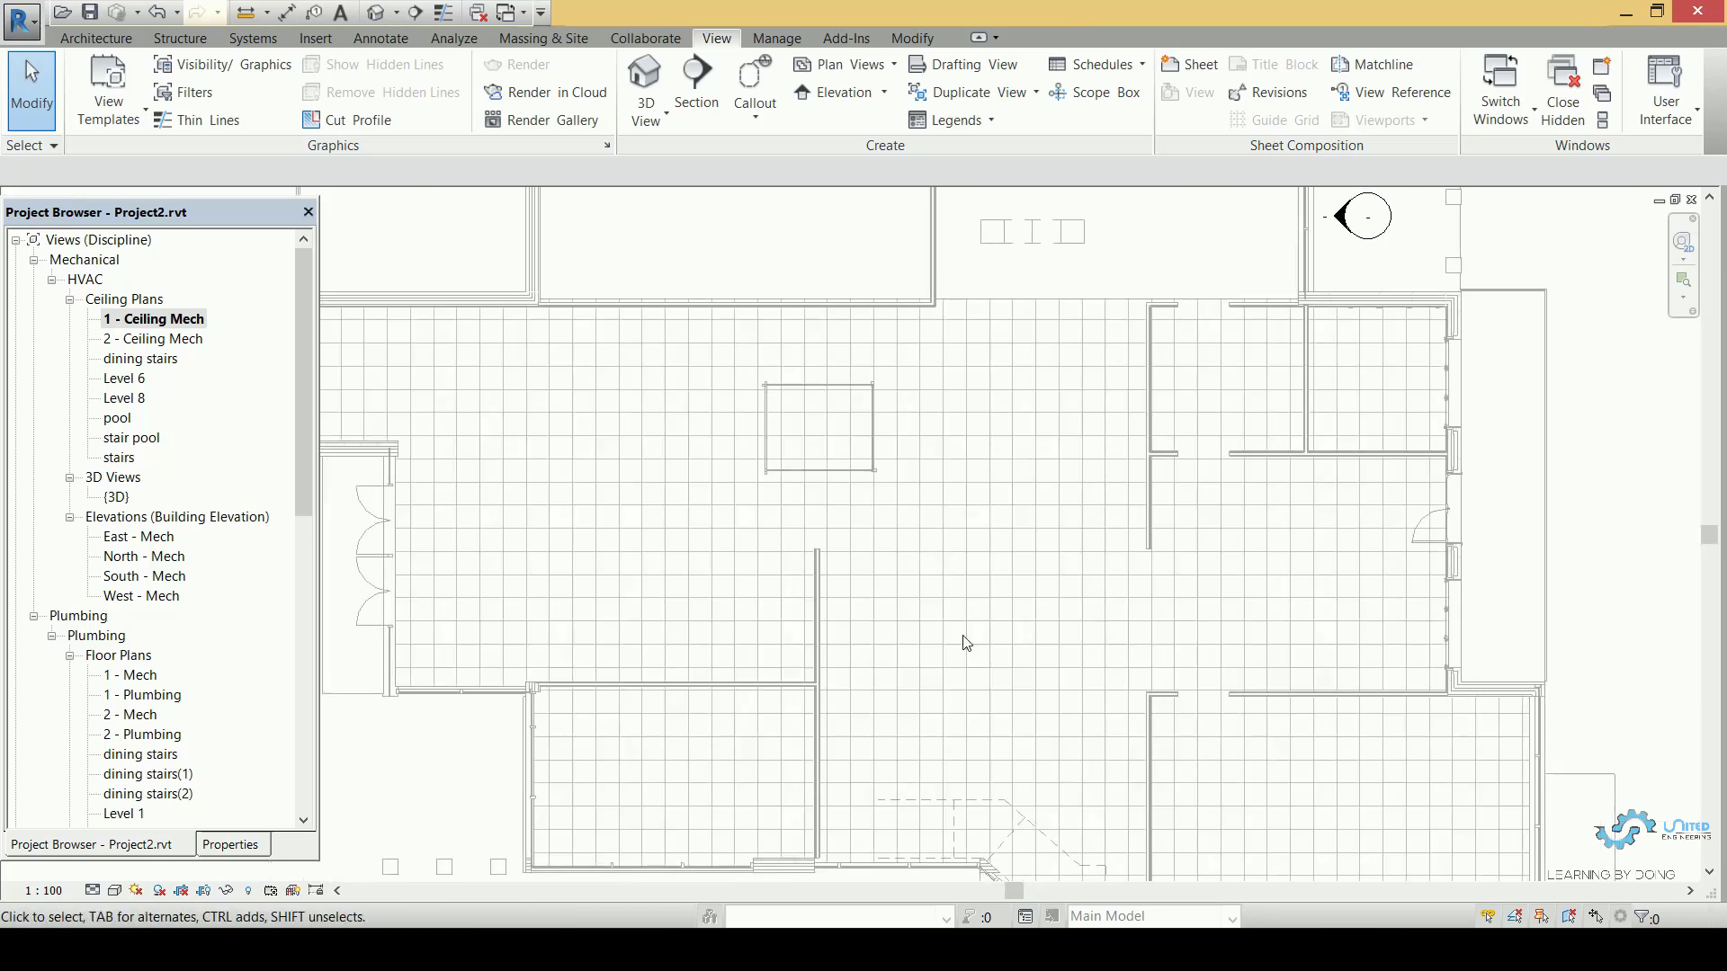
scroll(1195, 652, "down", 1)
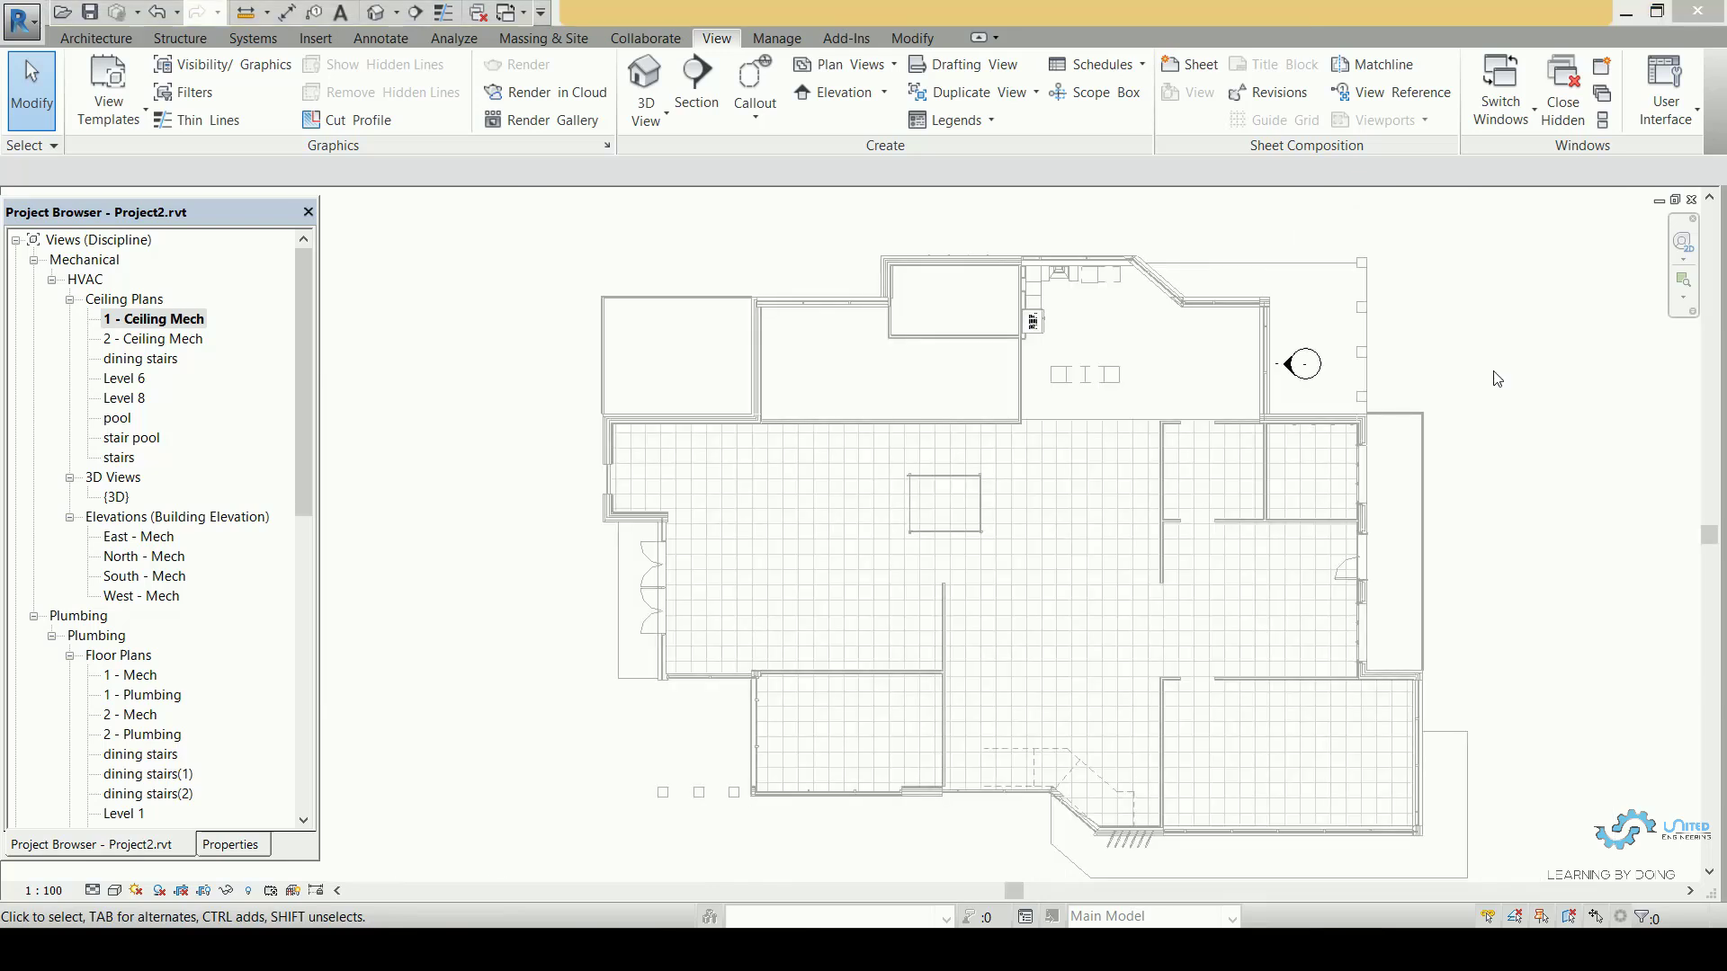
left_click(417, 14)
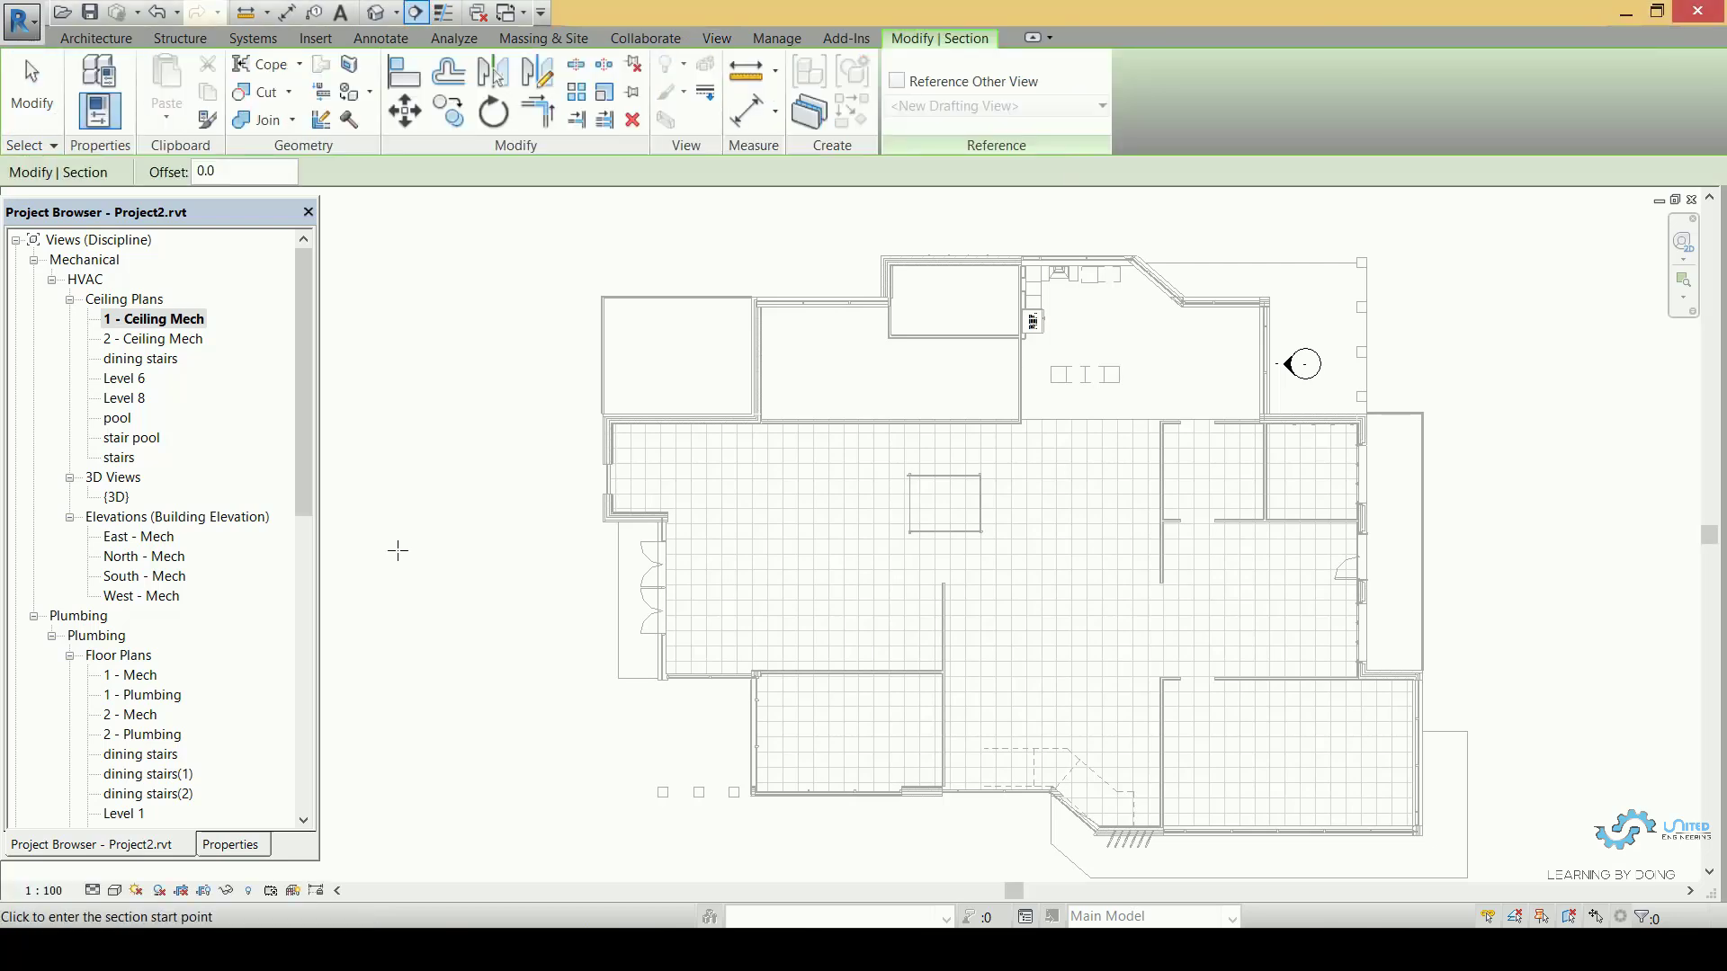
left_click(381, 481)
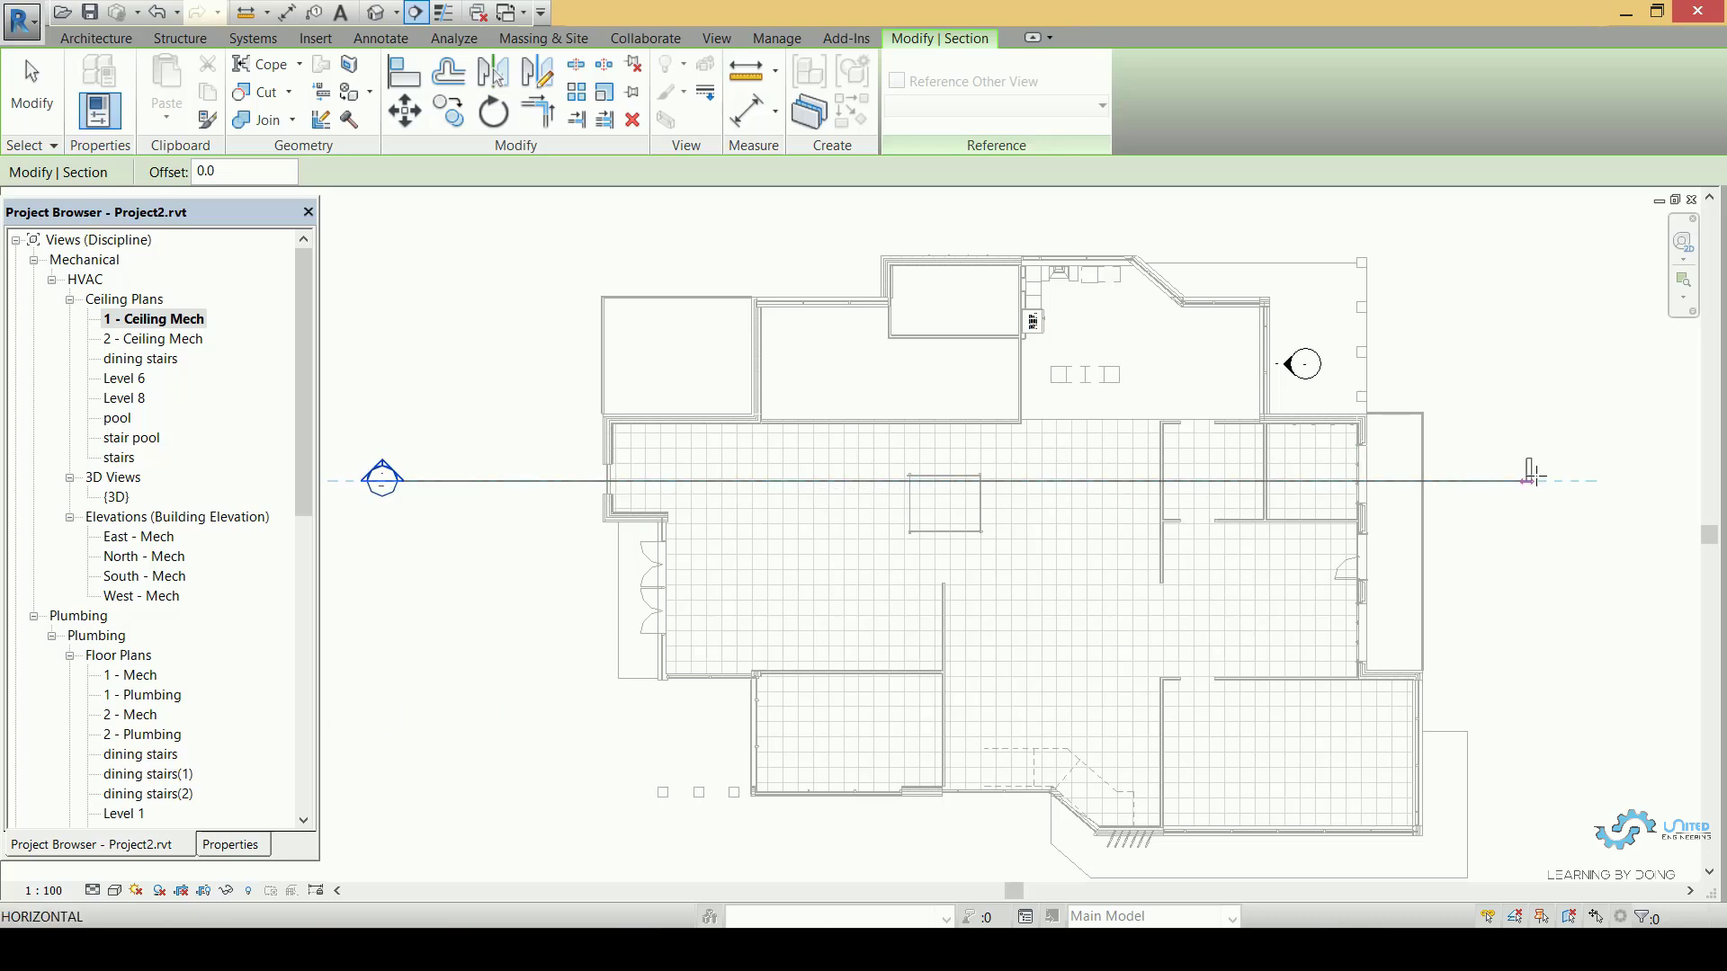
left_click(1529, 481)
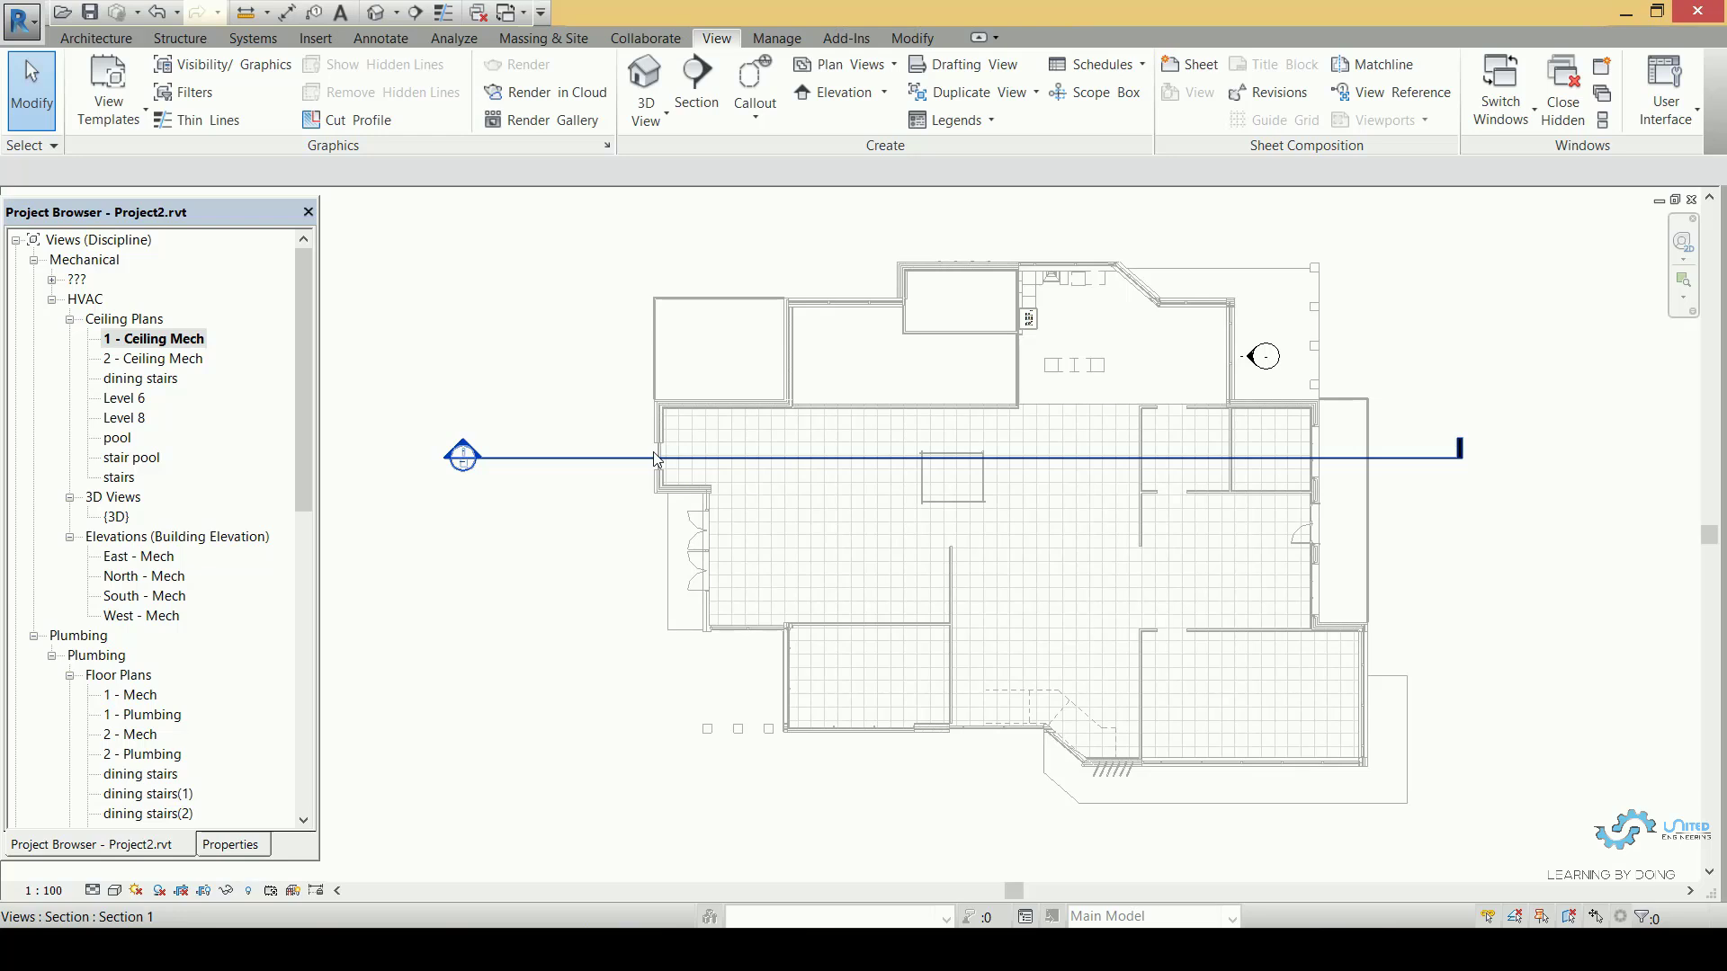
Open the view defined by the new section and examine the ceiling and the levels it cuts through.
scroll(491, 485, "up", 5)
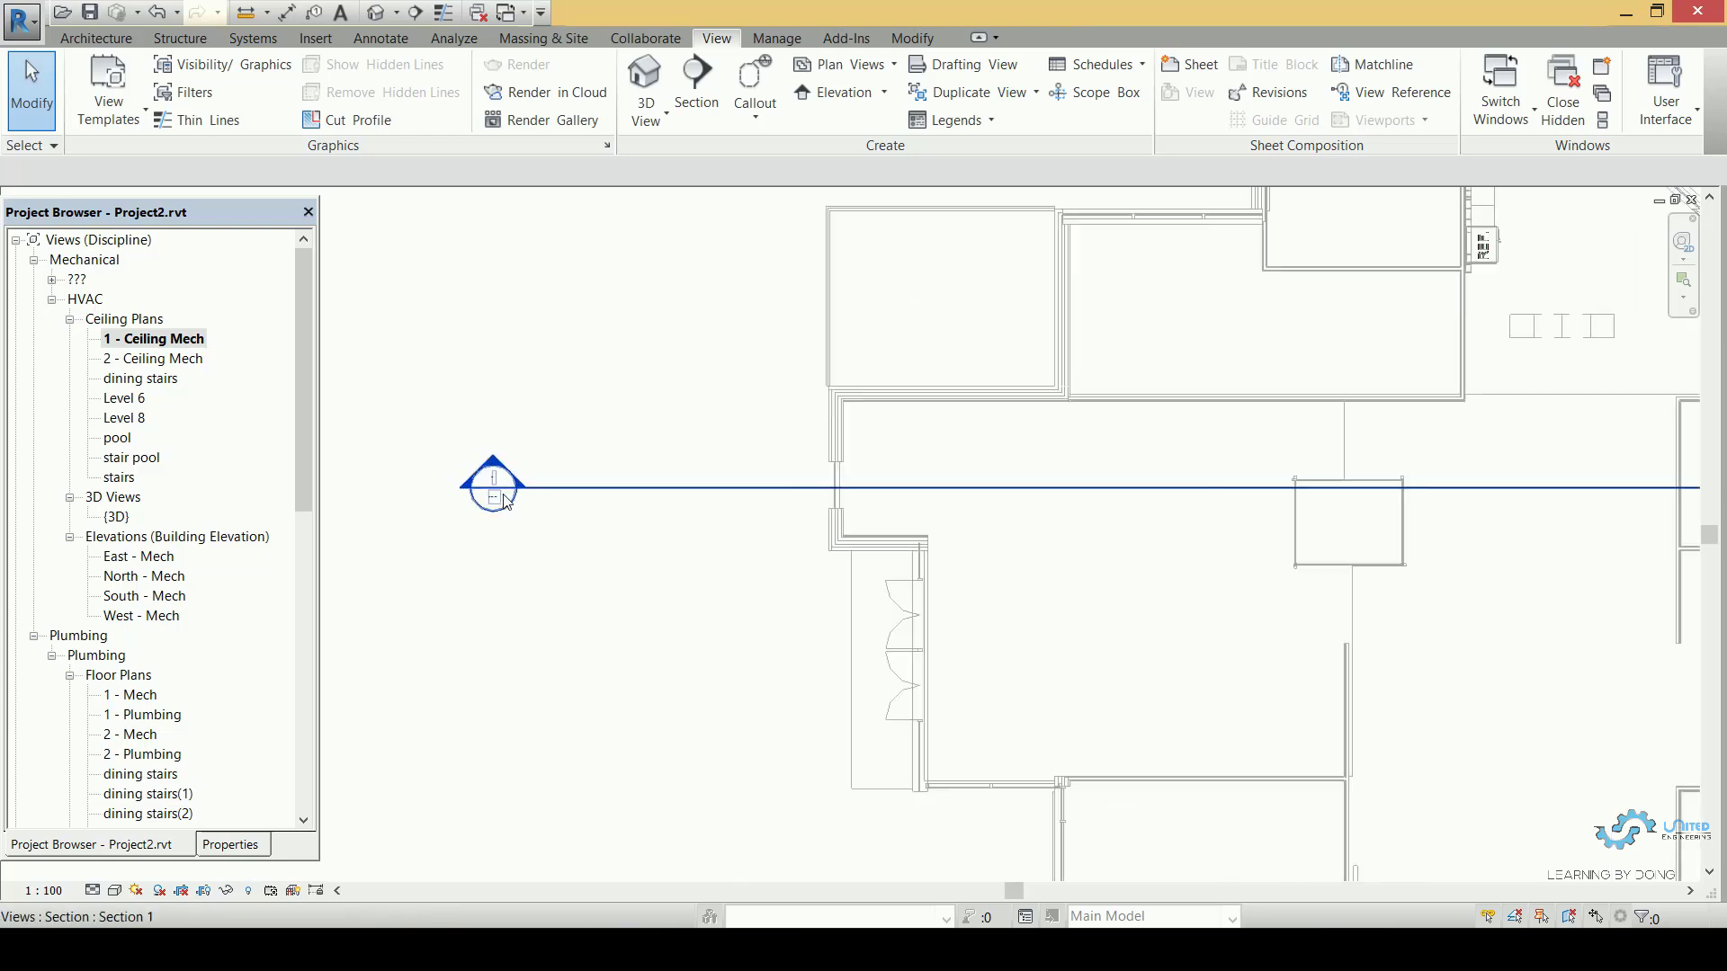
middle_click_drag(501, 501, 586, 518)
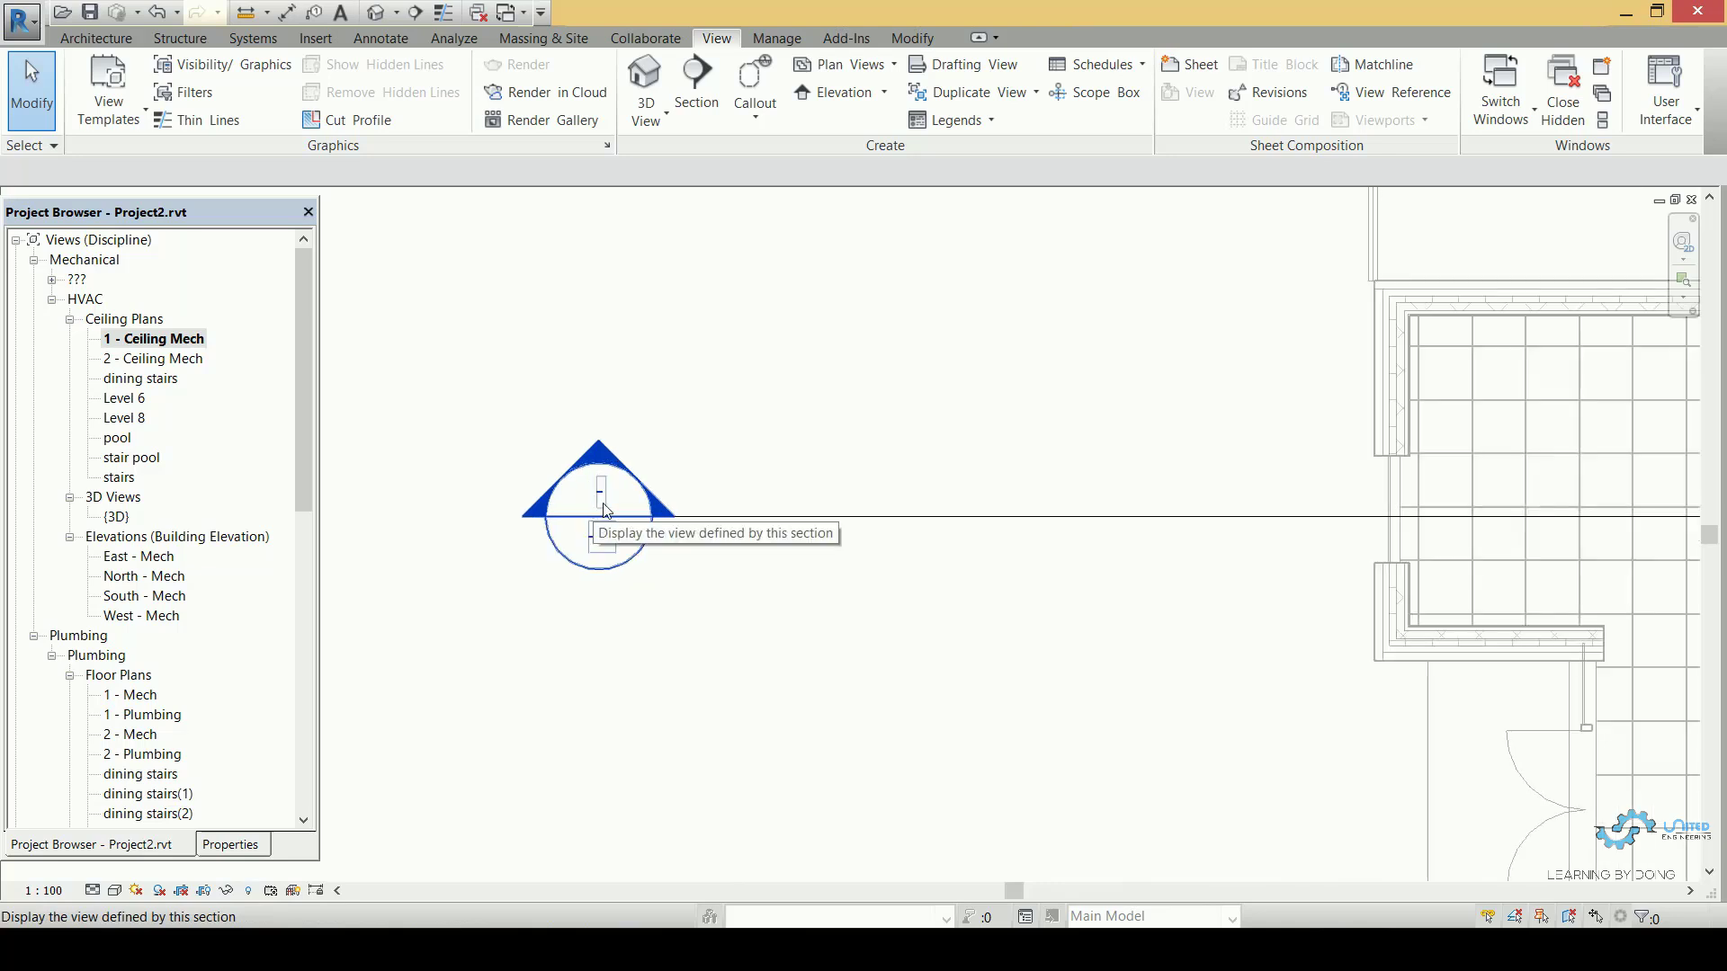
scroll(605, 504, "up", 2)
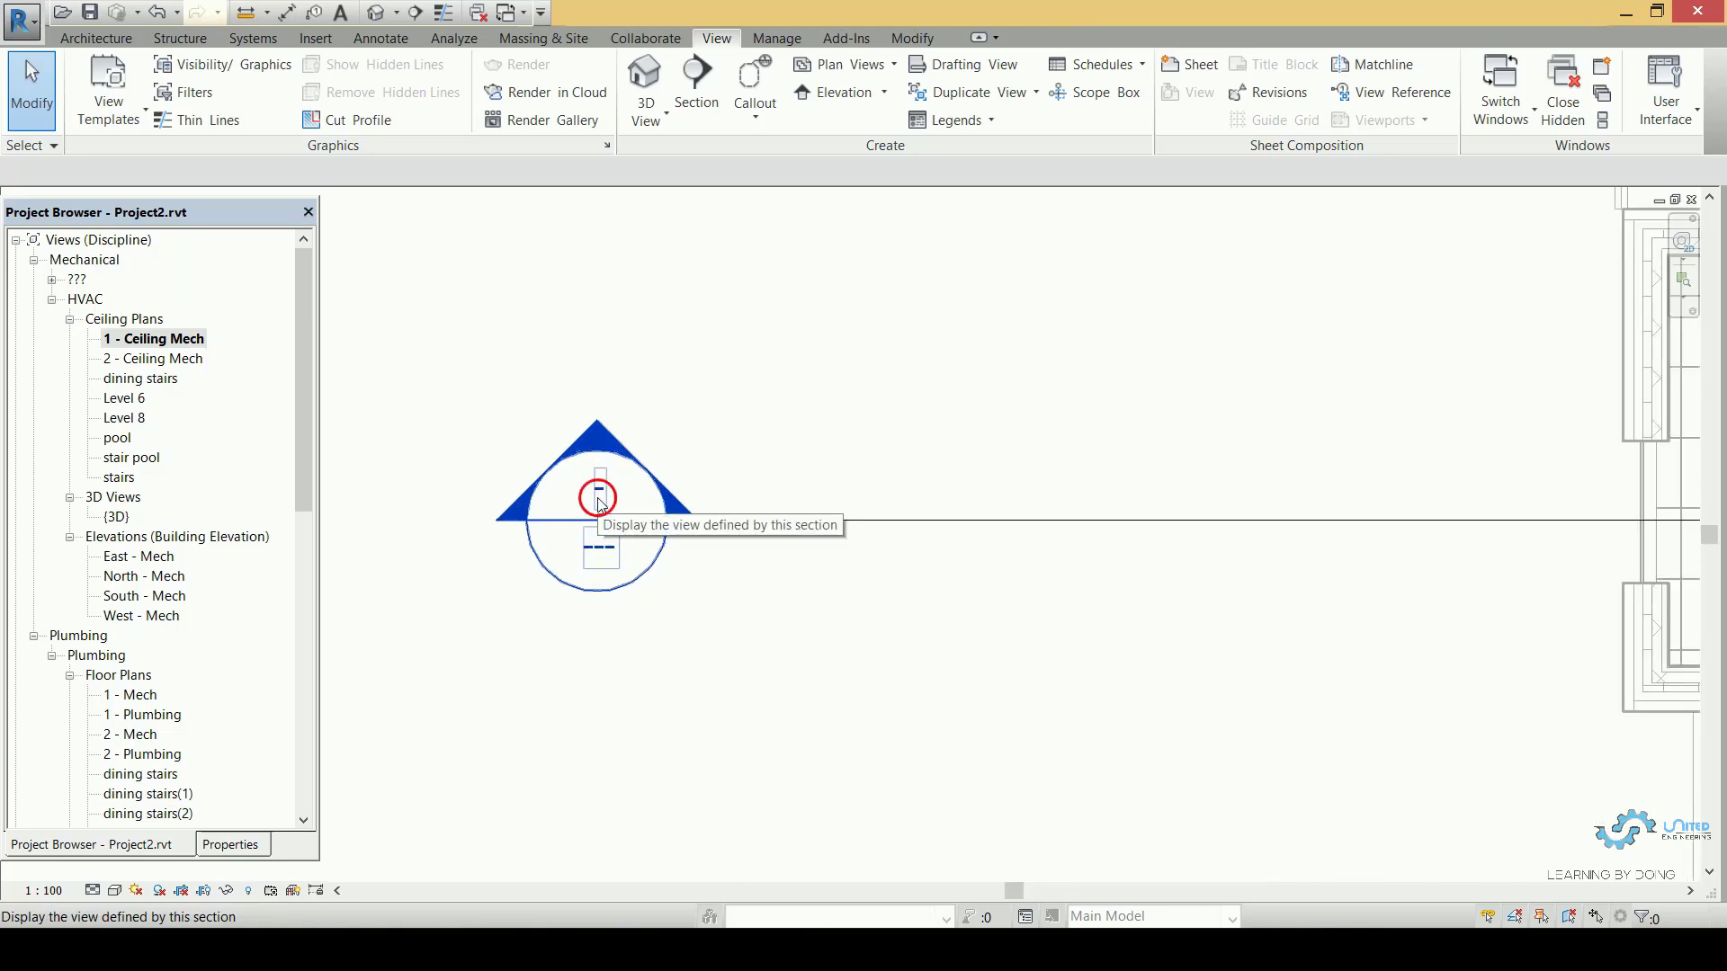
double_click(599, 500)
mouse_move(1002, 560)
middle_mouse_down()
mouse_move(1123, 566)
mouse_move(935, 561)
mouse_move(849, 587)
mouse_move(791, 531)
middle_mouse_up()
scroll(1096, 569, "up", 2)
scroll(1486, 564, "up", 2)
scroll(1486, 564, "up", 1)
scroll(791, 531, "up", 2)
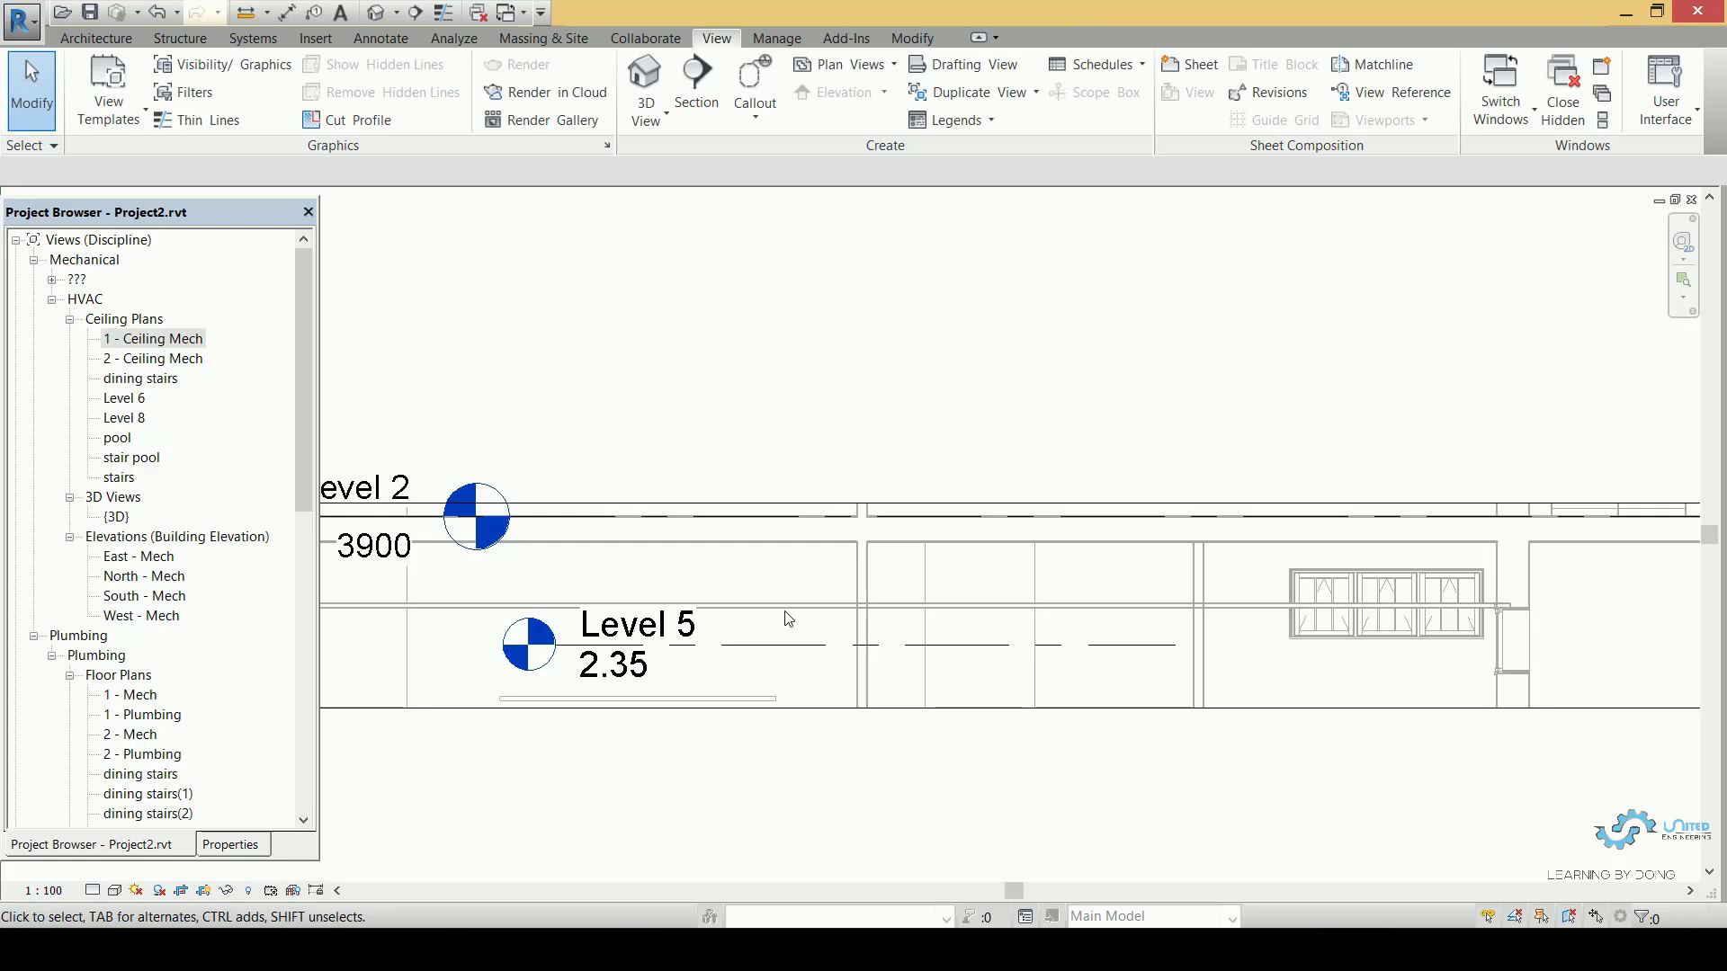
scroll(780, 617, "down", 2)
middle_click_drag(886, 619, 916, 621)
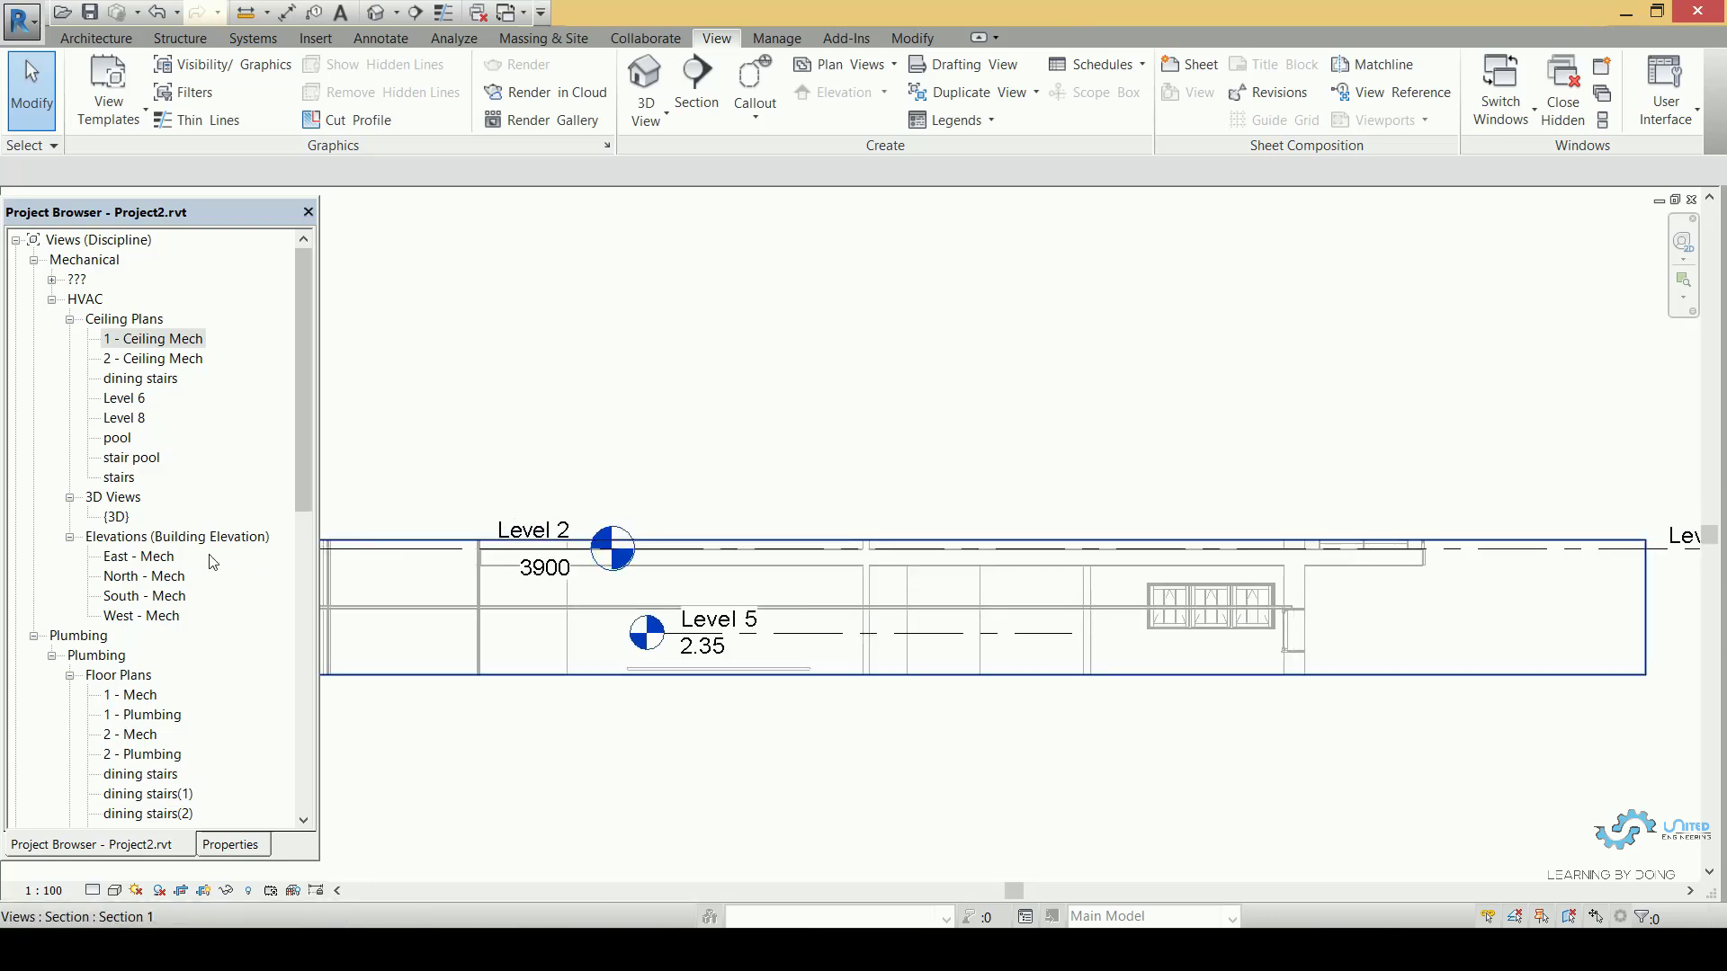
Open the East - Mech elevation and examine the ground-floor slab at Level 1 near the door.
double_click(144, 557)
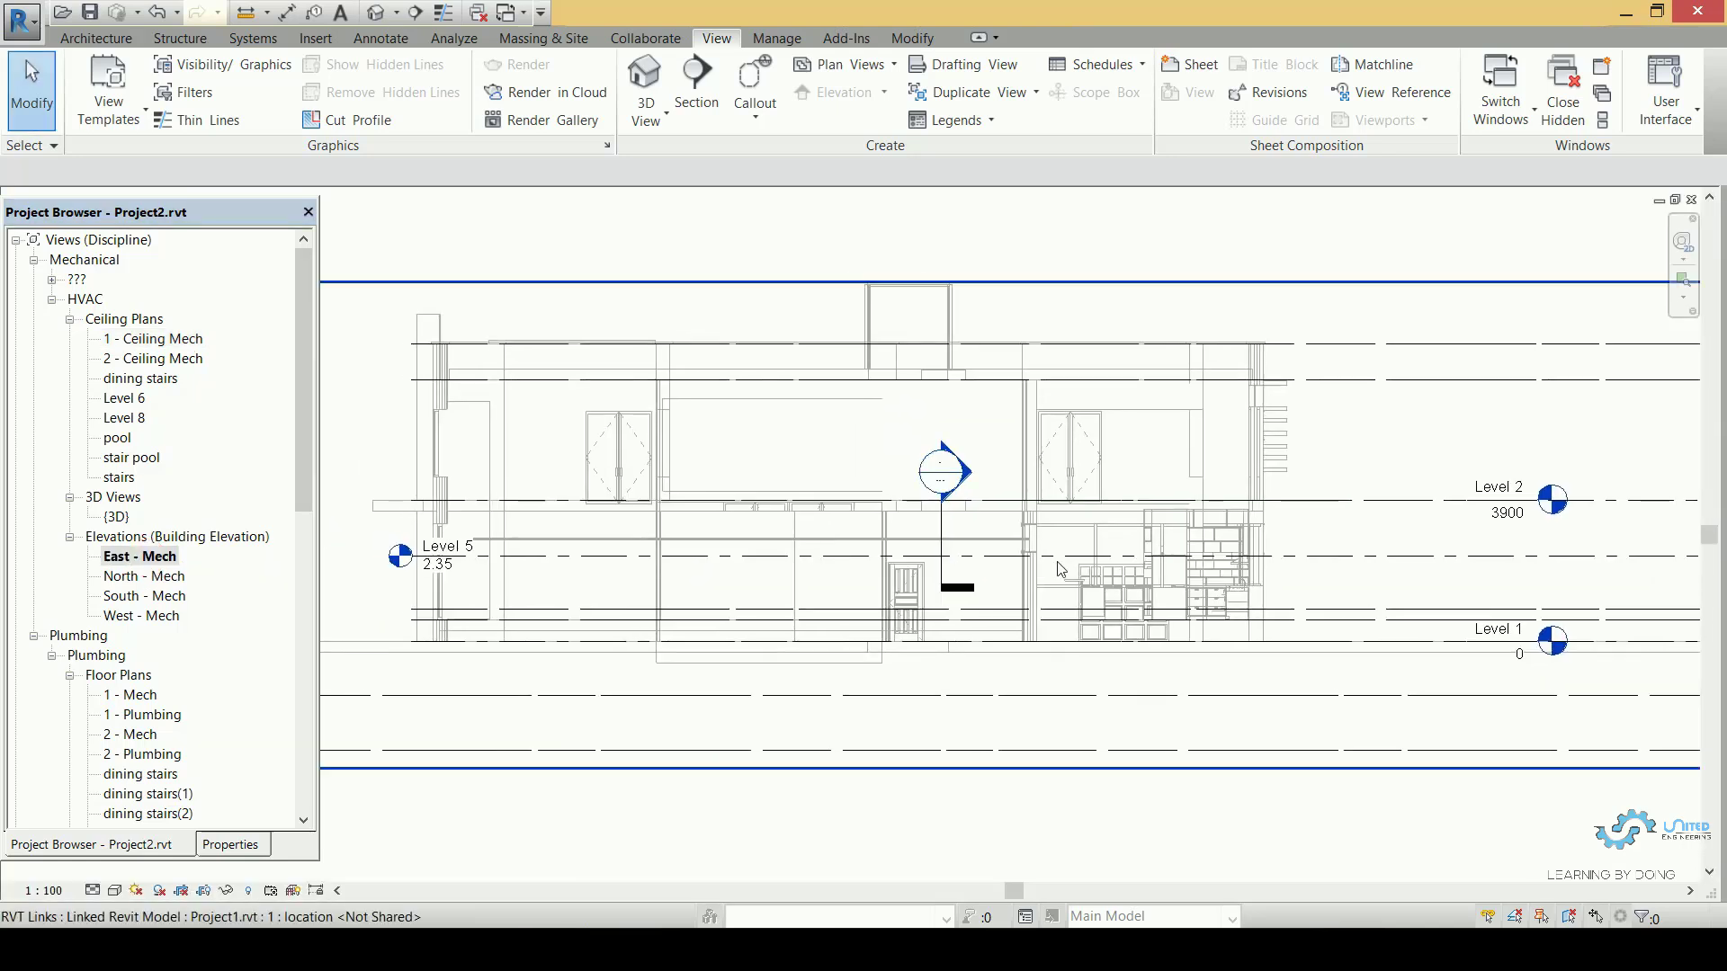
middle_click_drag(1178, 570, 1079, 593)
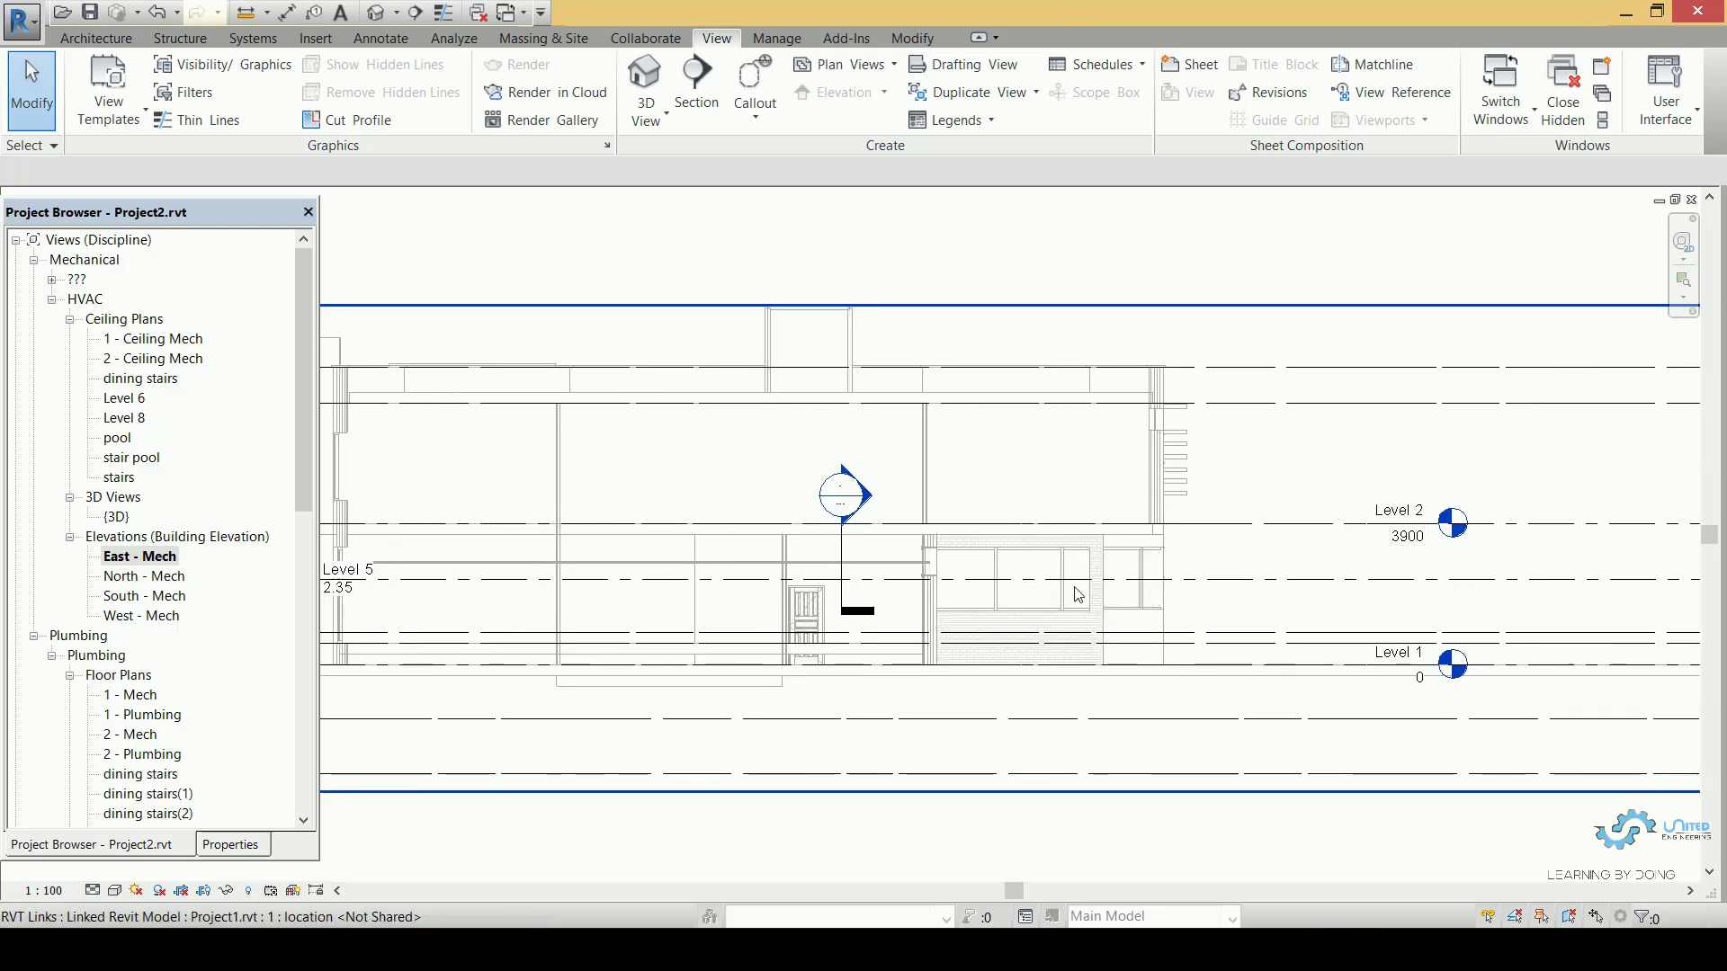
scroll(720, 653, "down", 1)
scroll(963, 621, "up", 3)
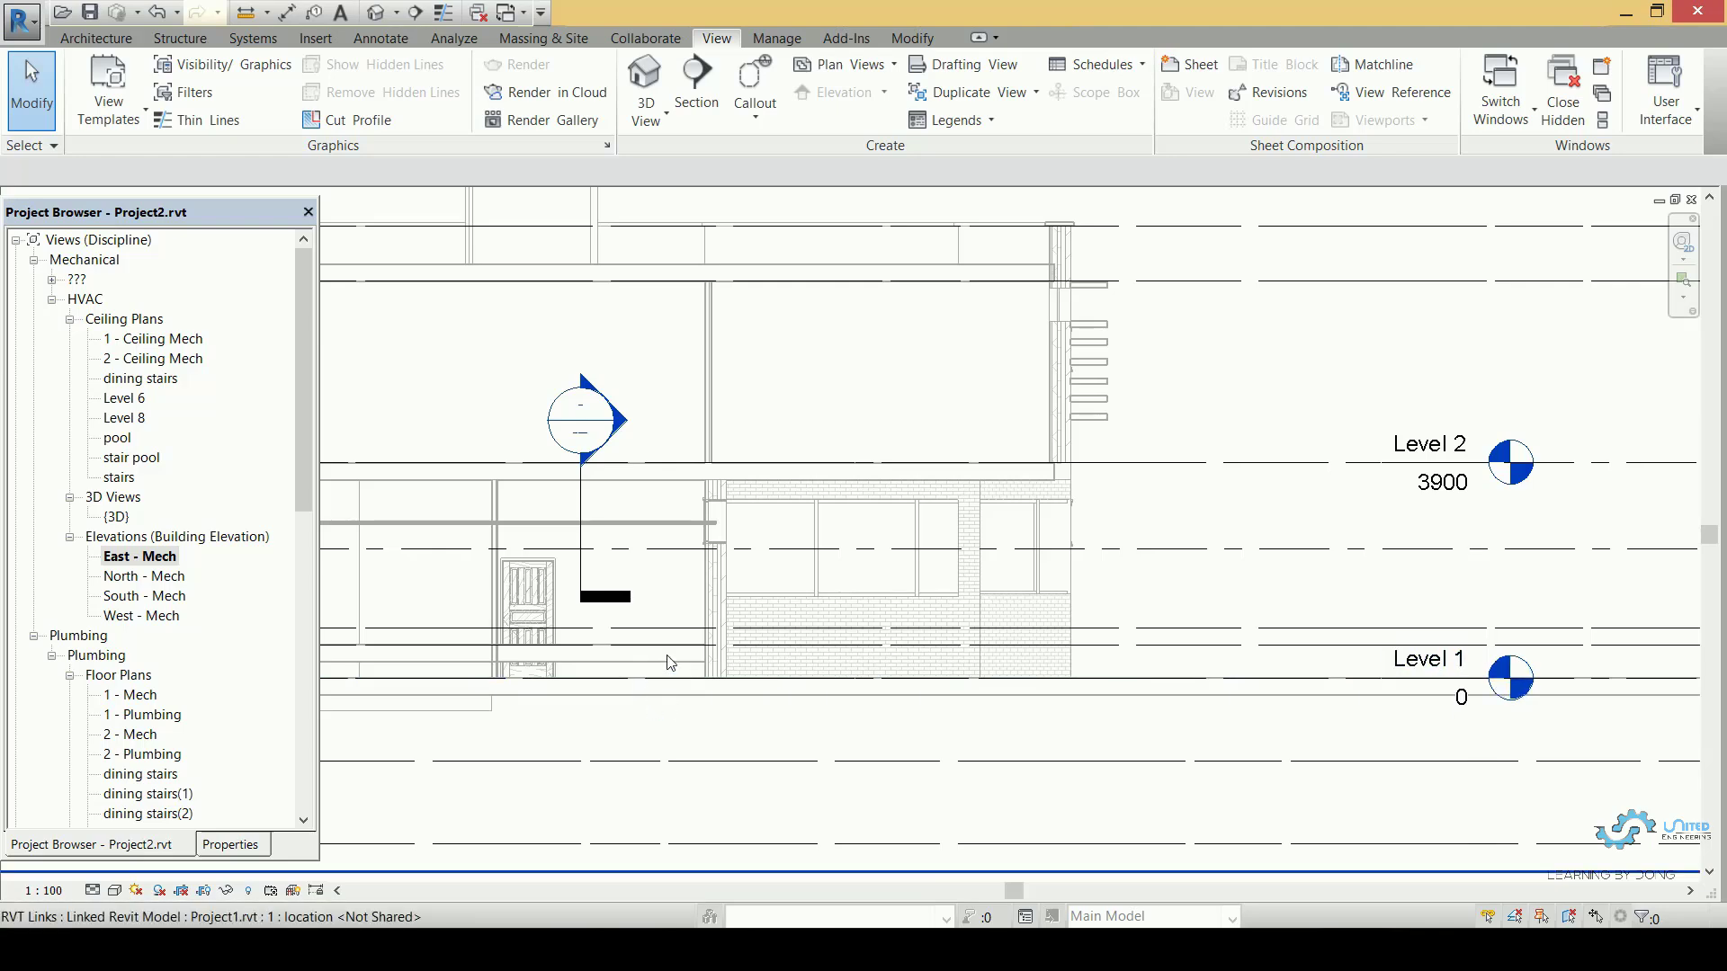
scroll(710, 728, "up", 4)
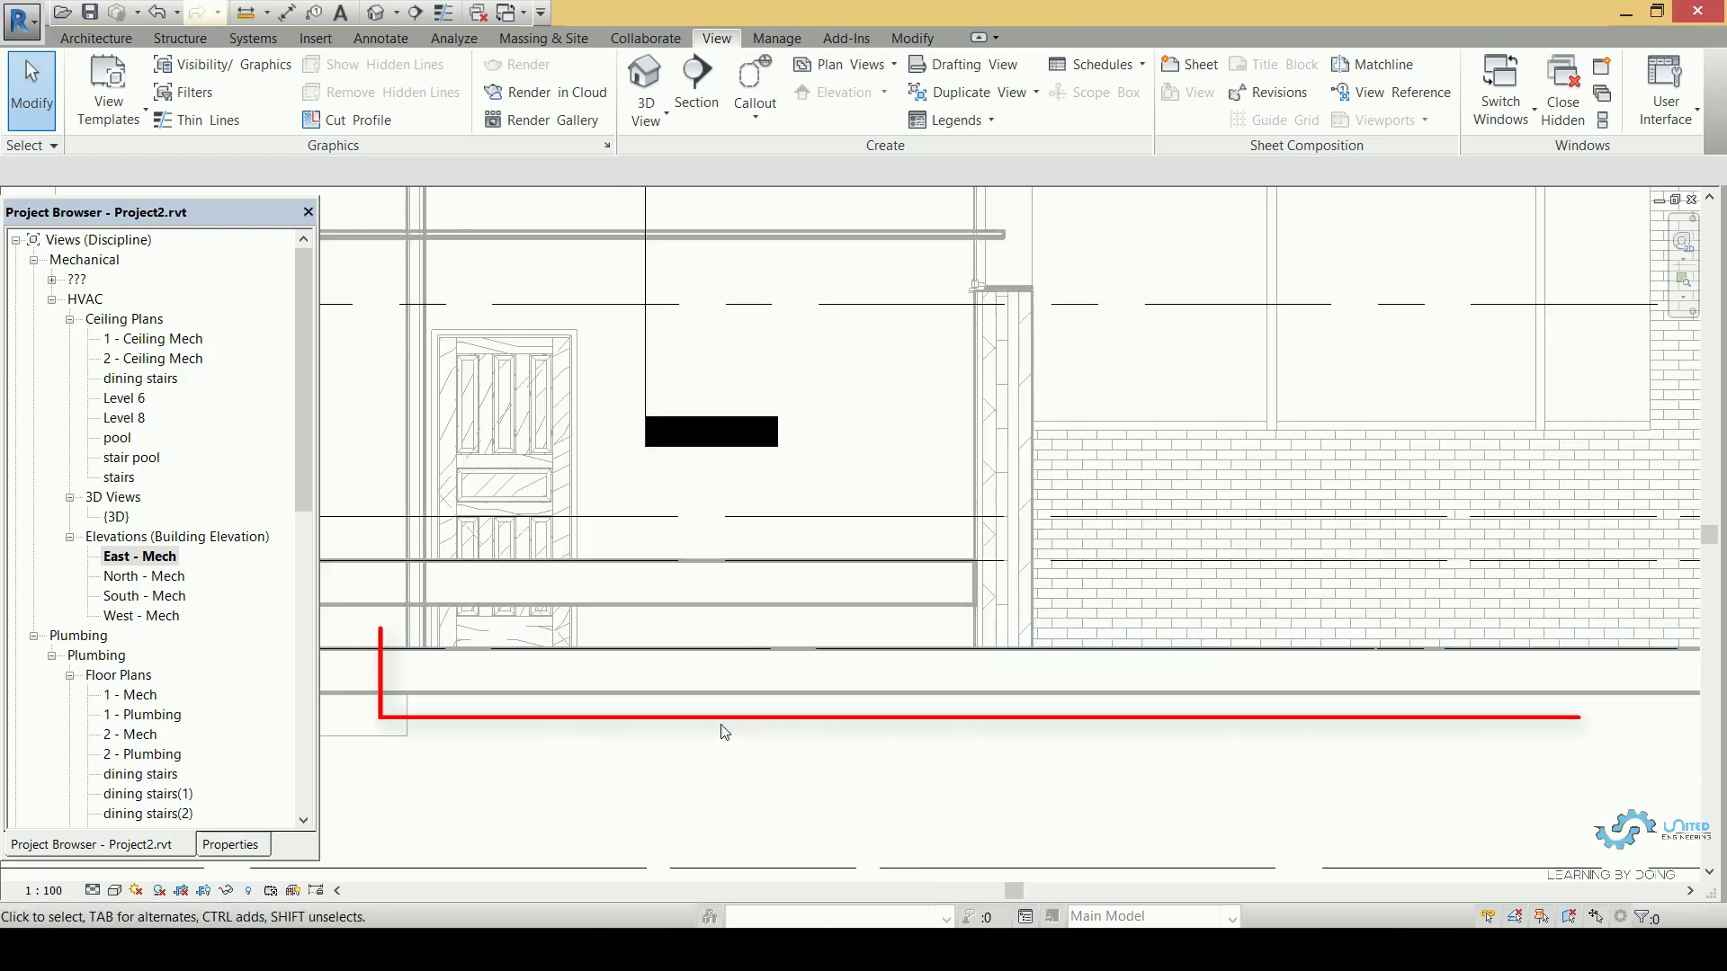
scroll(733, 663, "down", 3)
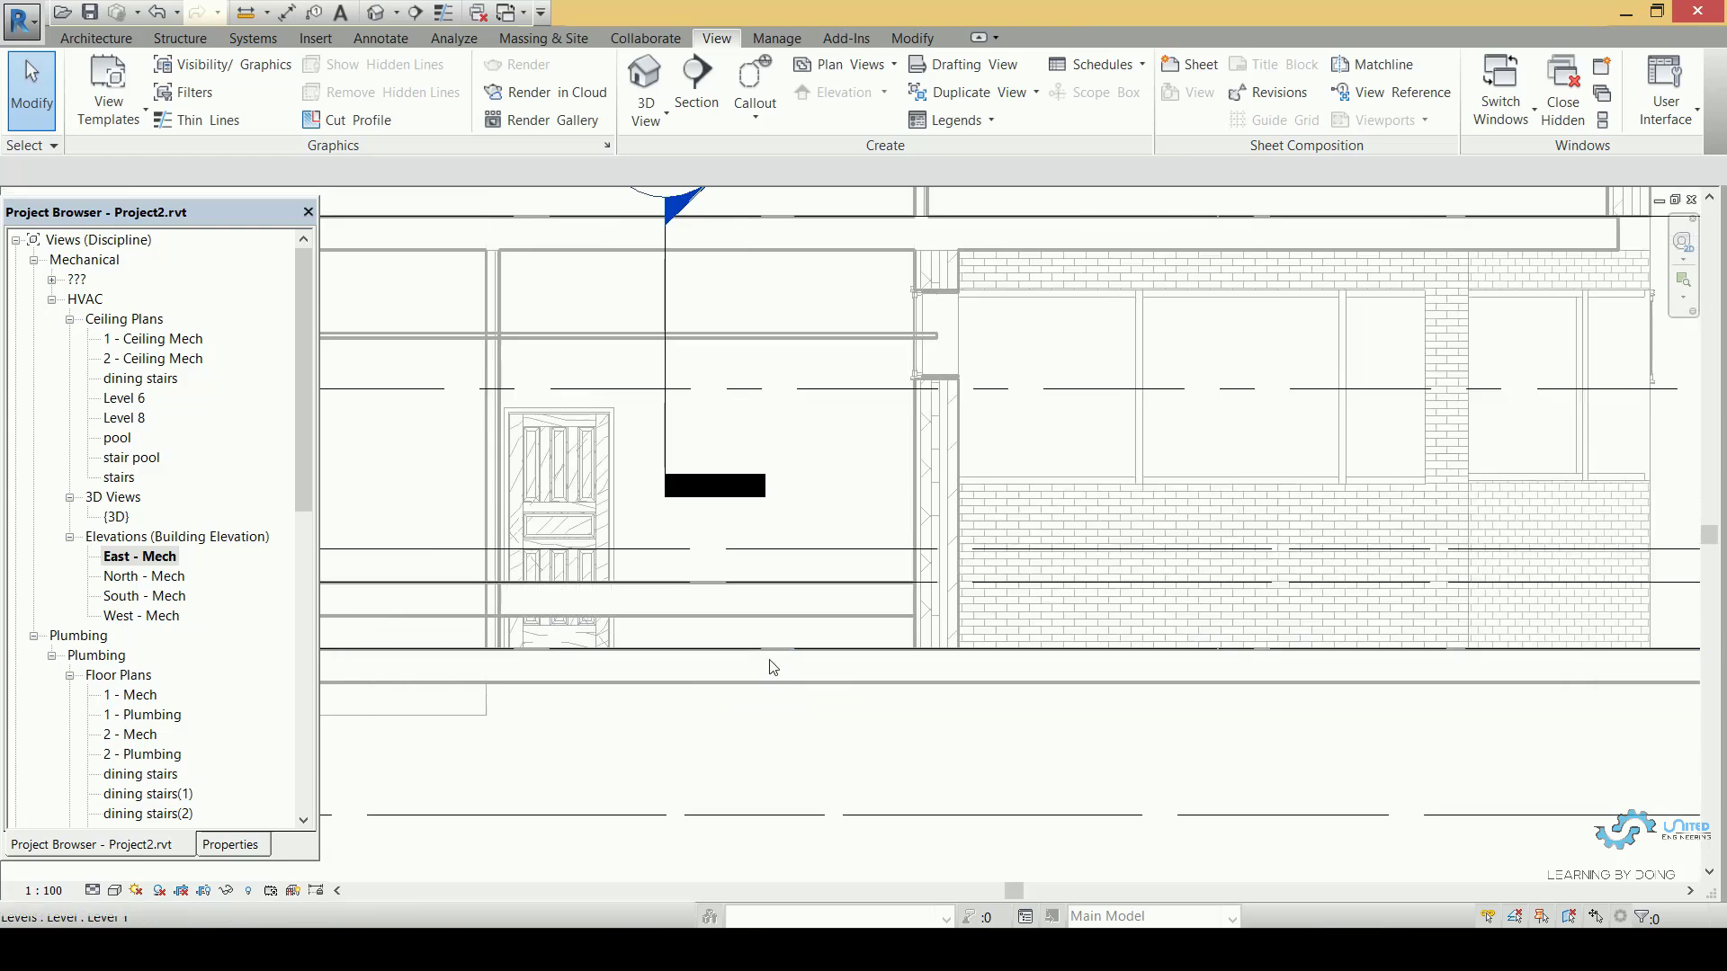
Examine the space between the Level 2 slab and the ground-floor ceiling in the East - Mech elevation.
middle_click_drag(805, 252, 871, 490)
scroll(825, 340, "down", 2)
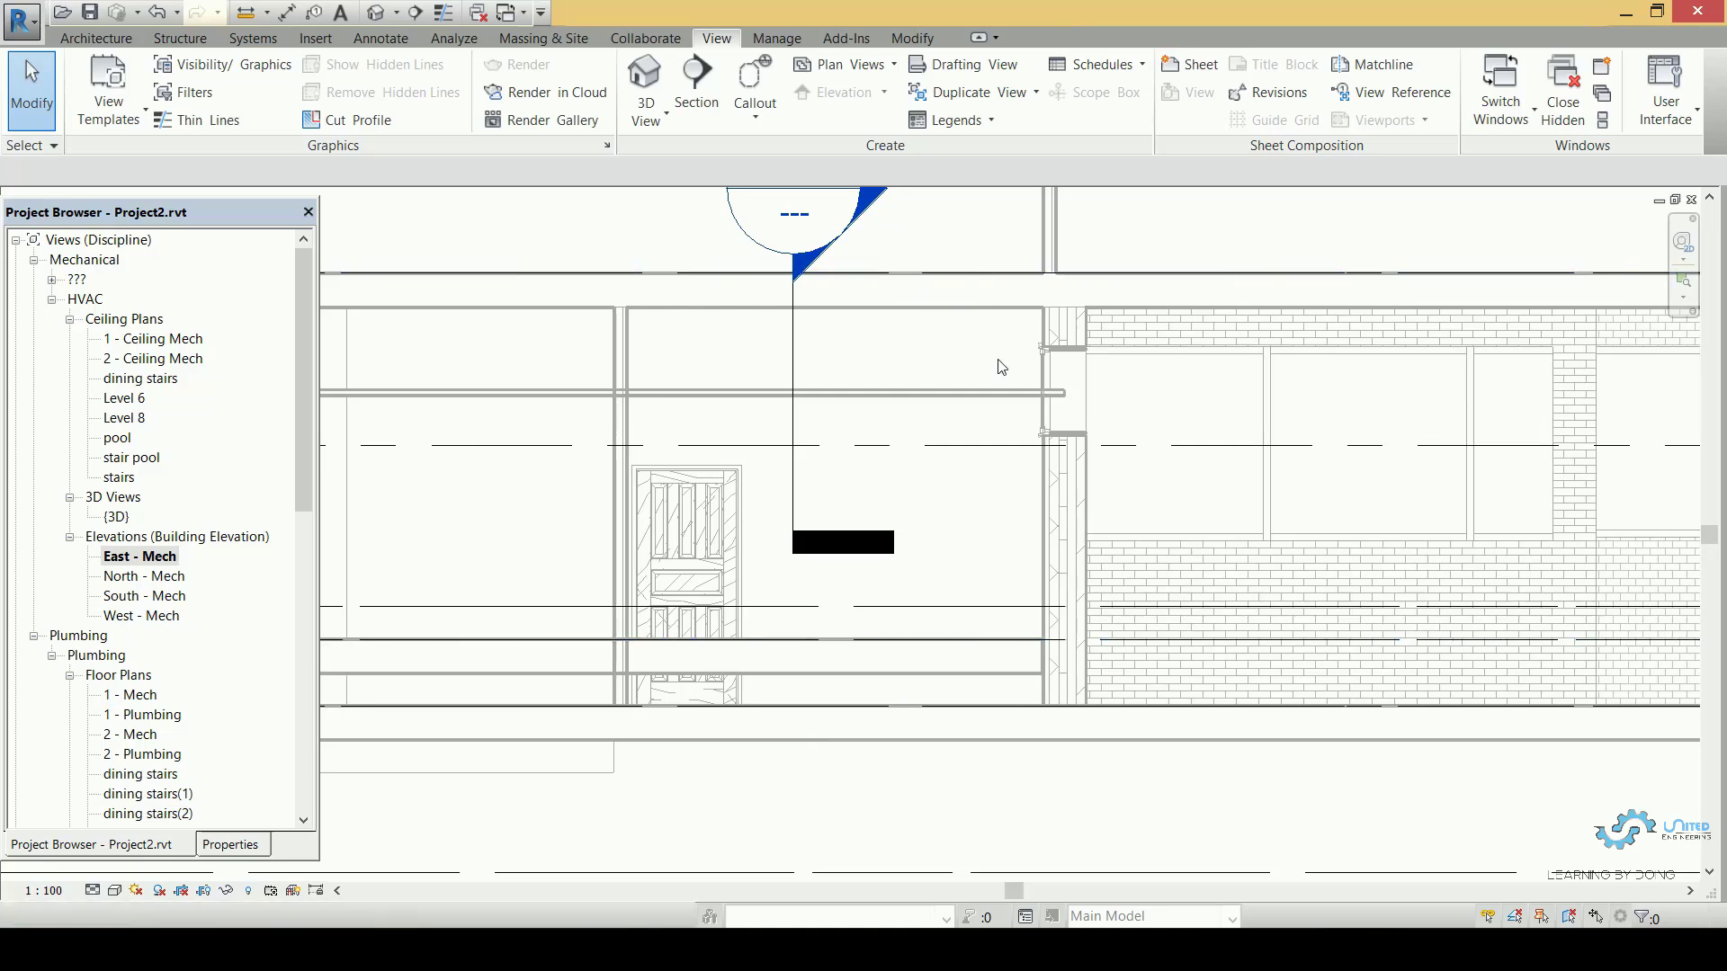
scroll(1110, 435, "down", 3)
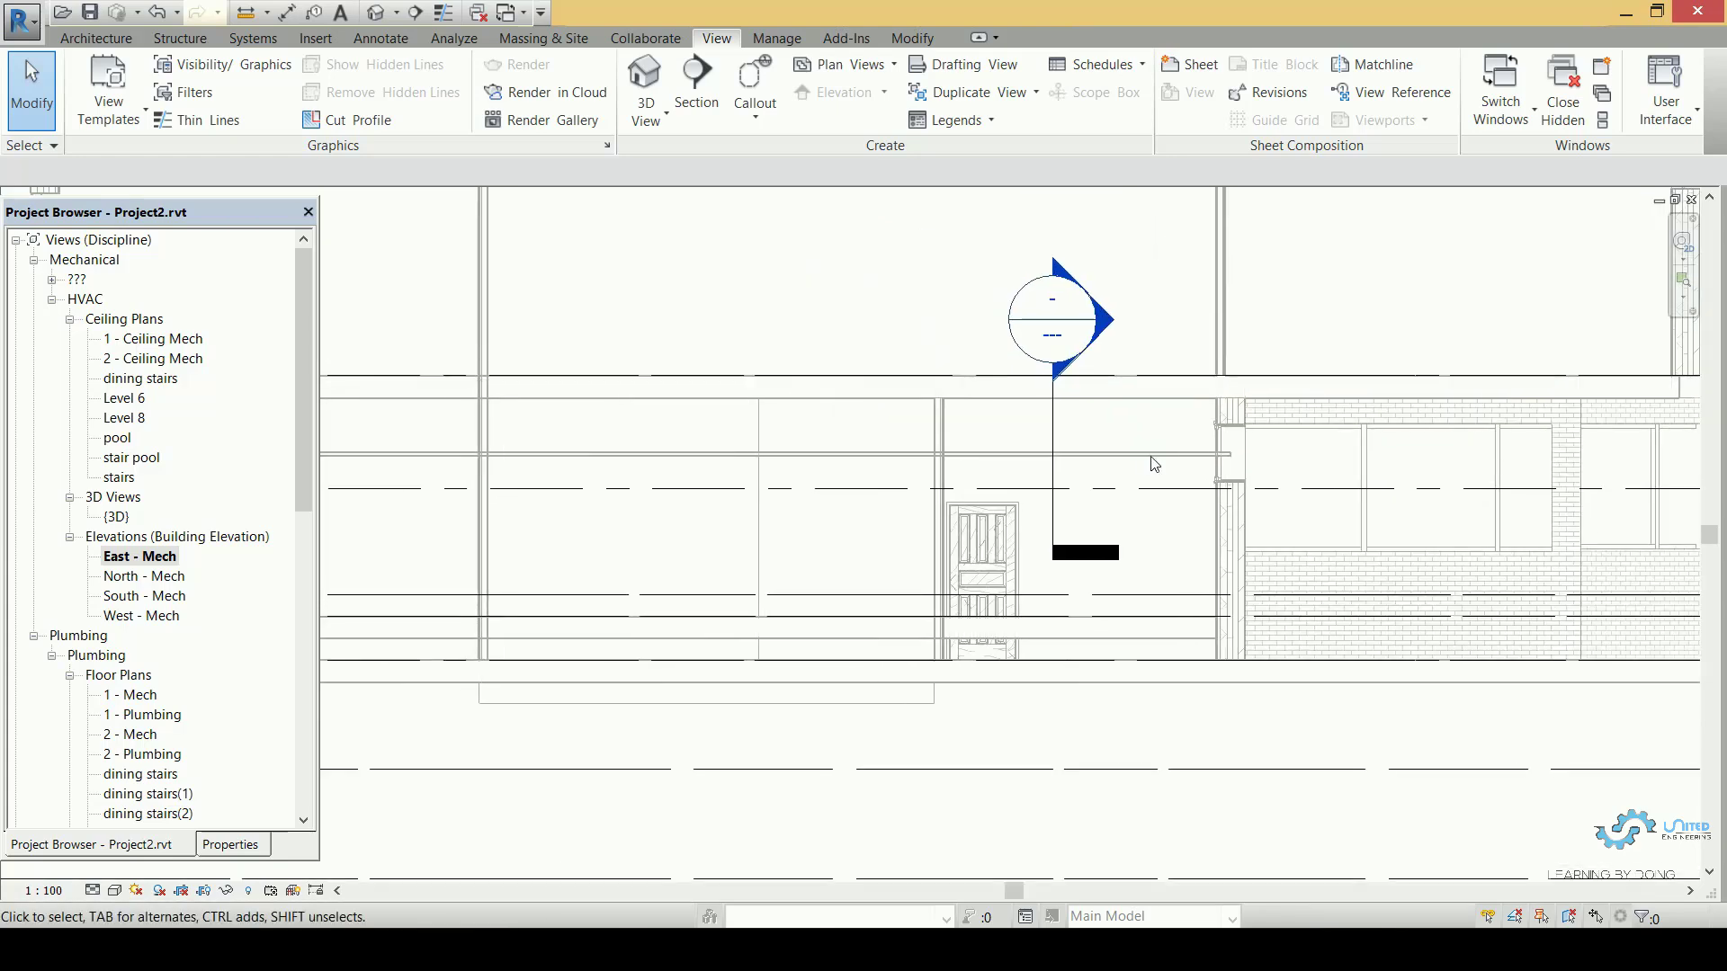
scroll(1116, 460, "up", 2)
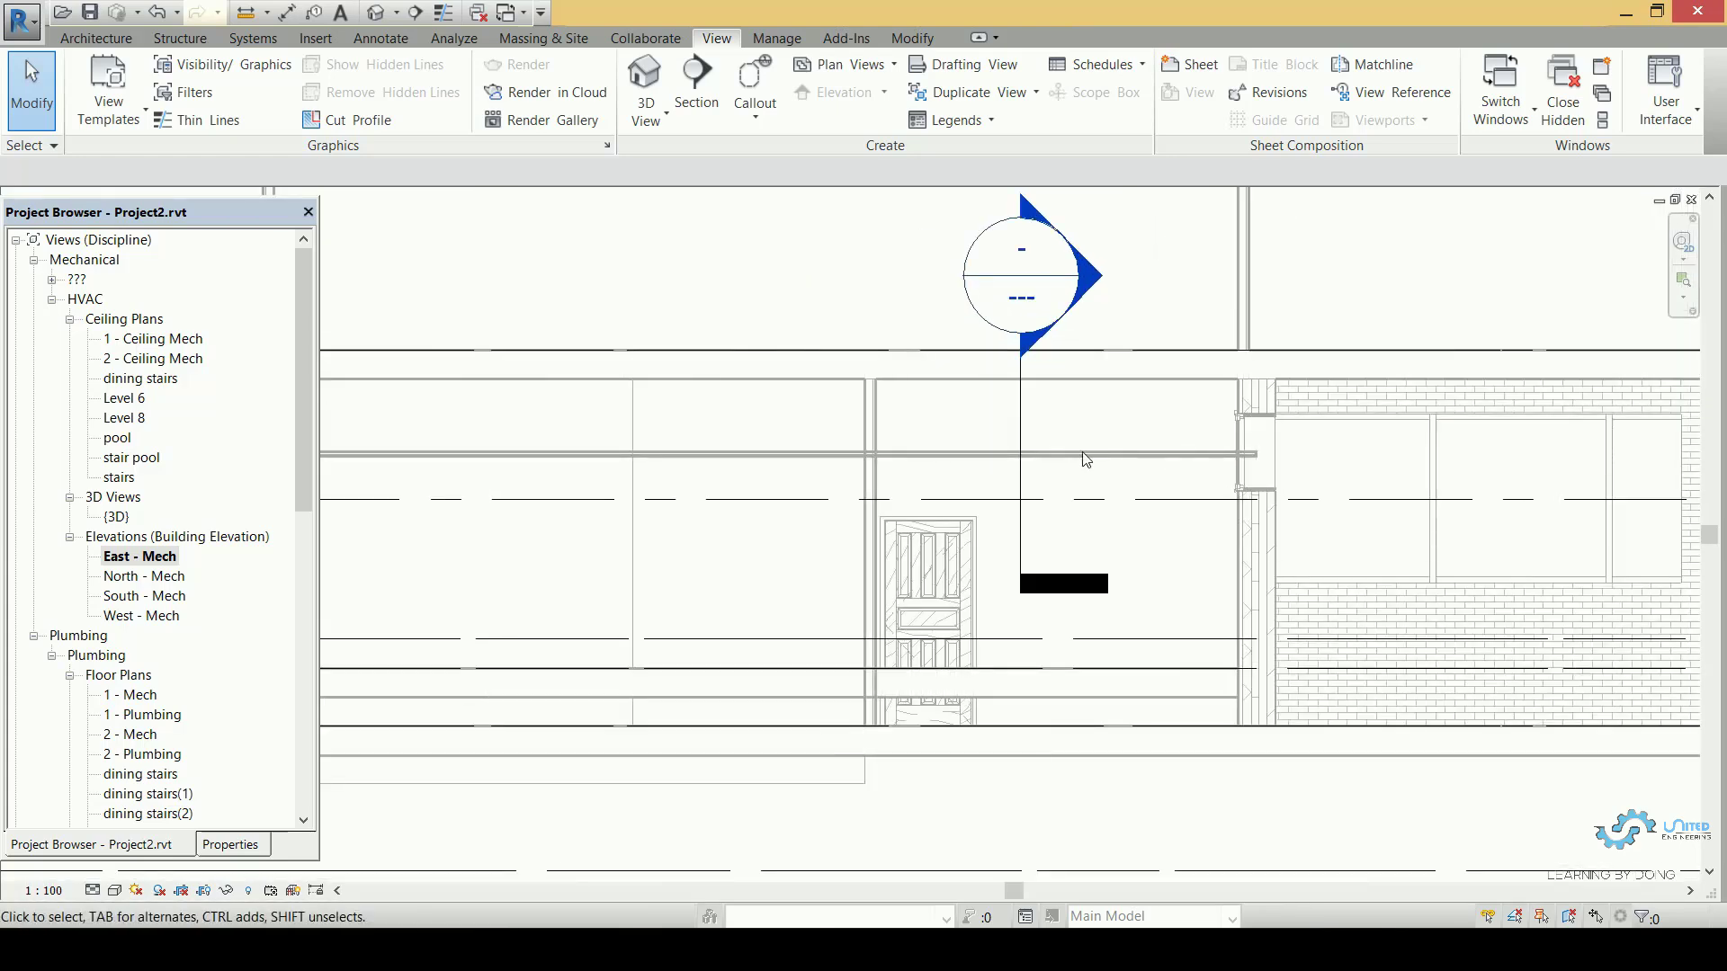
scroll(1135, 448, "up", 1)
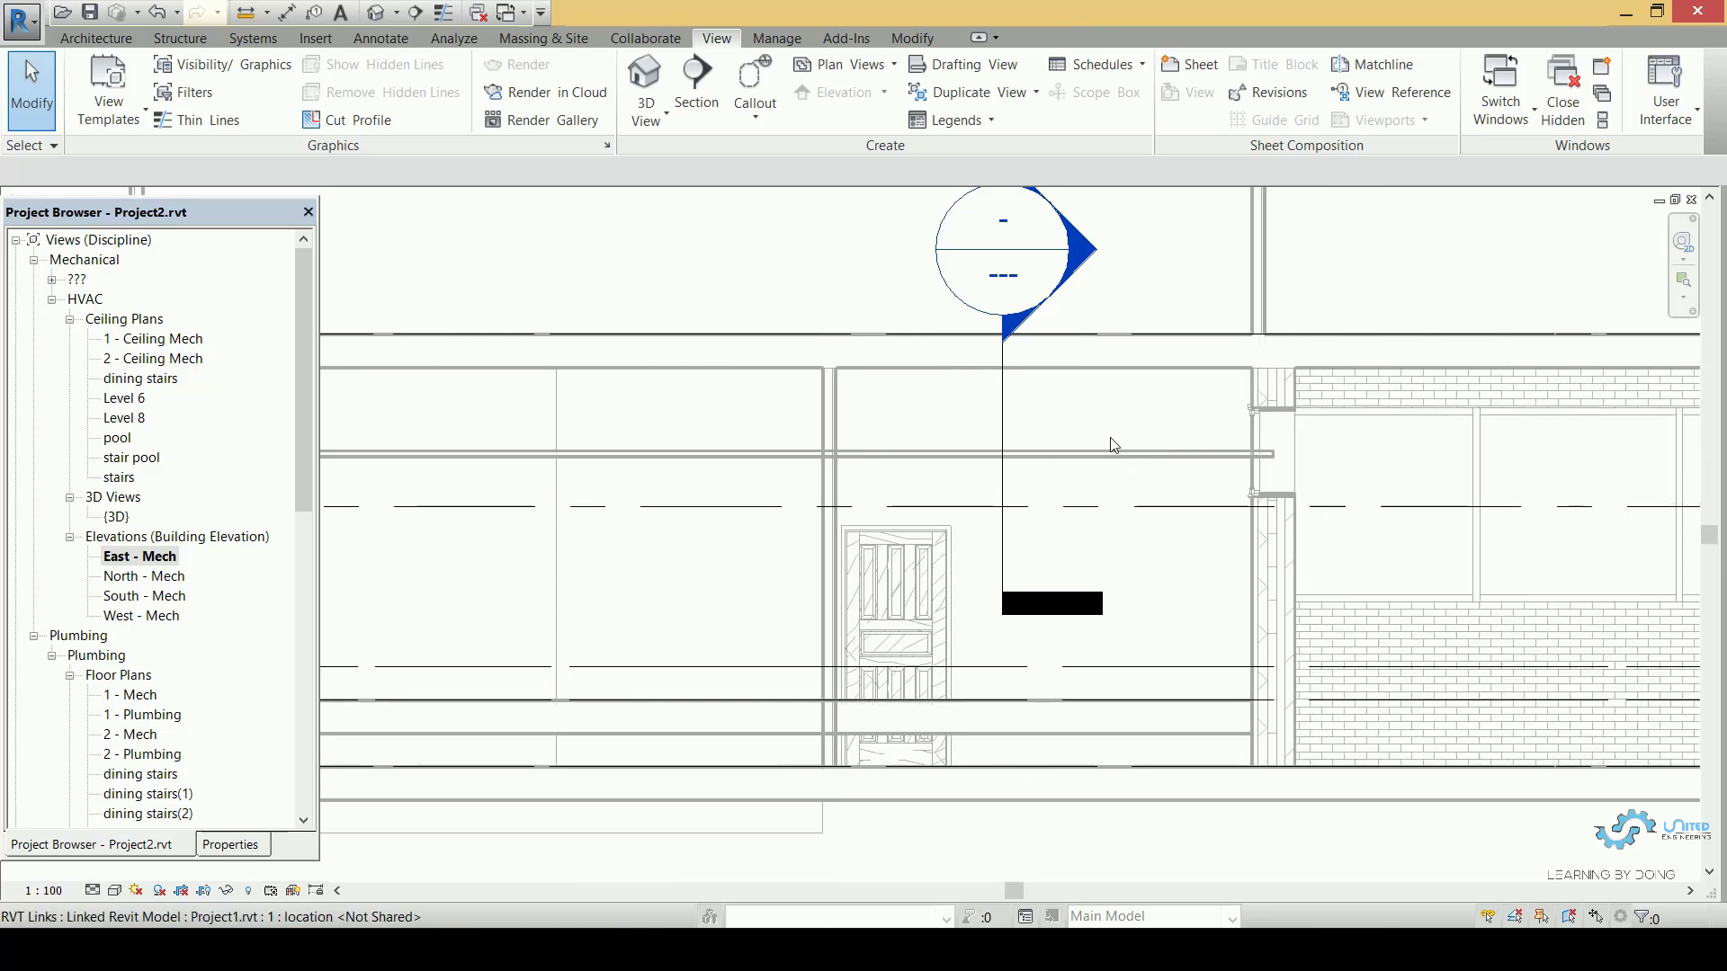
scroll(1116, 446, "down", 2)
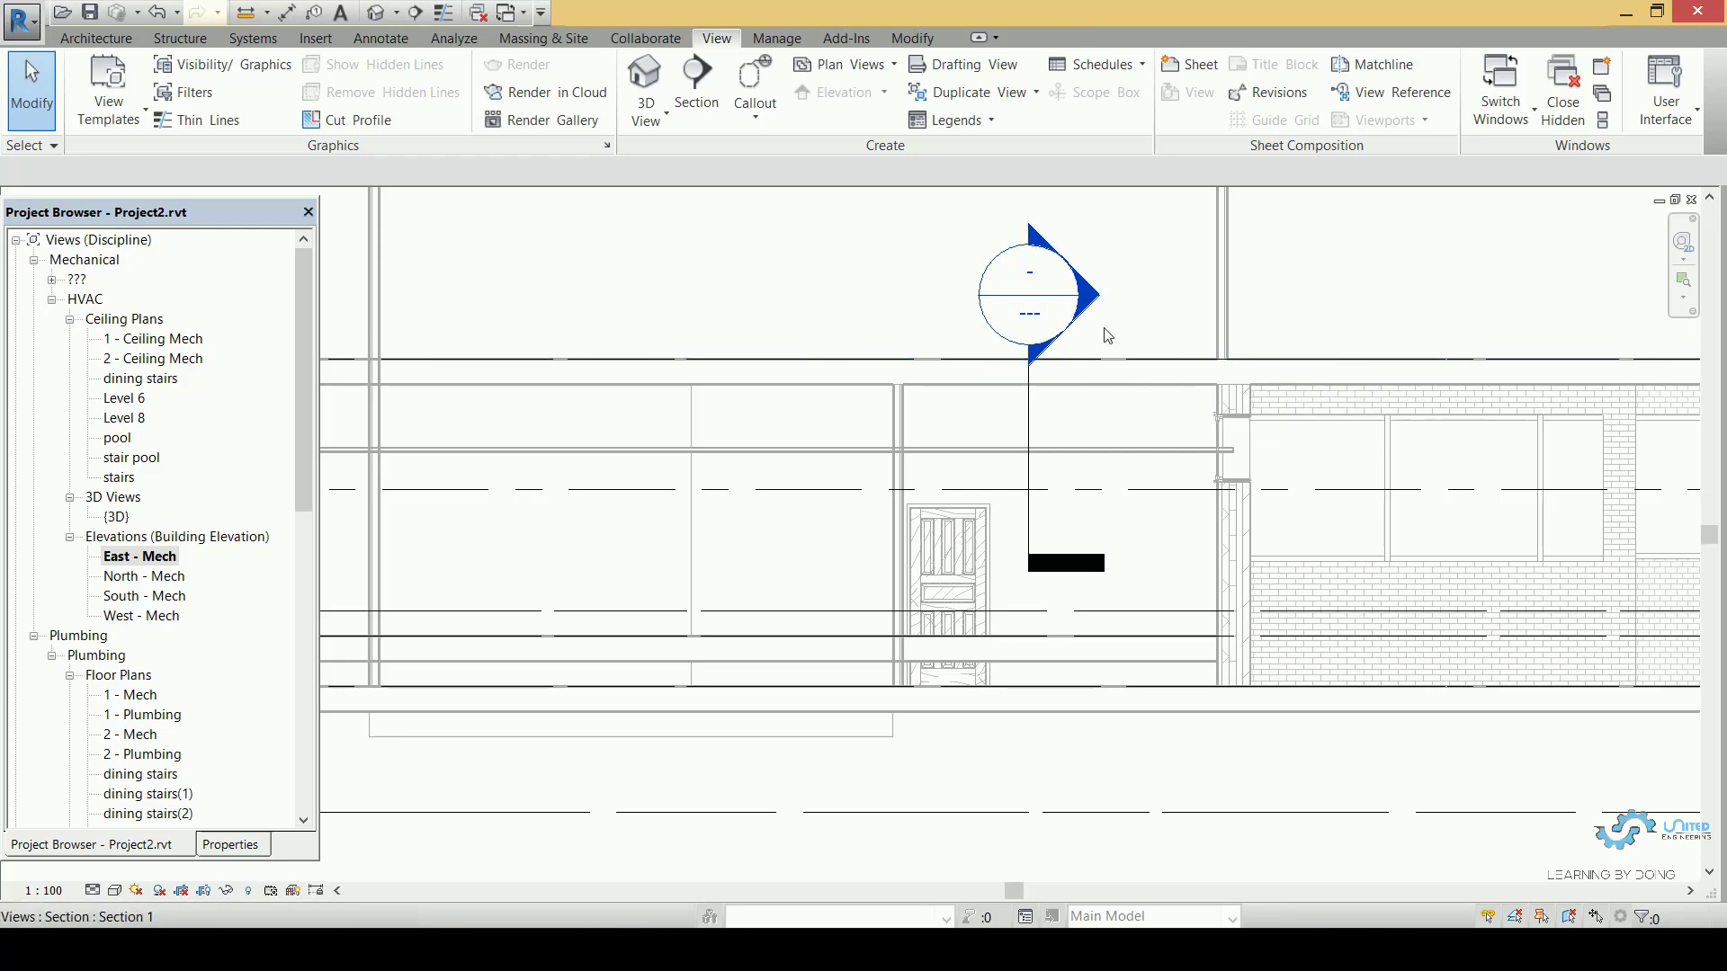
scroll(1222, 547, "down", 3)
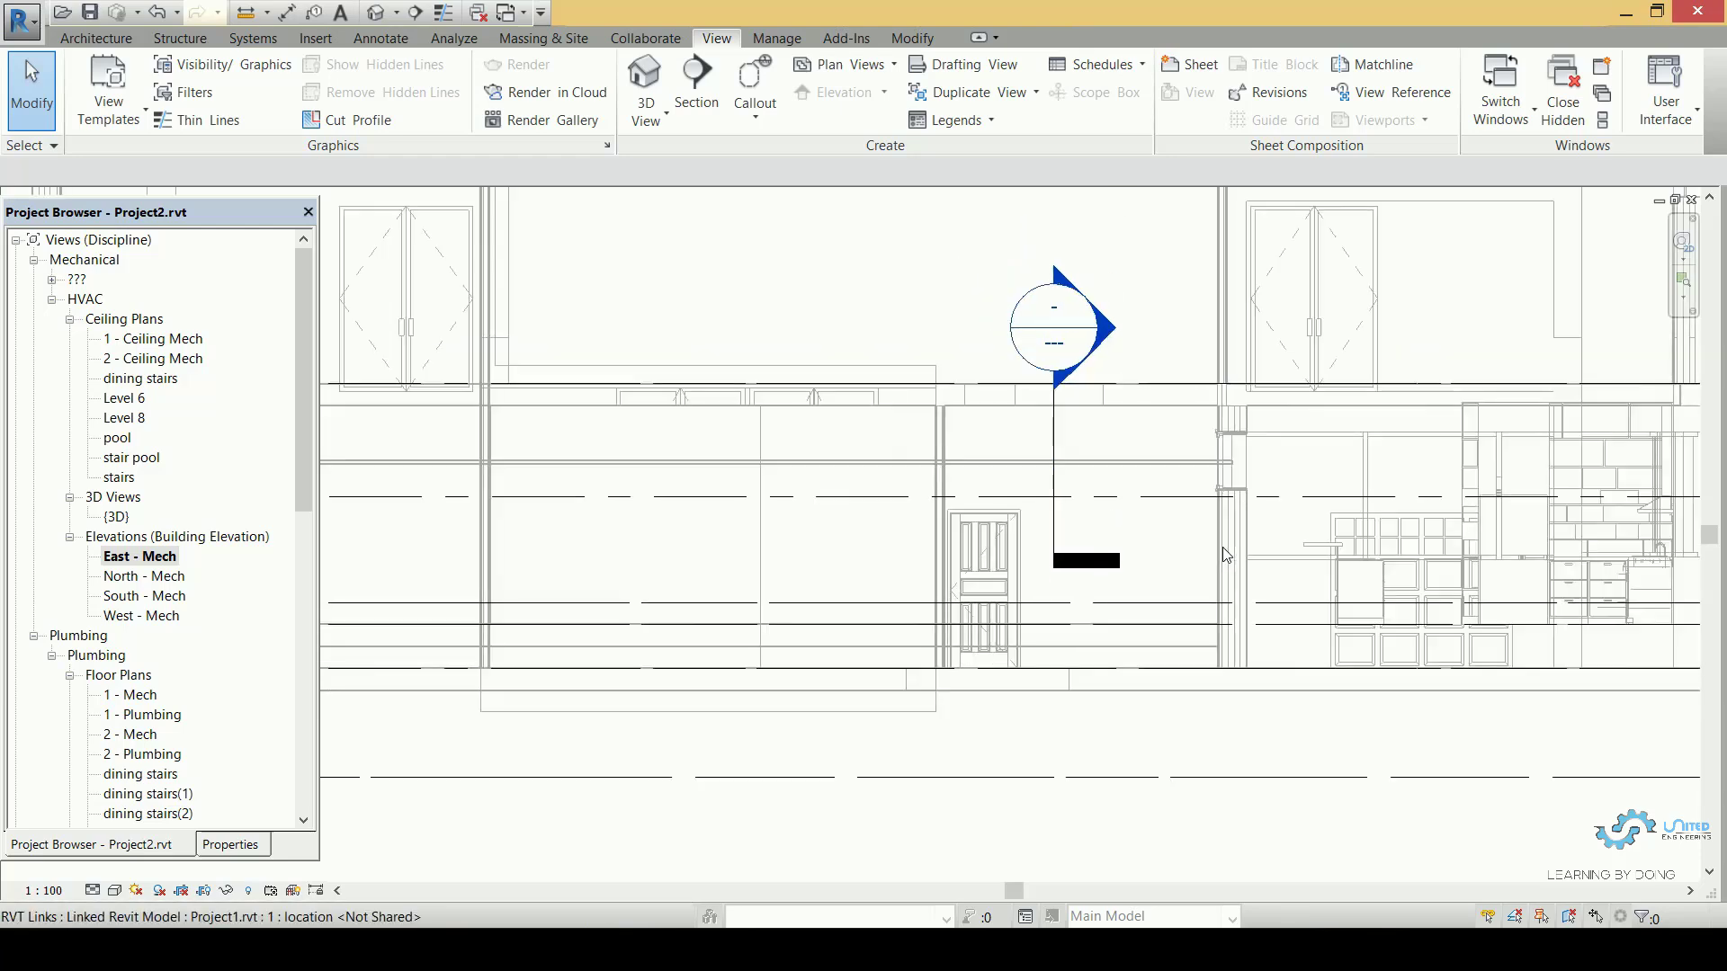
middle_click_drag(1097, 588, 901, 593)
middle_click_drag(1198, 574, 955, 567)
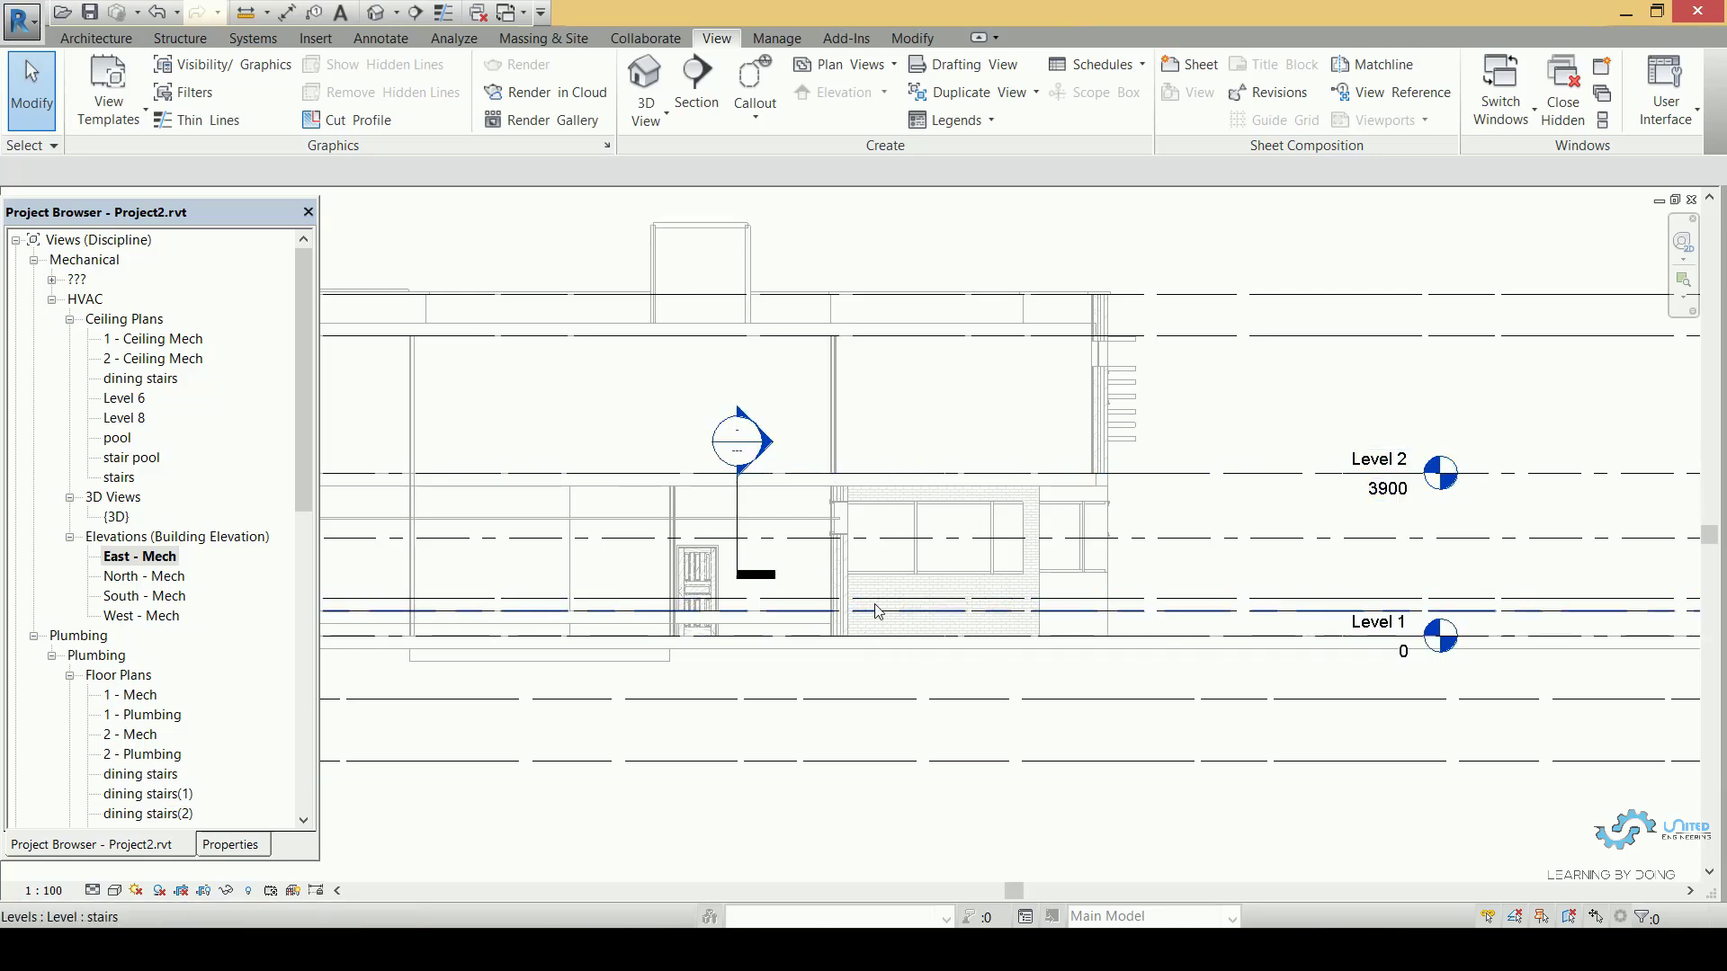
scroll(845, 661, "up", 2)
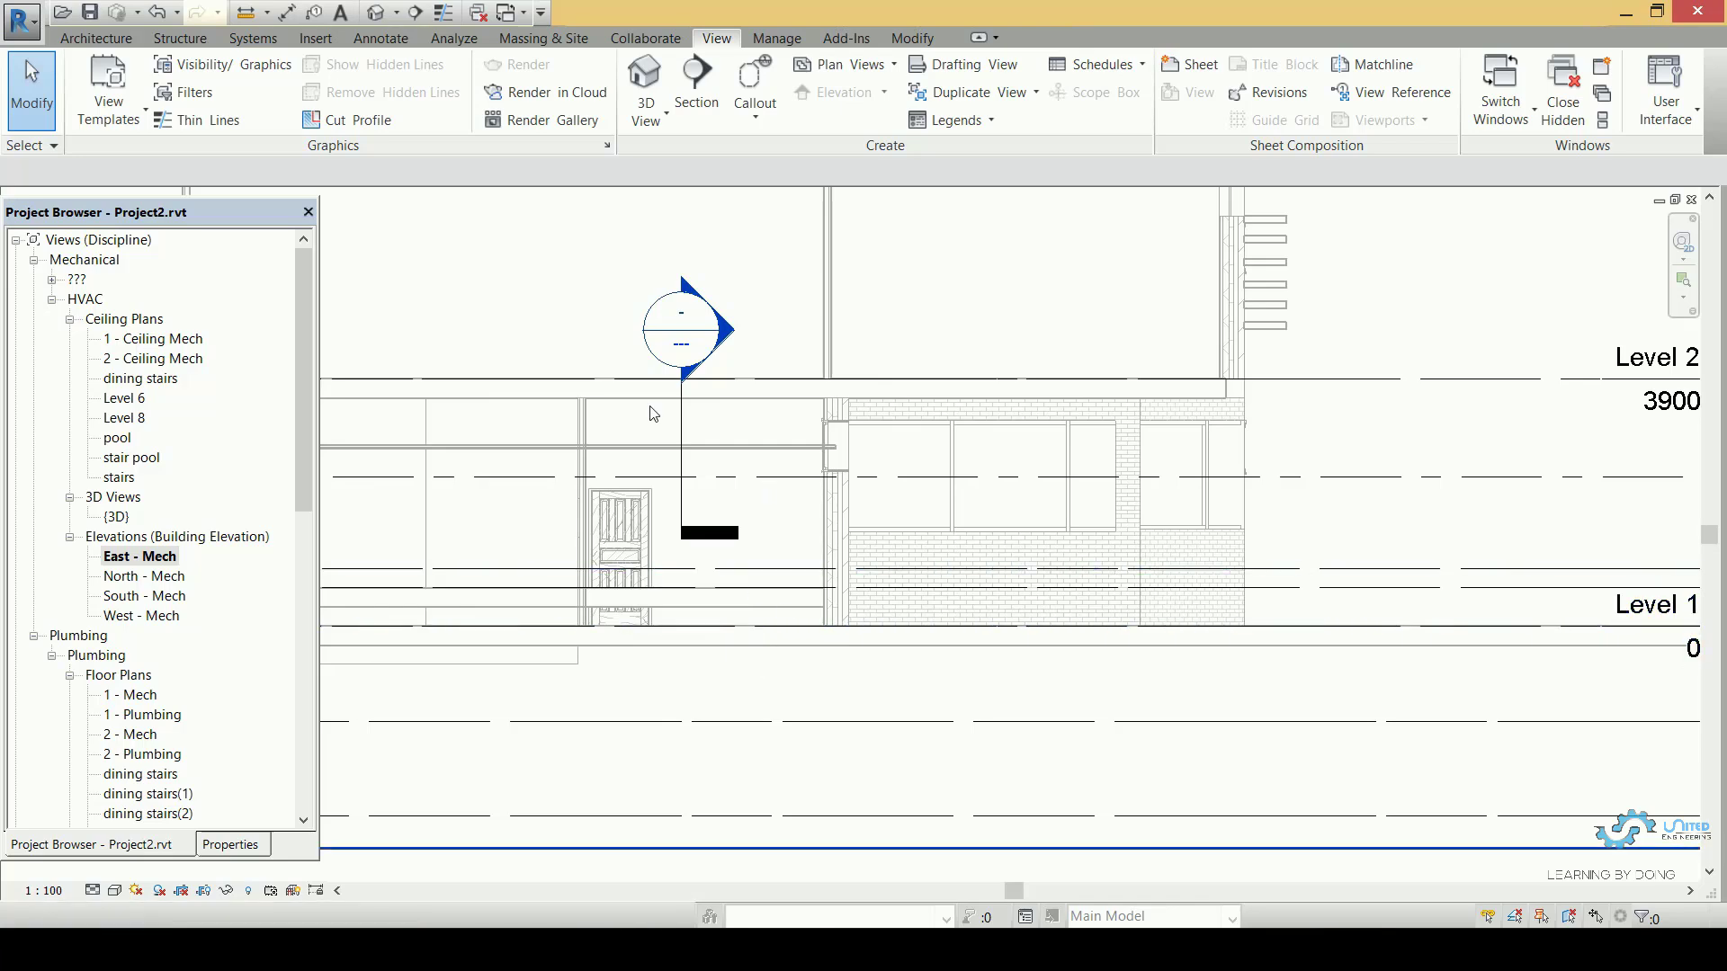
Dismiss the save reminder and measure vertically from the underside of the Level 2 slab to the underside of the ceiling.
middle_click_drag(759, 486, 1020, 439)
scroll(975, 494, "up", 3)
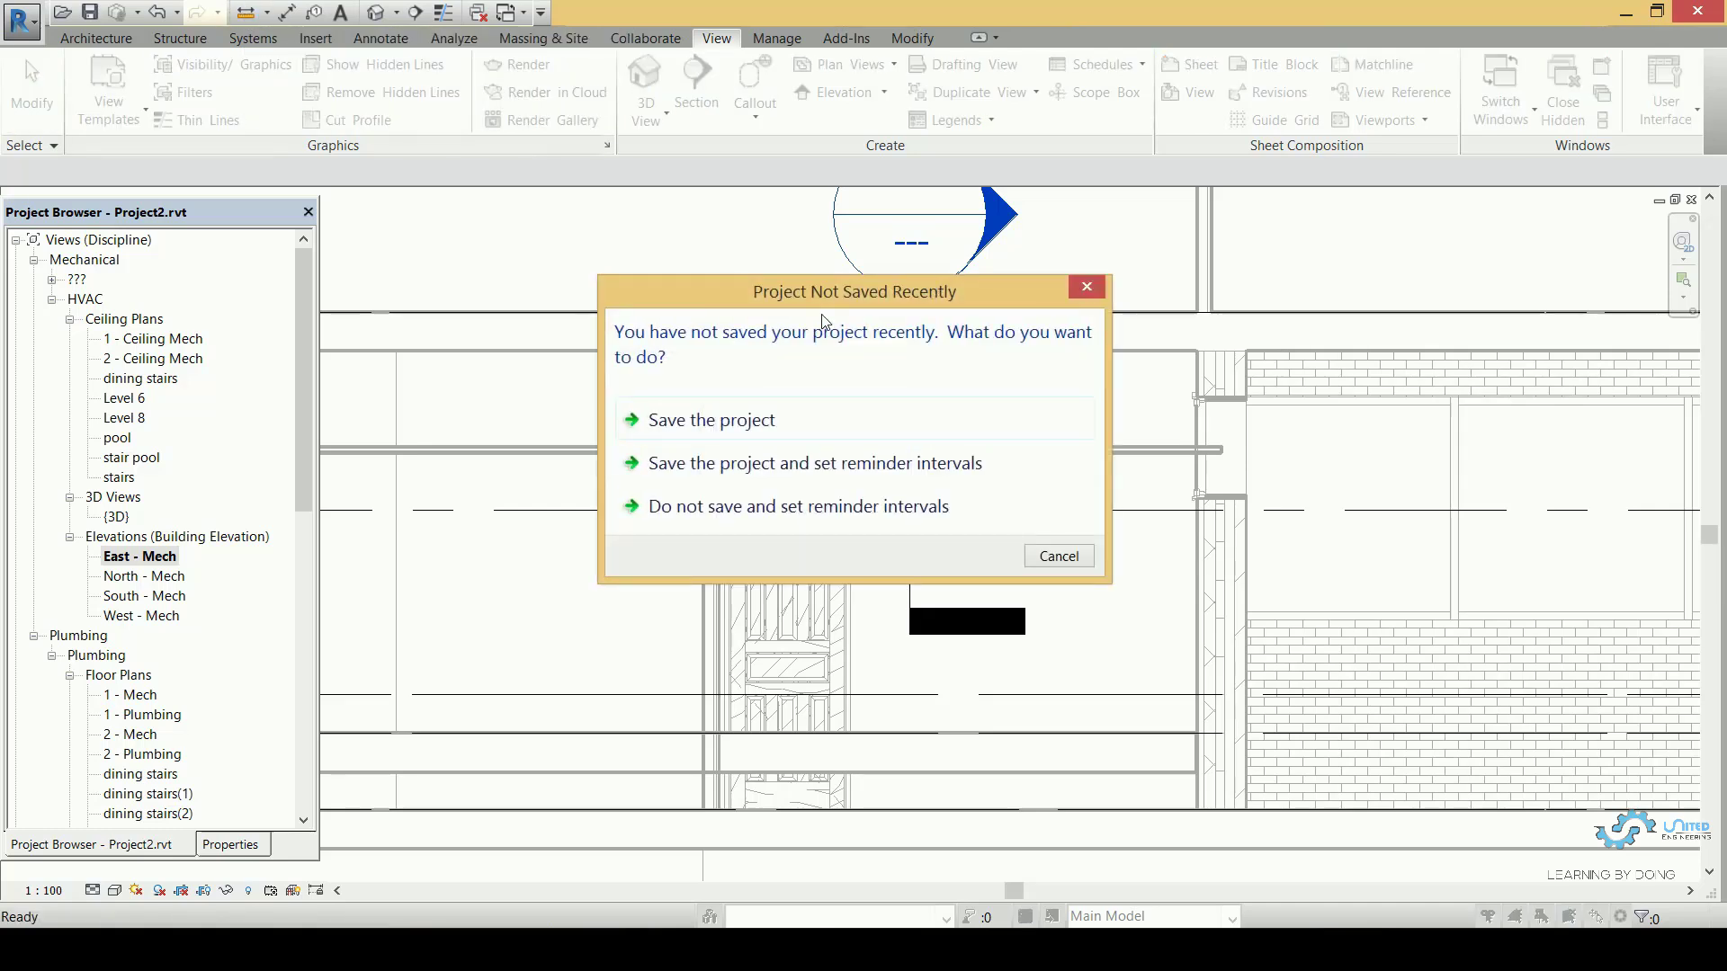
left_click(1087, 288)
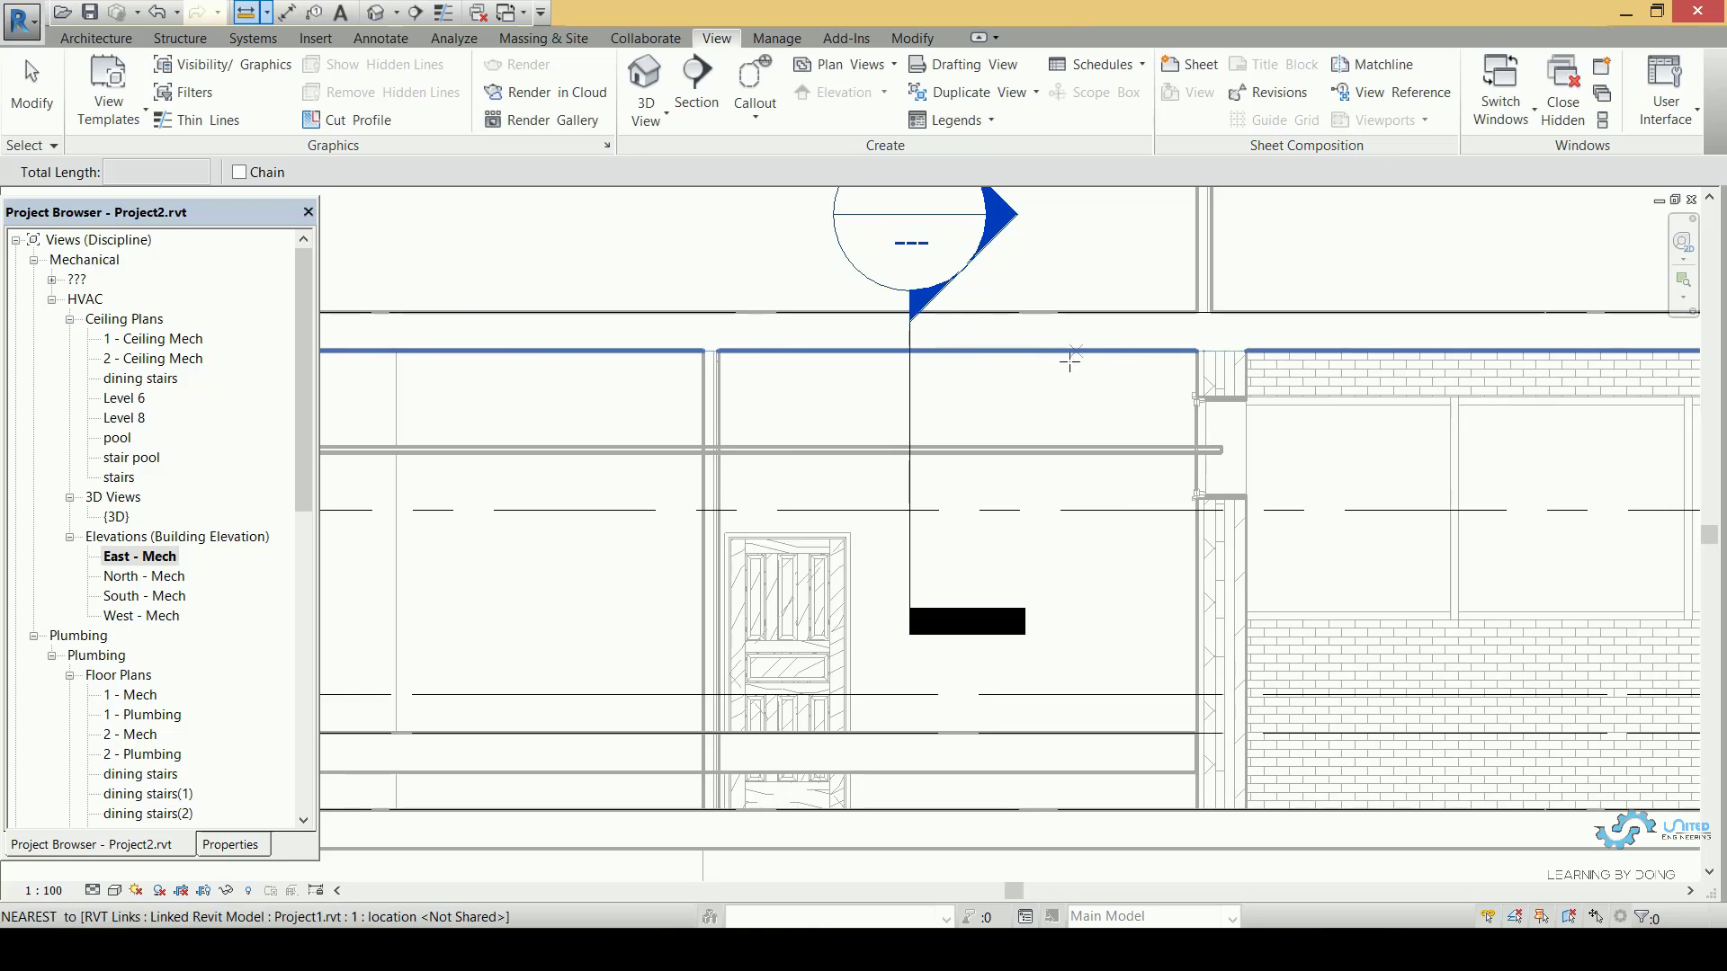
left_click(1070, 350)
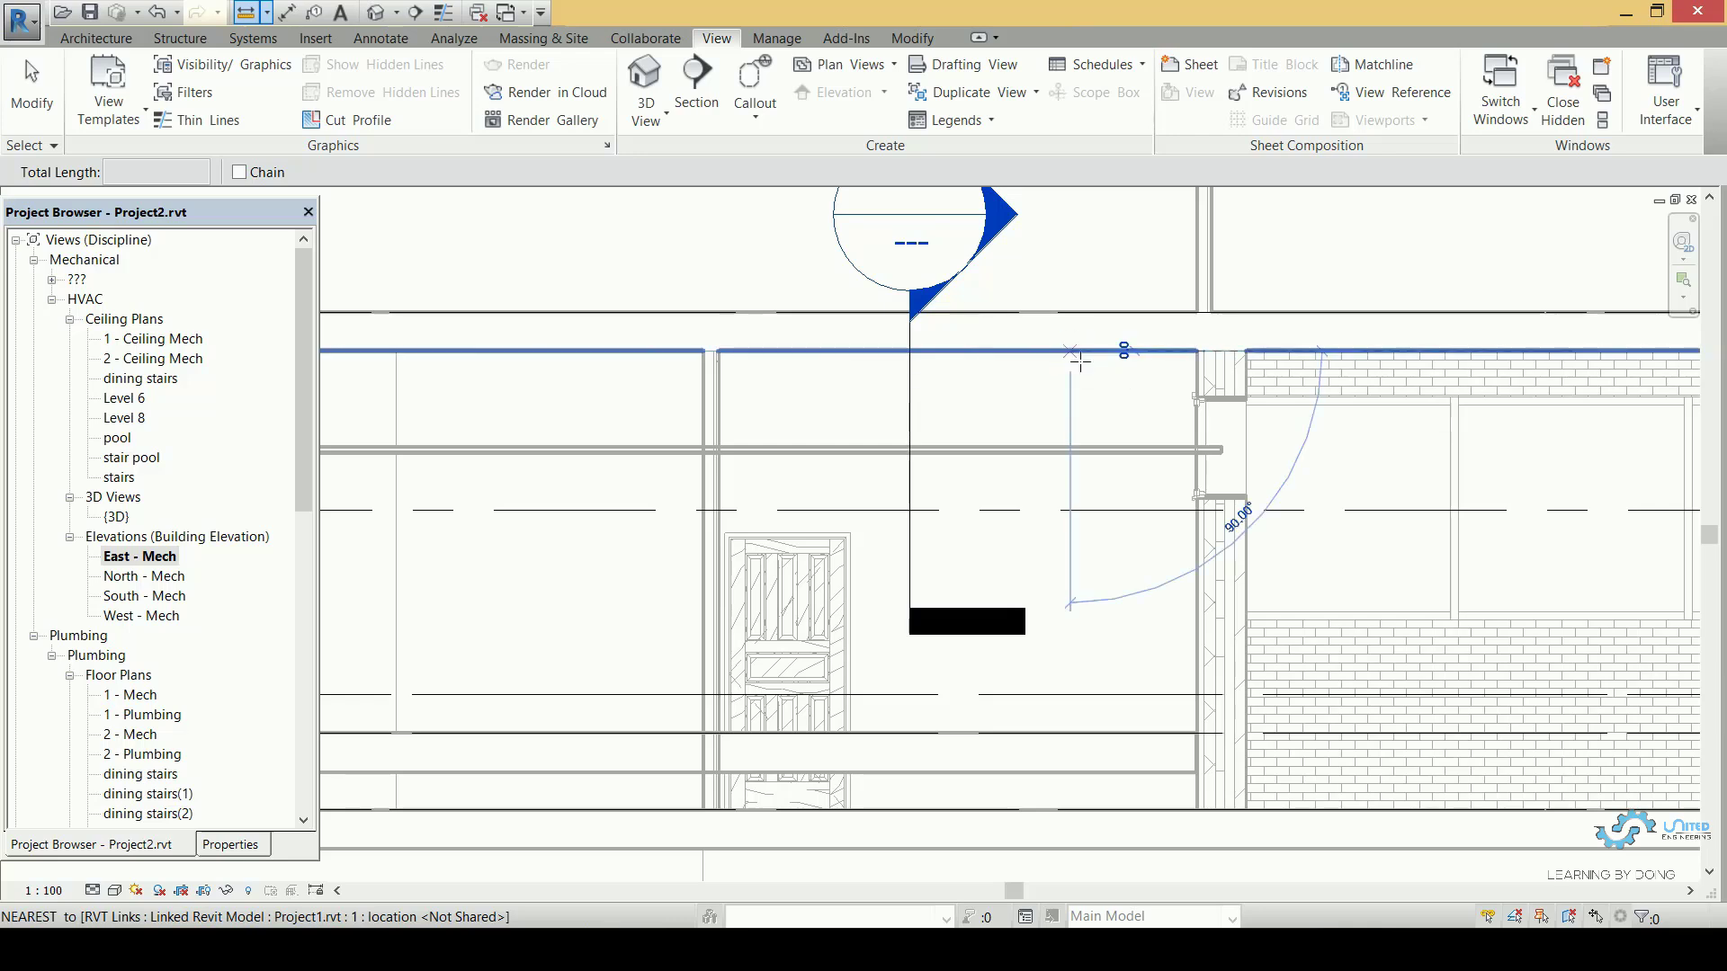
scroll(1071, 450, "up", 3)
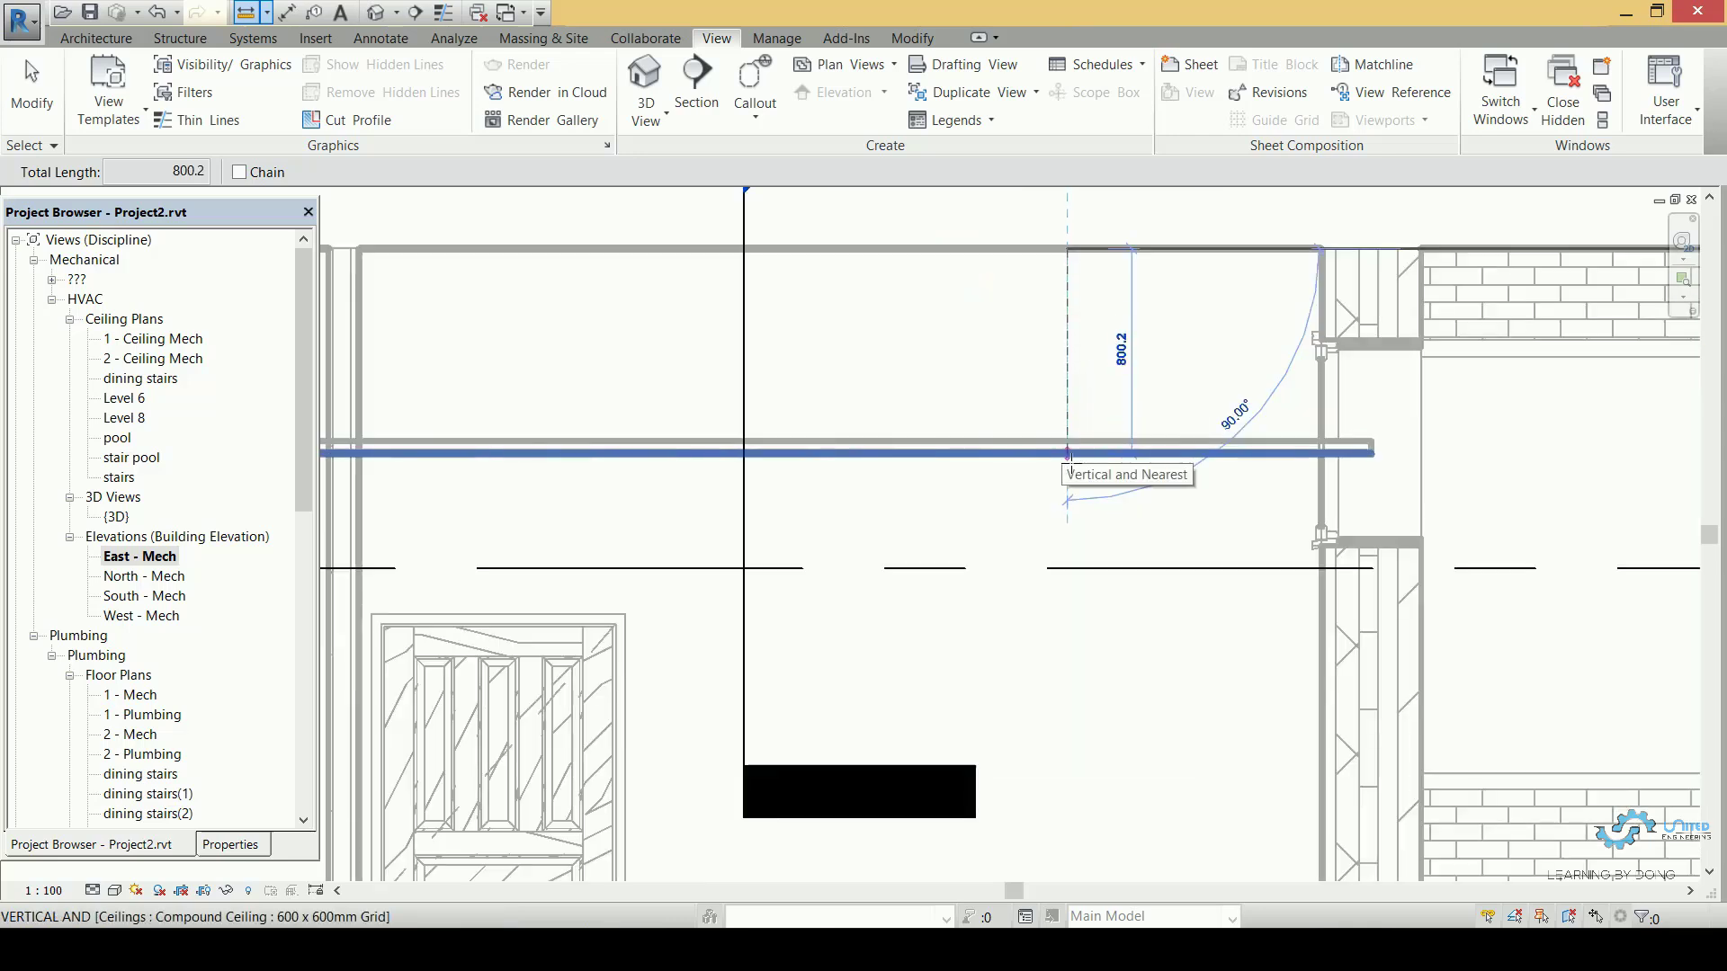
scroll(1072, 463, "down", 2)
scroll(1080, 467, "down", 2)
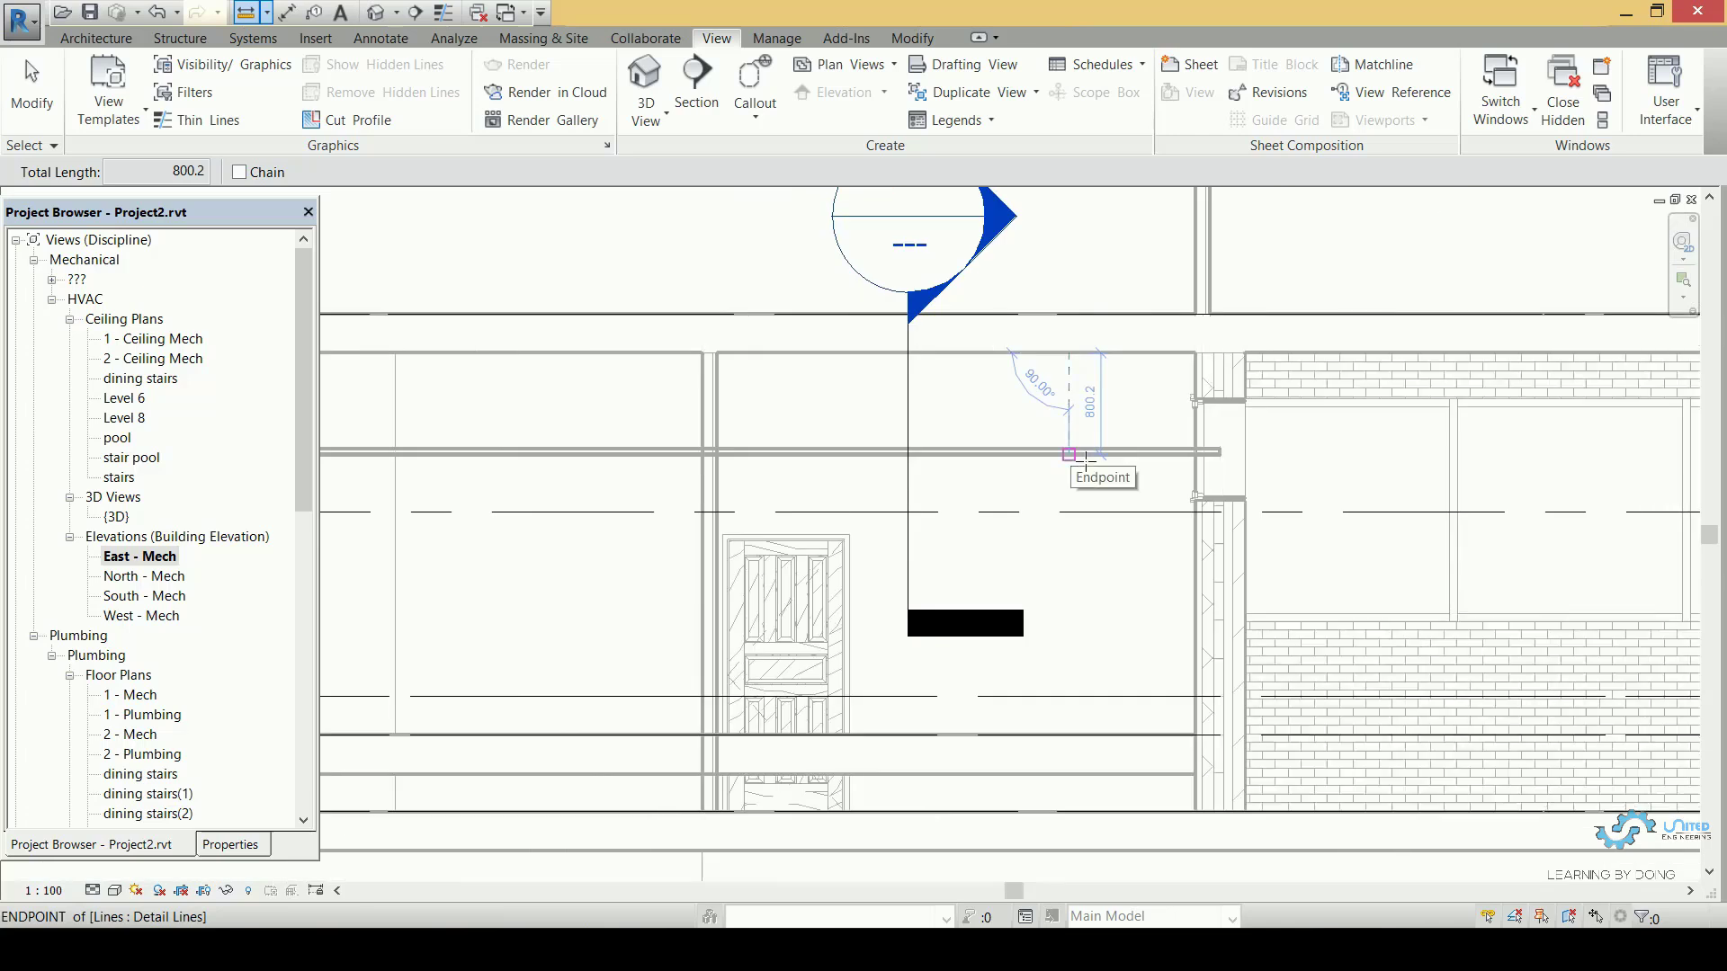
left_click(1086, 459)
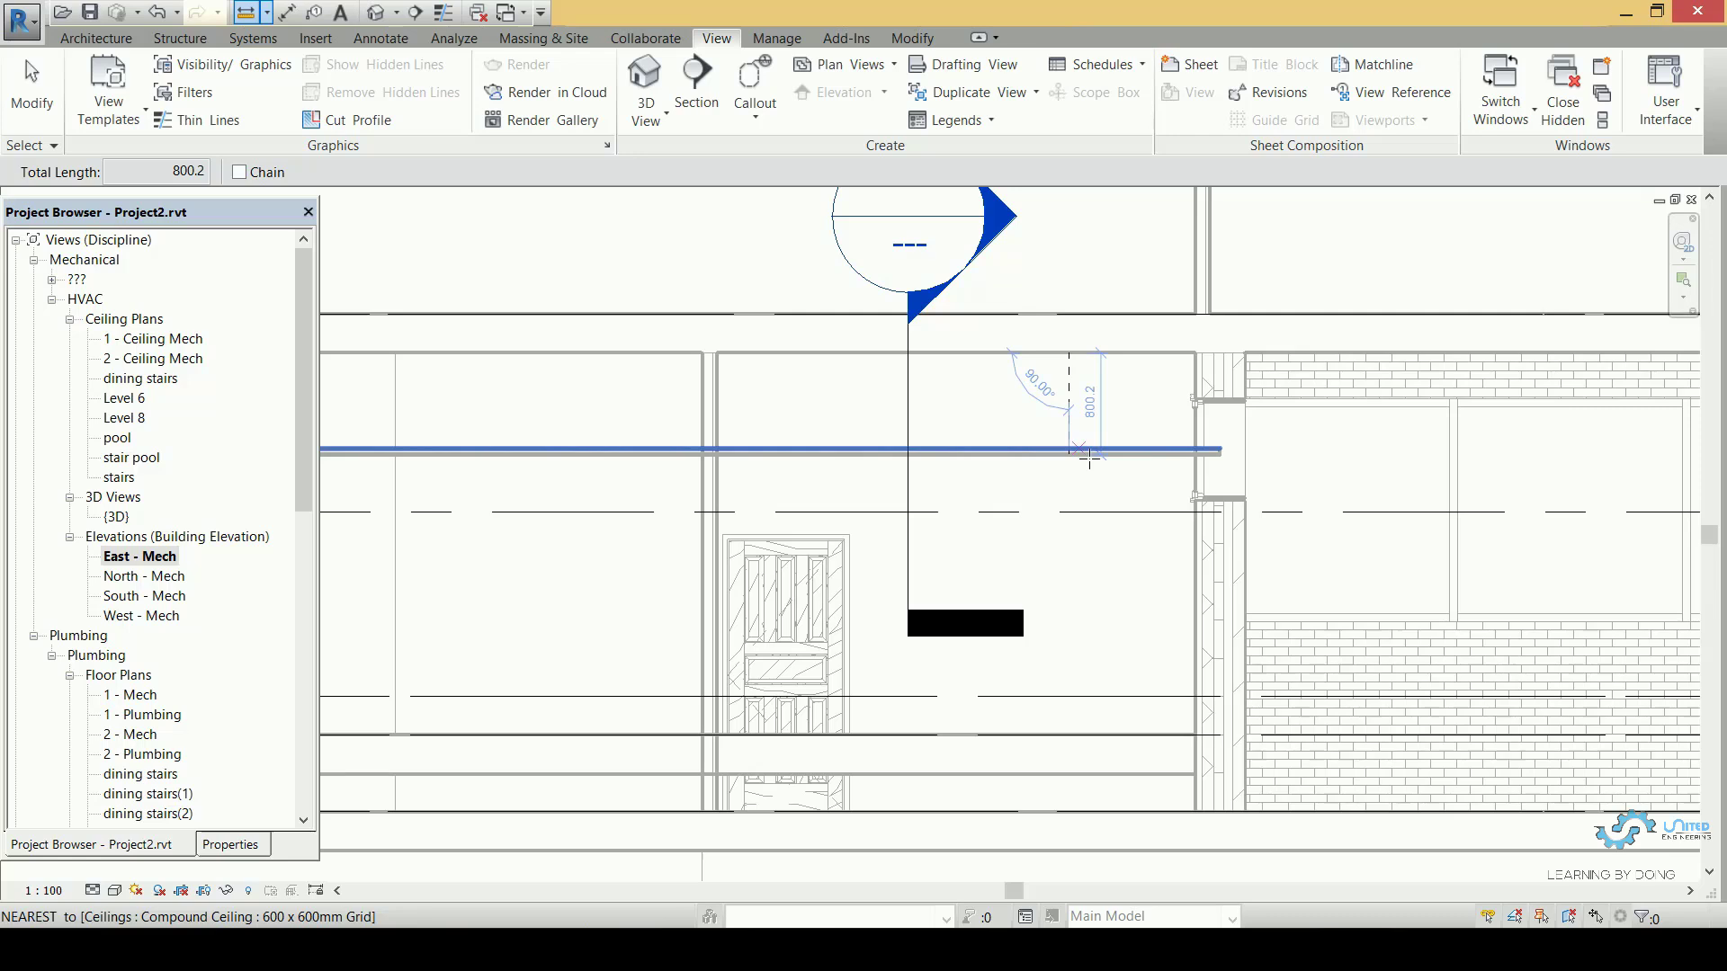
Measure the thickness of the 600 x 600mm Grid ceiling between its upper and lower faces.
scroll(1105, 468, "up", 3)
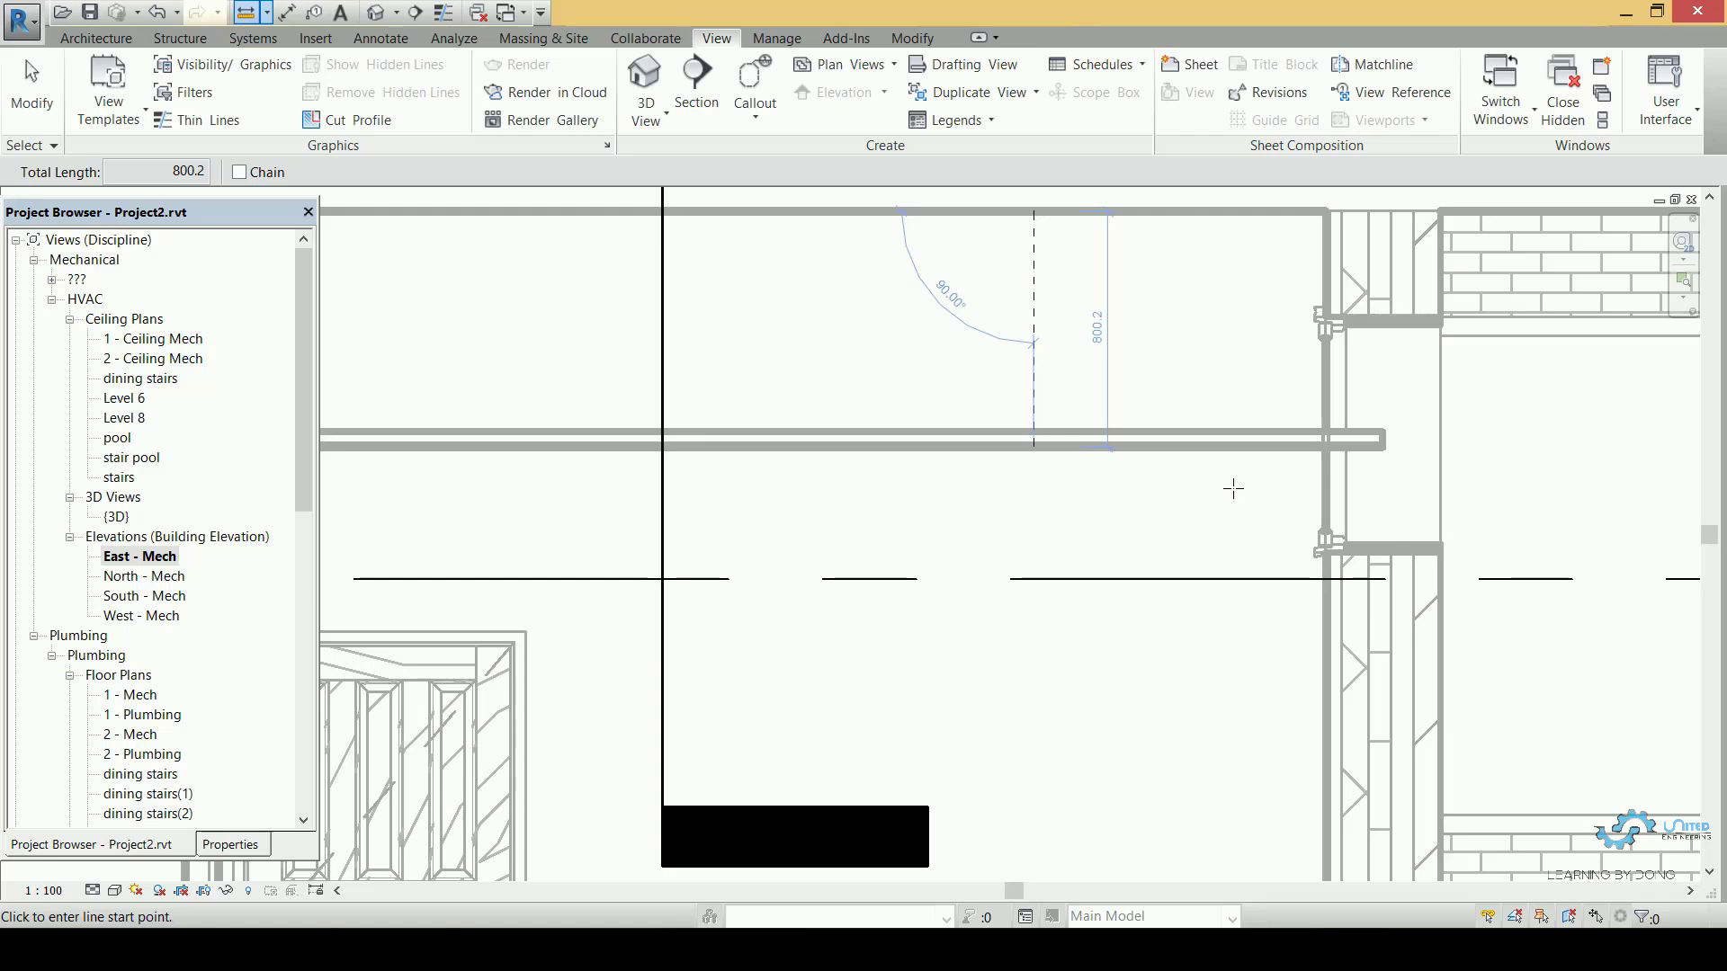
scroll(1233, 488, "down", 1)
scroll(1107, 454, "up", 2)
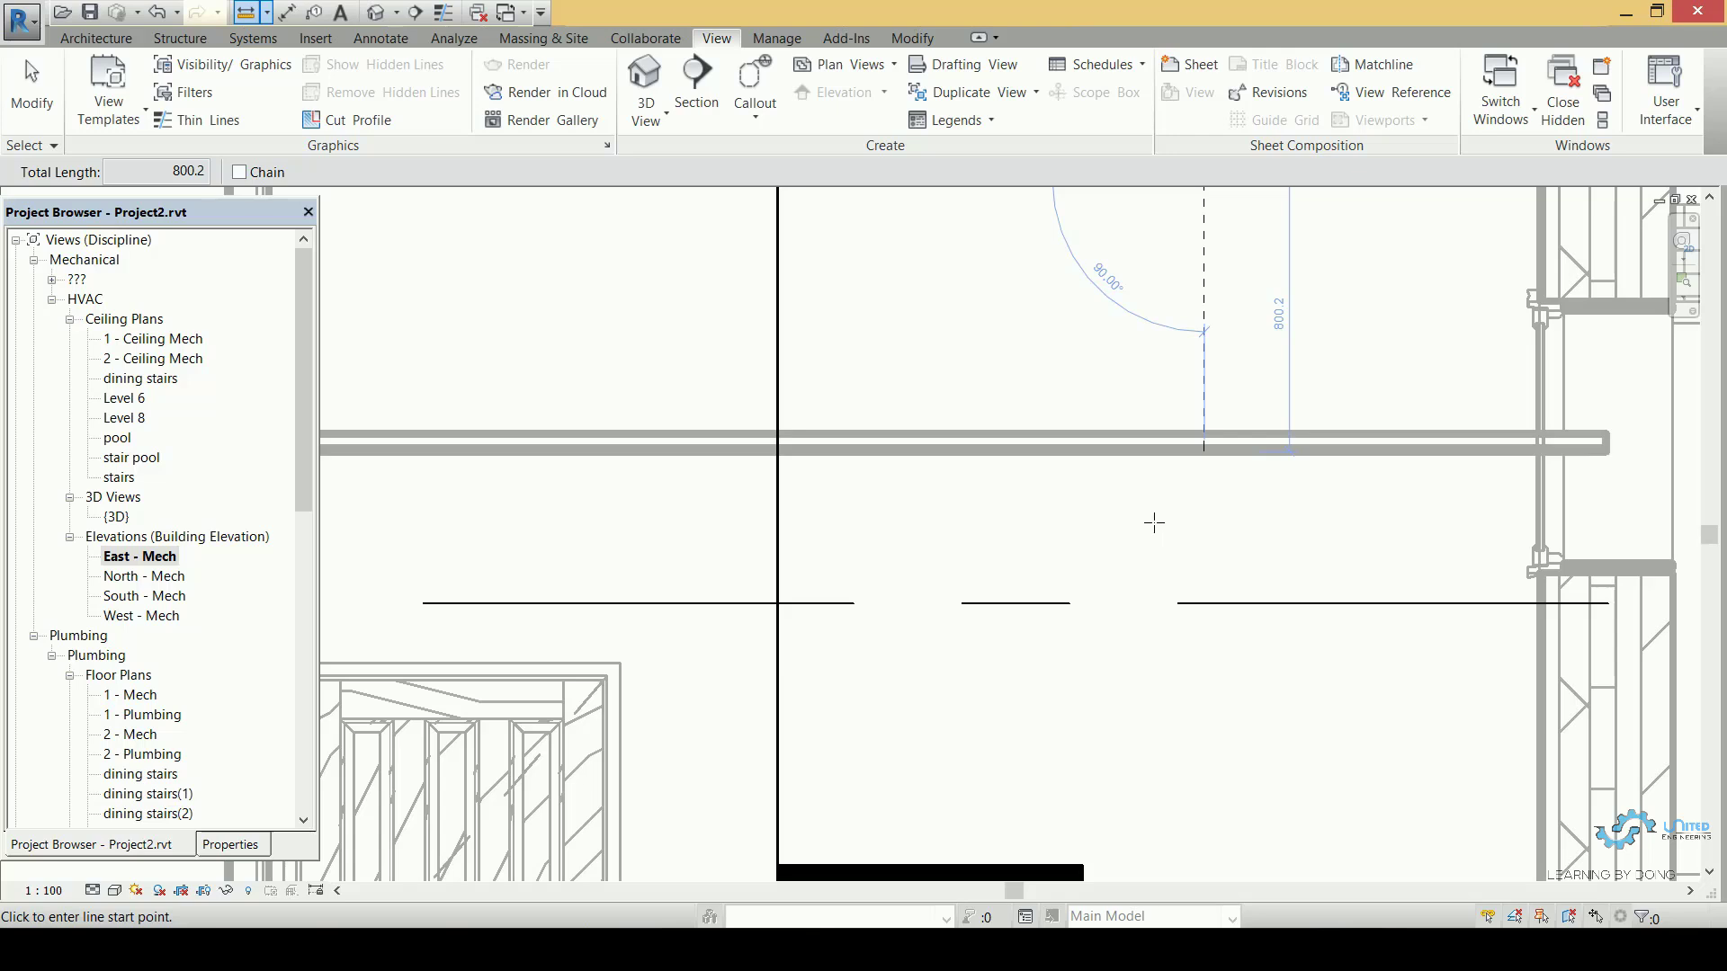
left_click(1026, 434)
left_click(1034, 462)
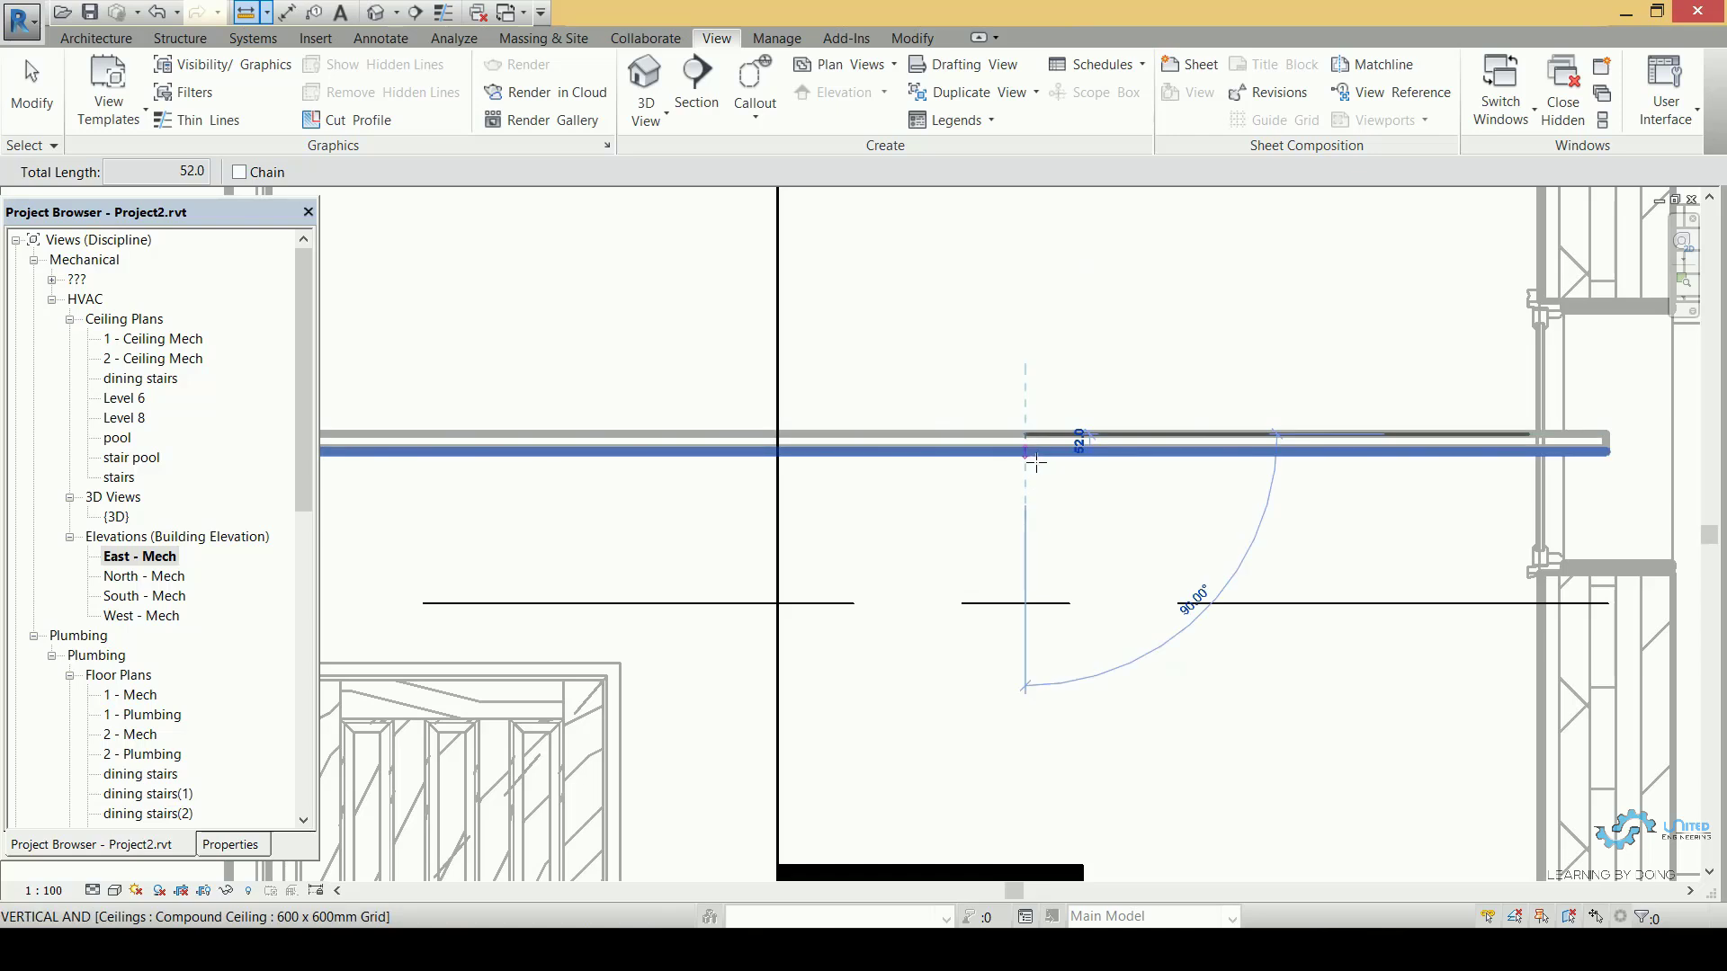
left_click(1036, 463)
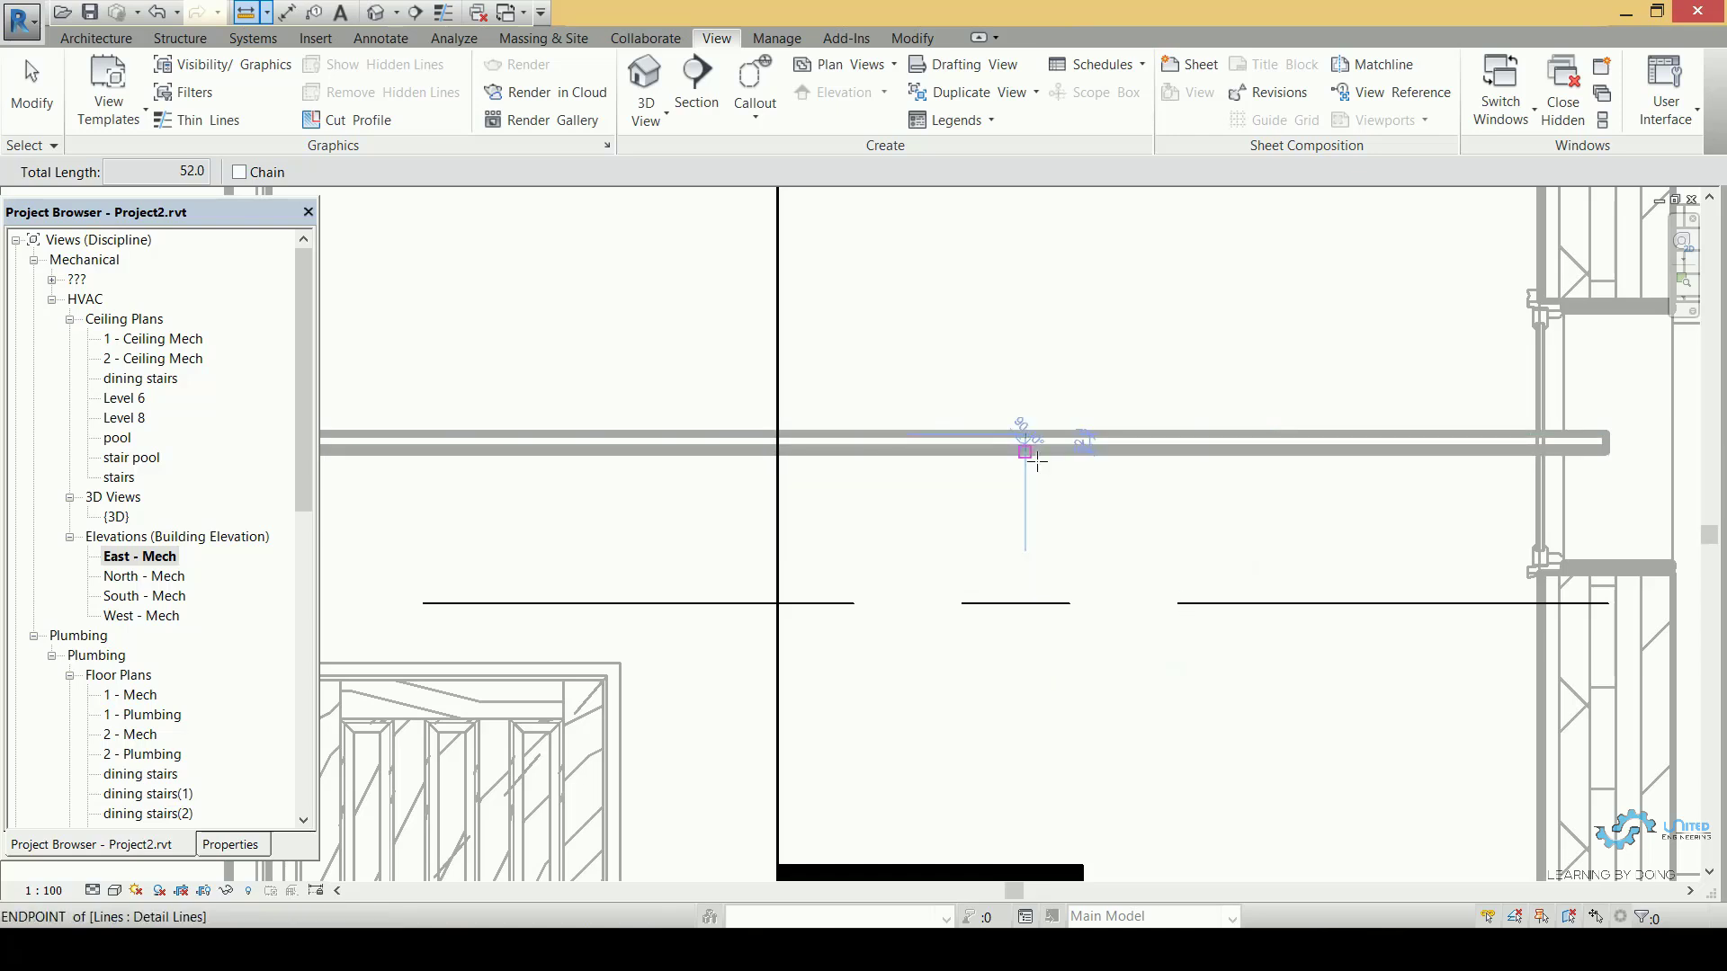
Measure vertically from the underside of the 600 x 600mm Grid ceiling down to the linked model's floor line beside the door.
scroll(1037, 462, "up", 5)
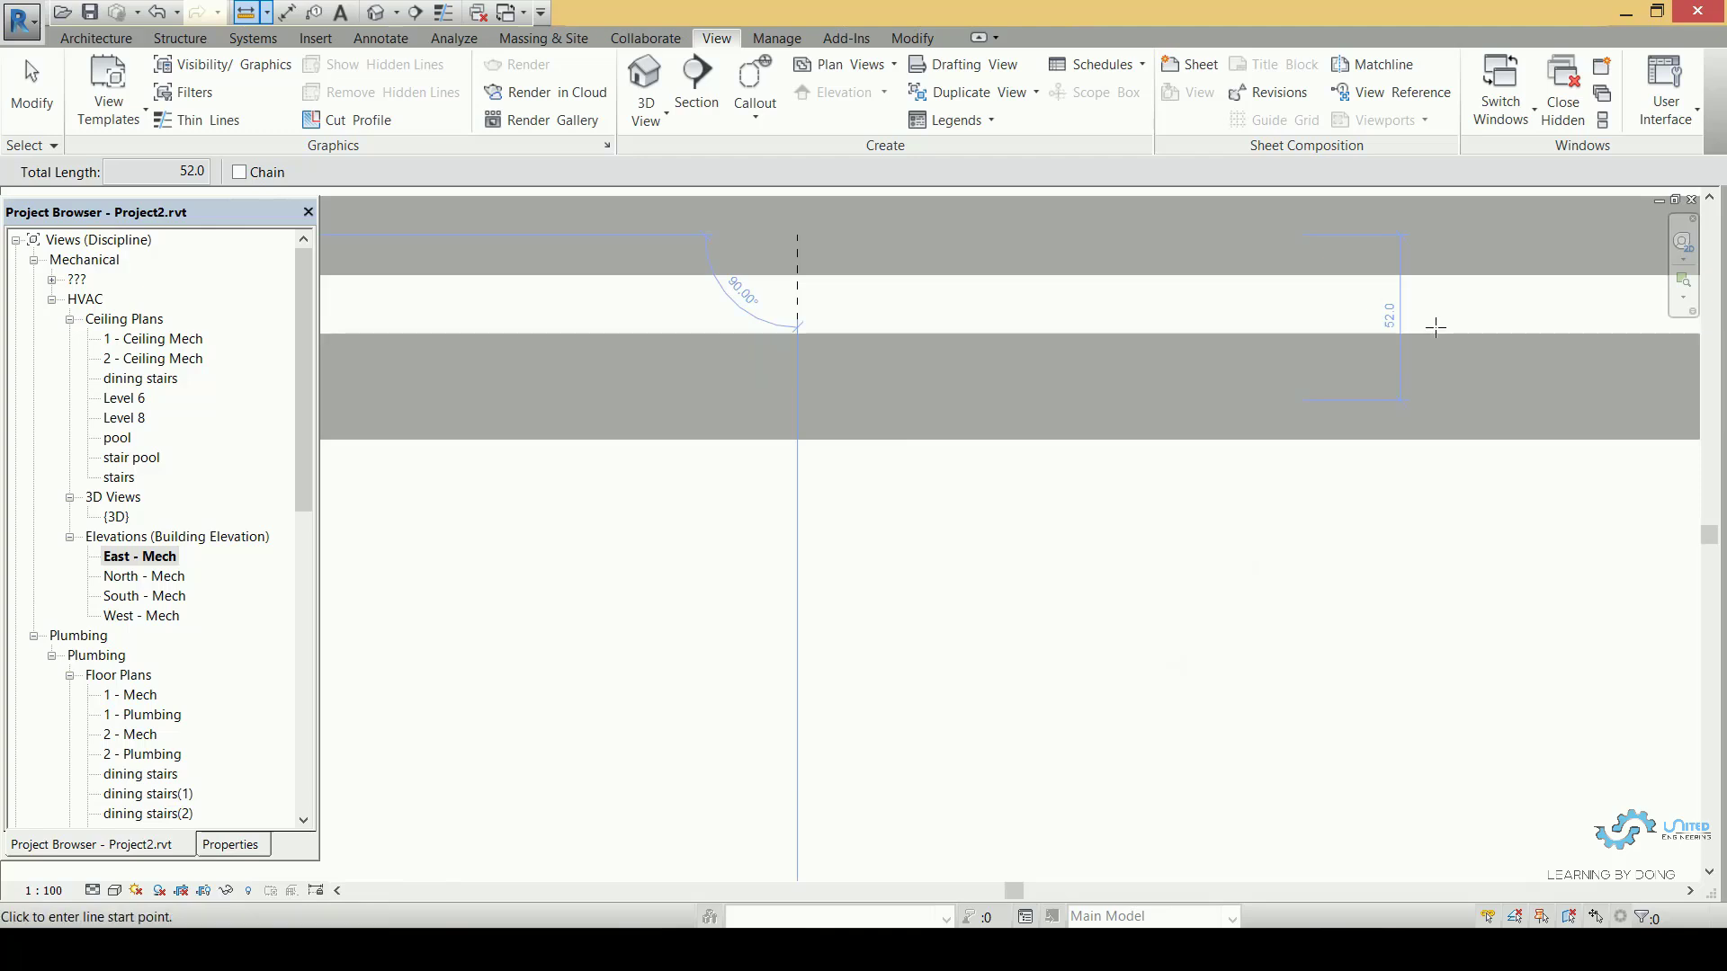
scroll(1176, 487, "down", 5)
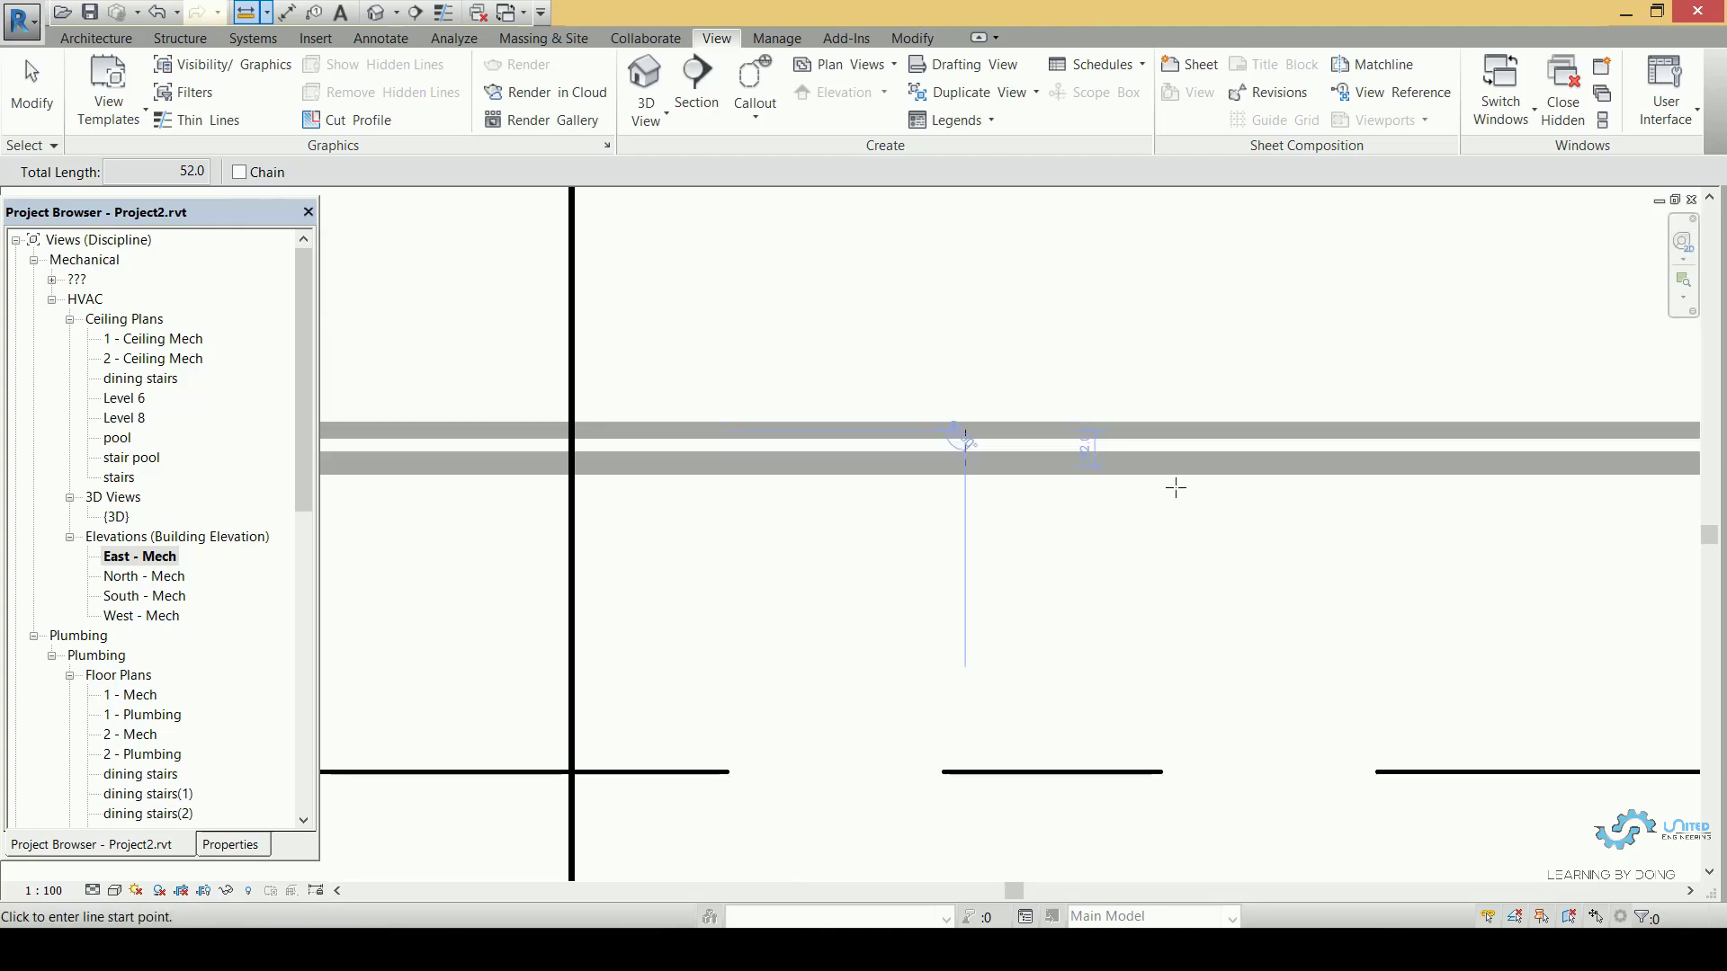
scroll(1319, 386, "down", 3)
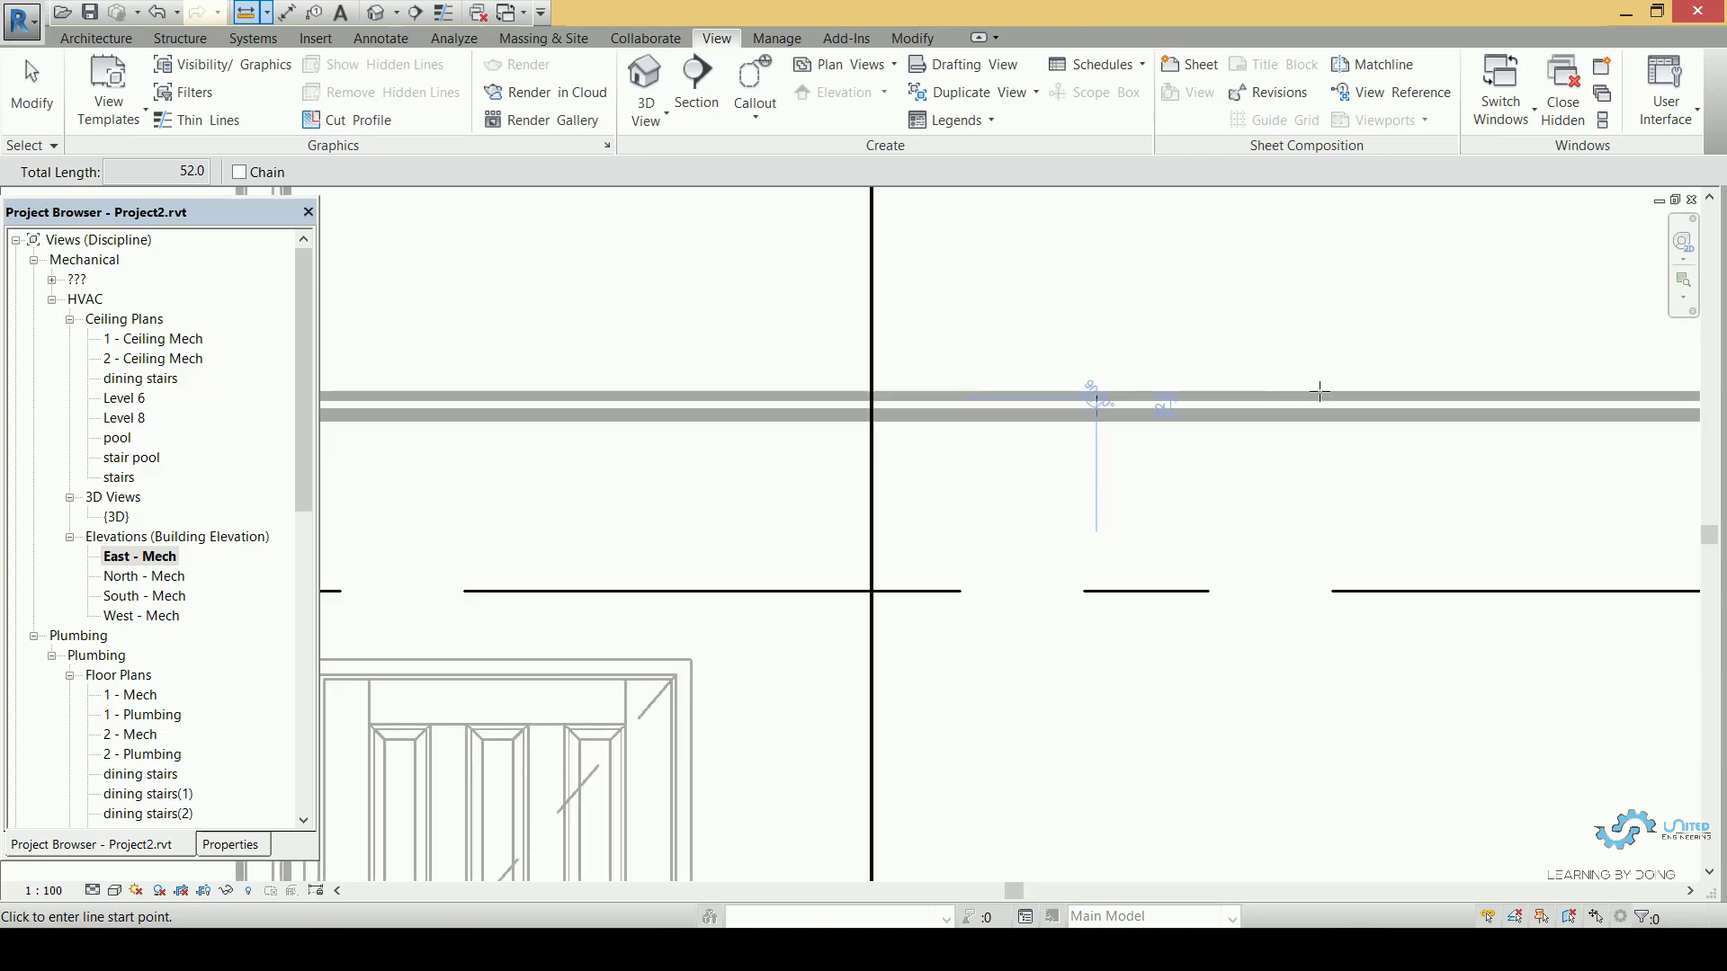
middle_click_drag(1315, 407, 1245, 285)
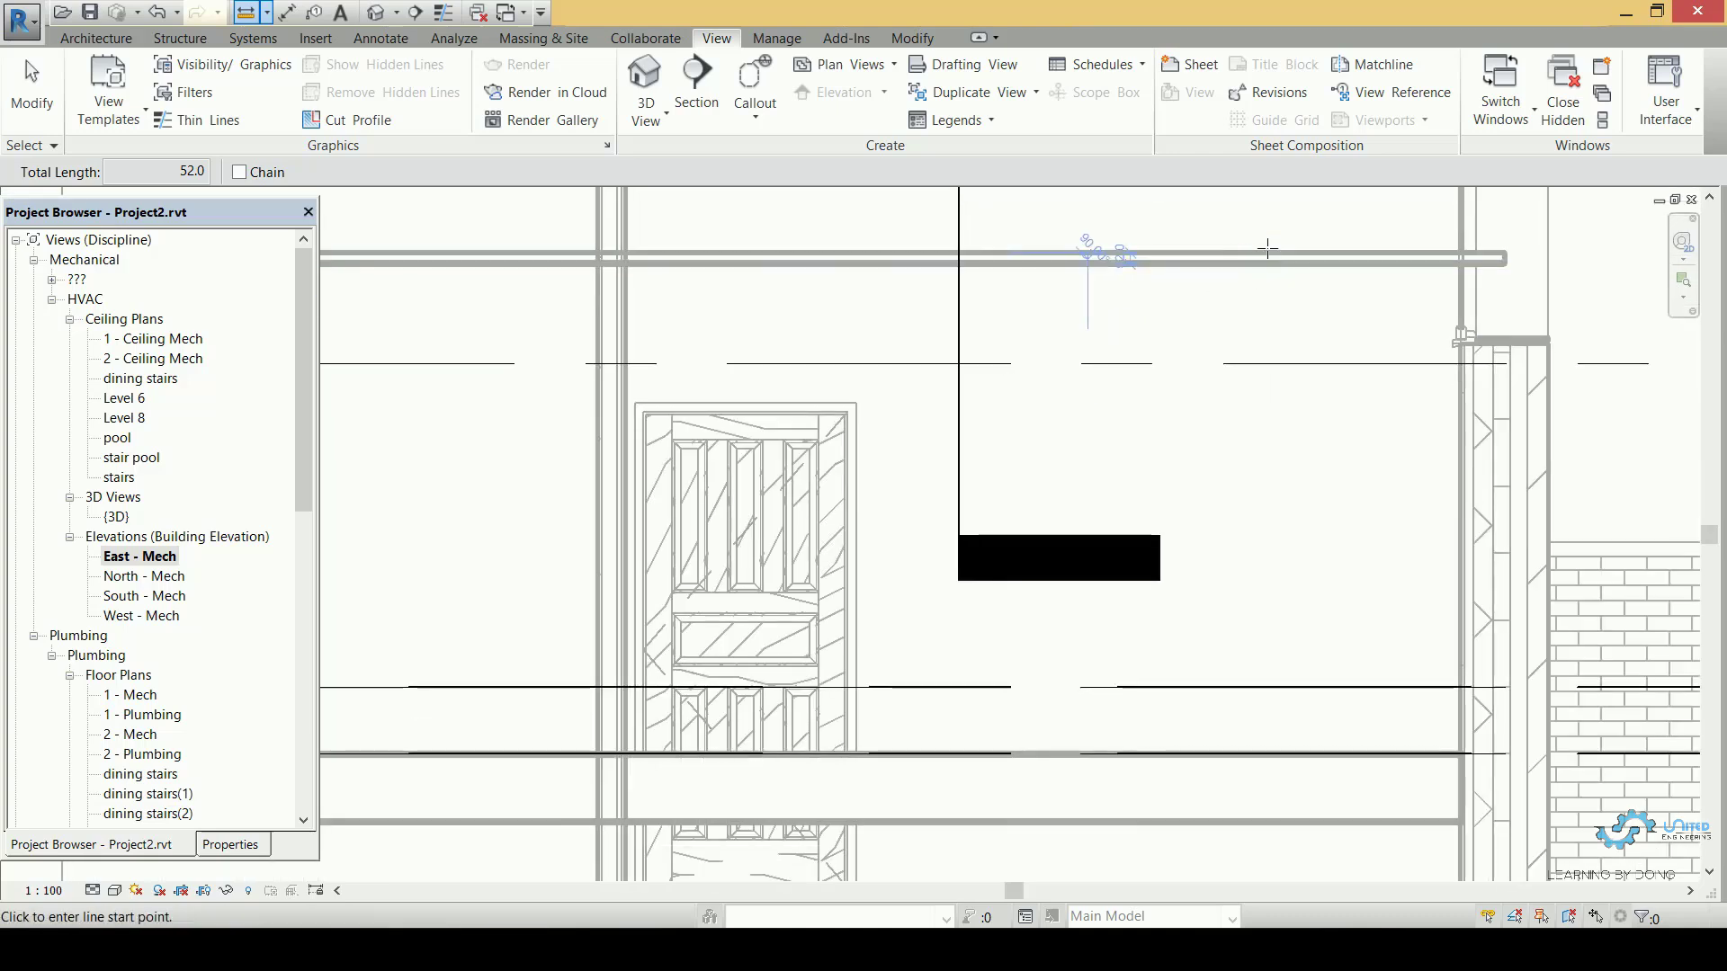
scroll(1252, 396, "down", 3)
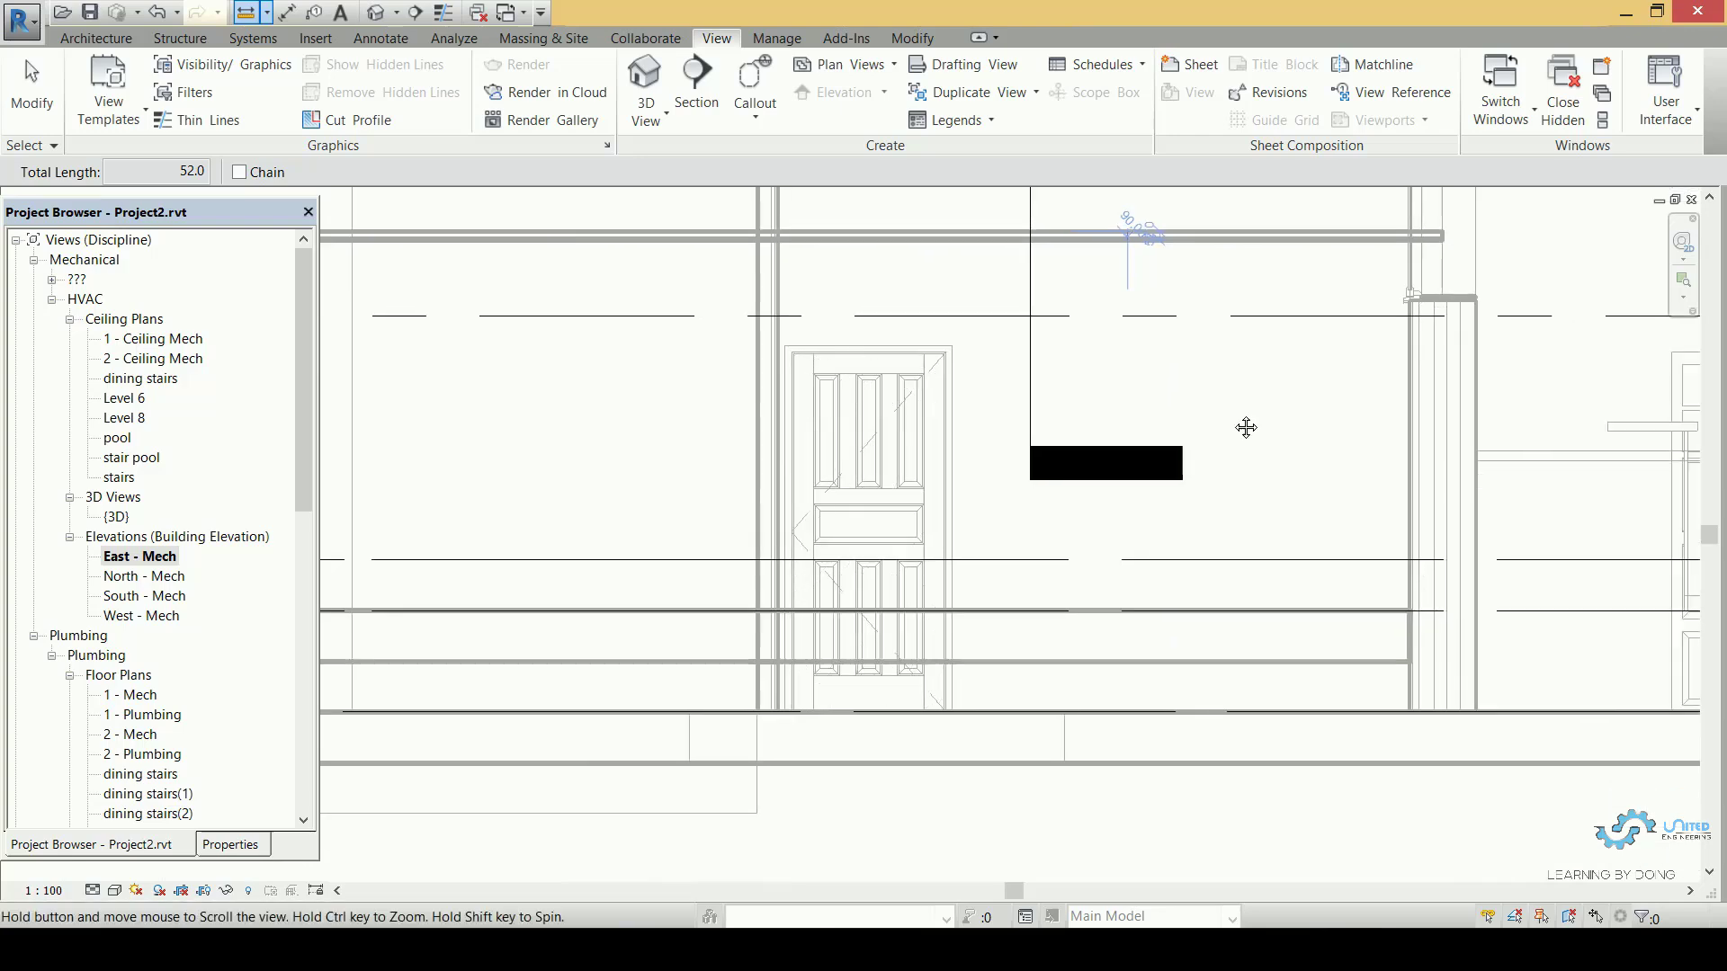
scroll(1098, 578, "down", 2)
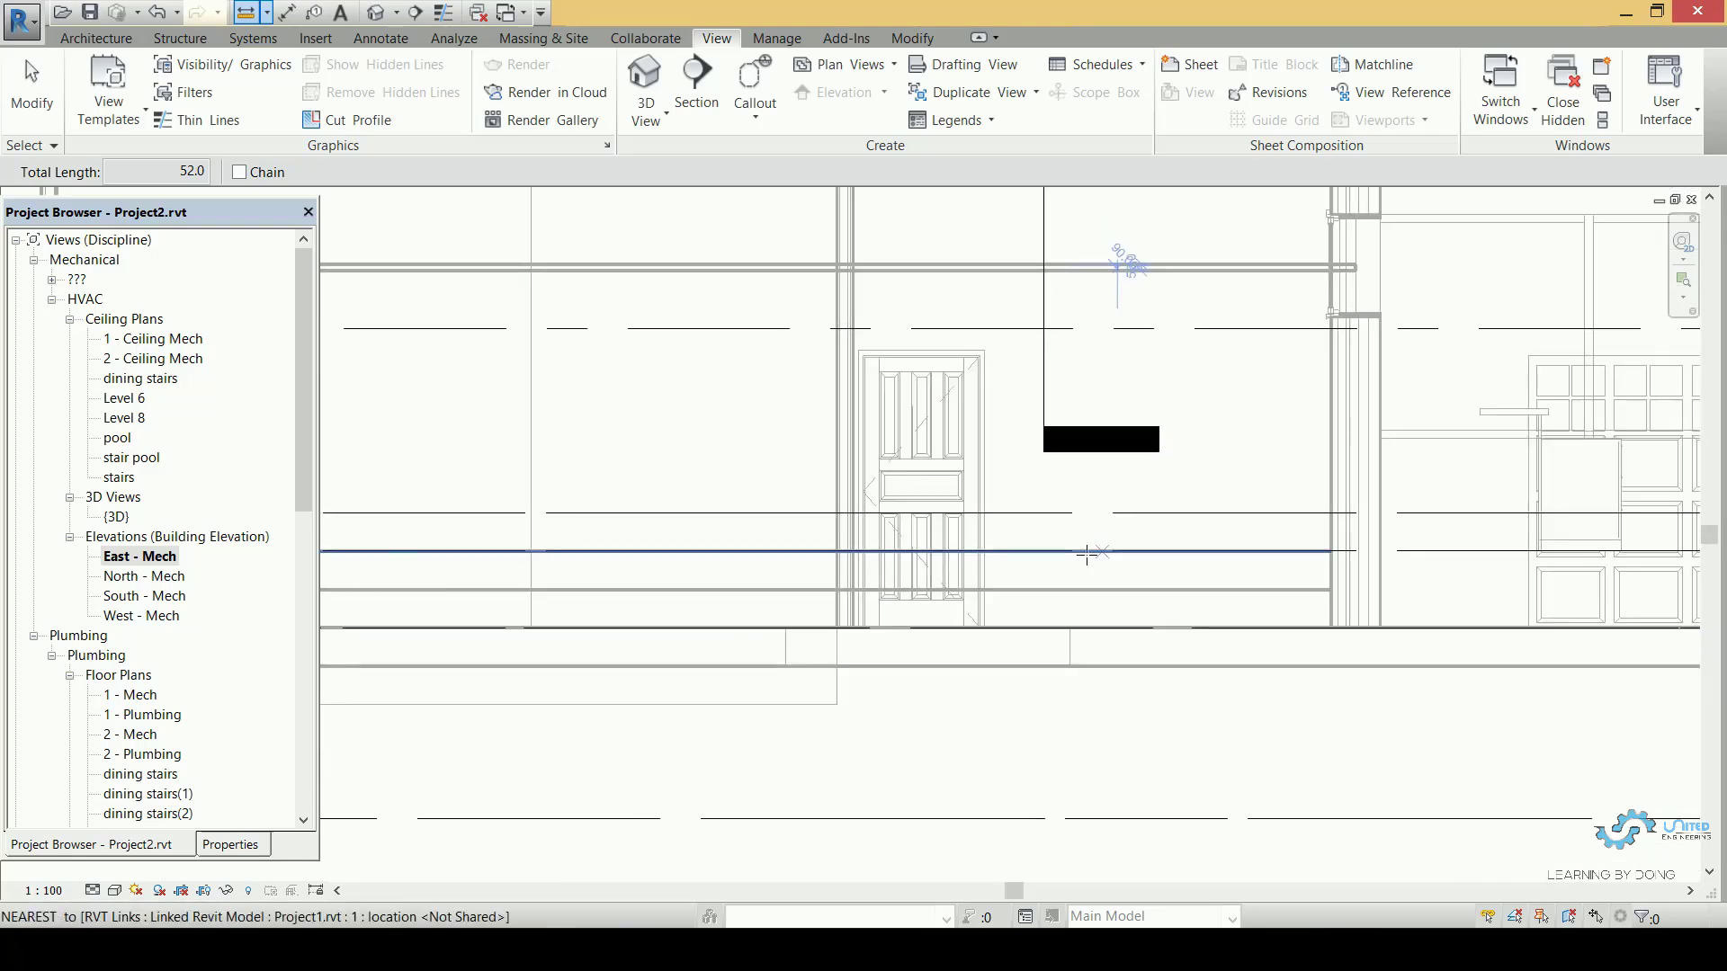
middle_click_drag(1102, 379, 1138, 528)
left_click(1043, 418)
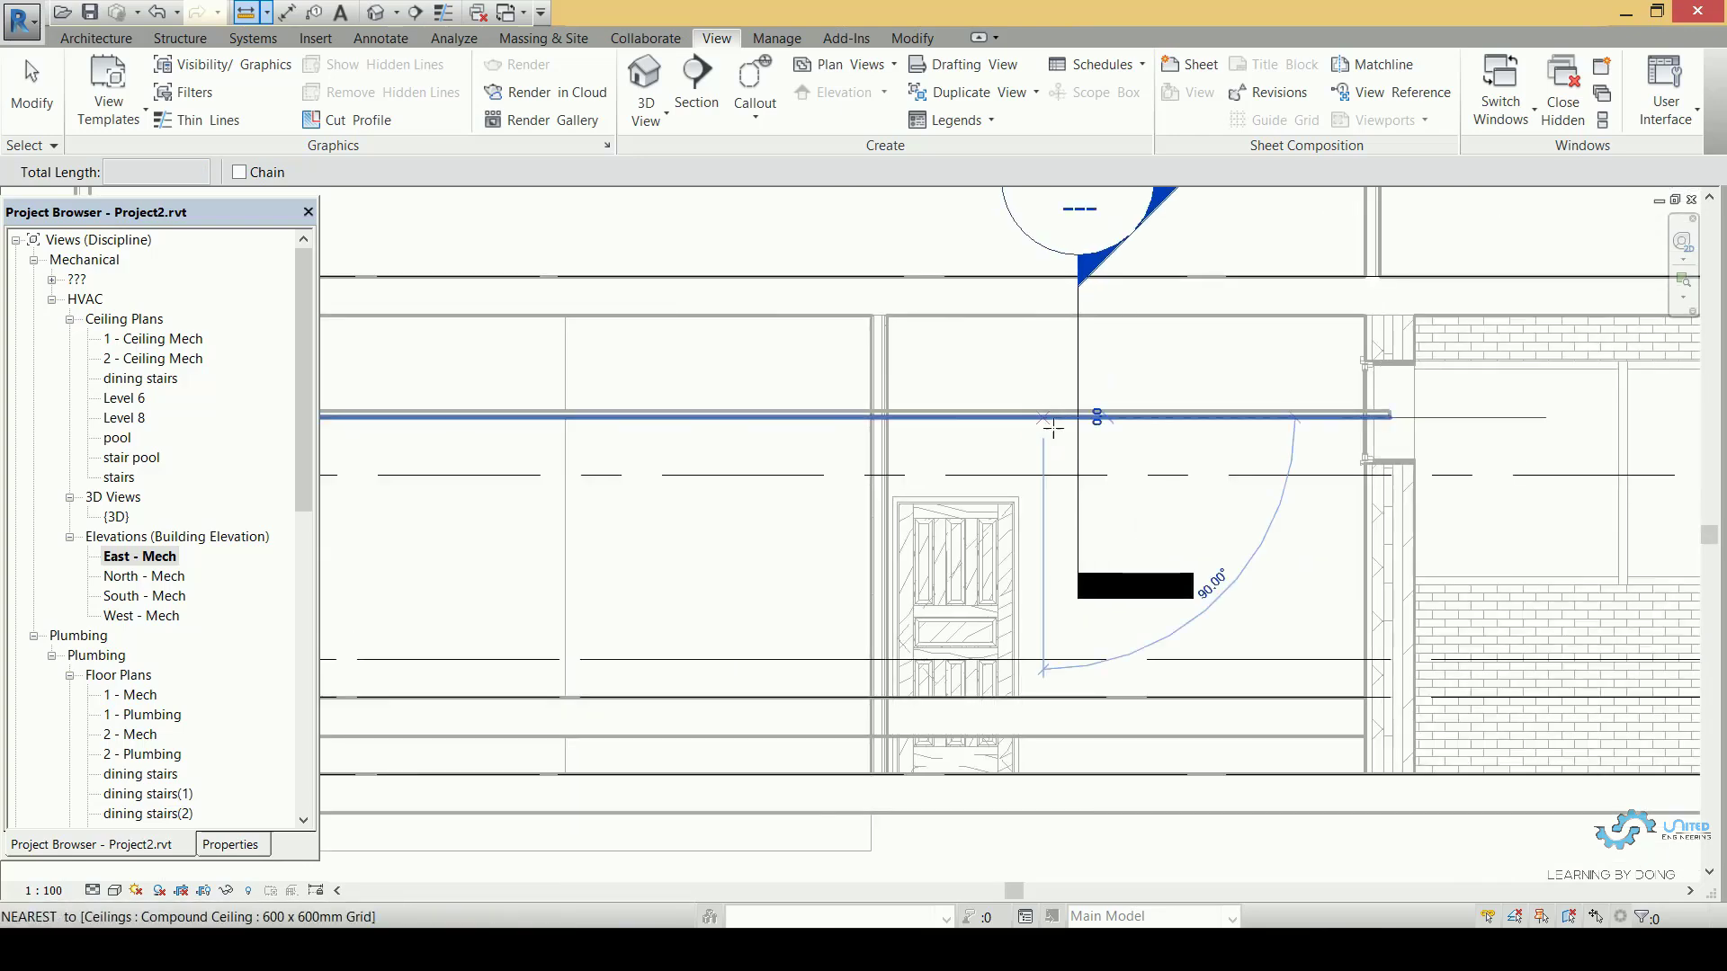
left_click(1044, 748)
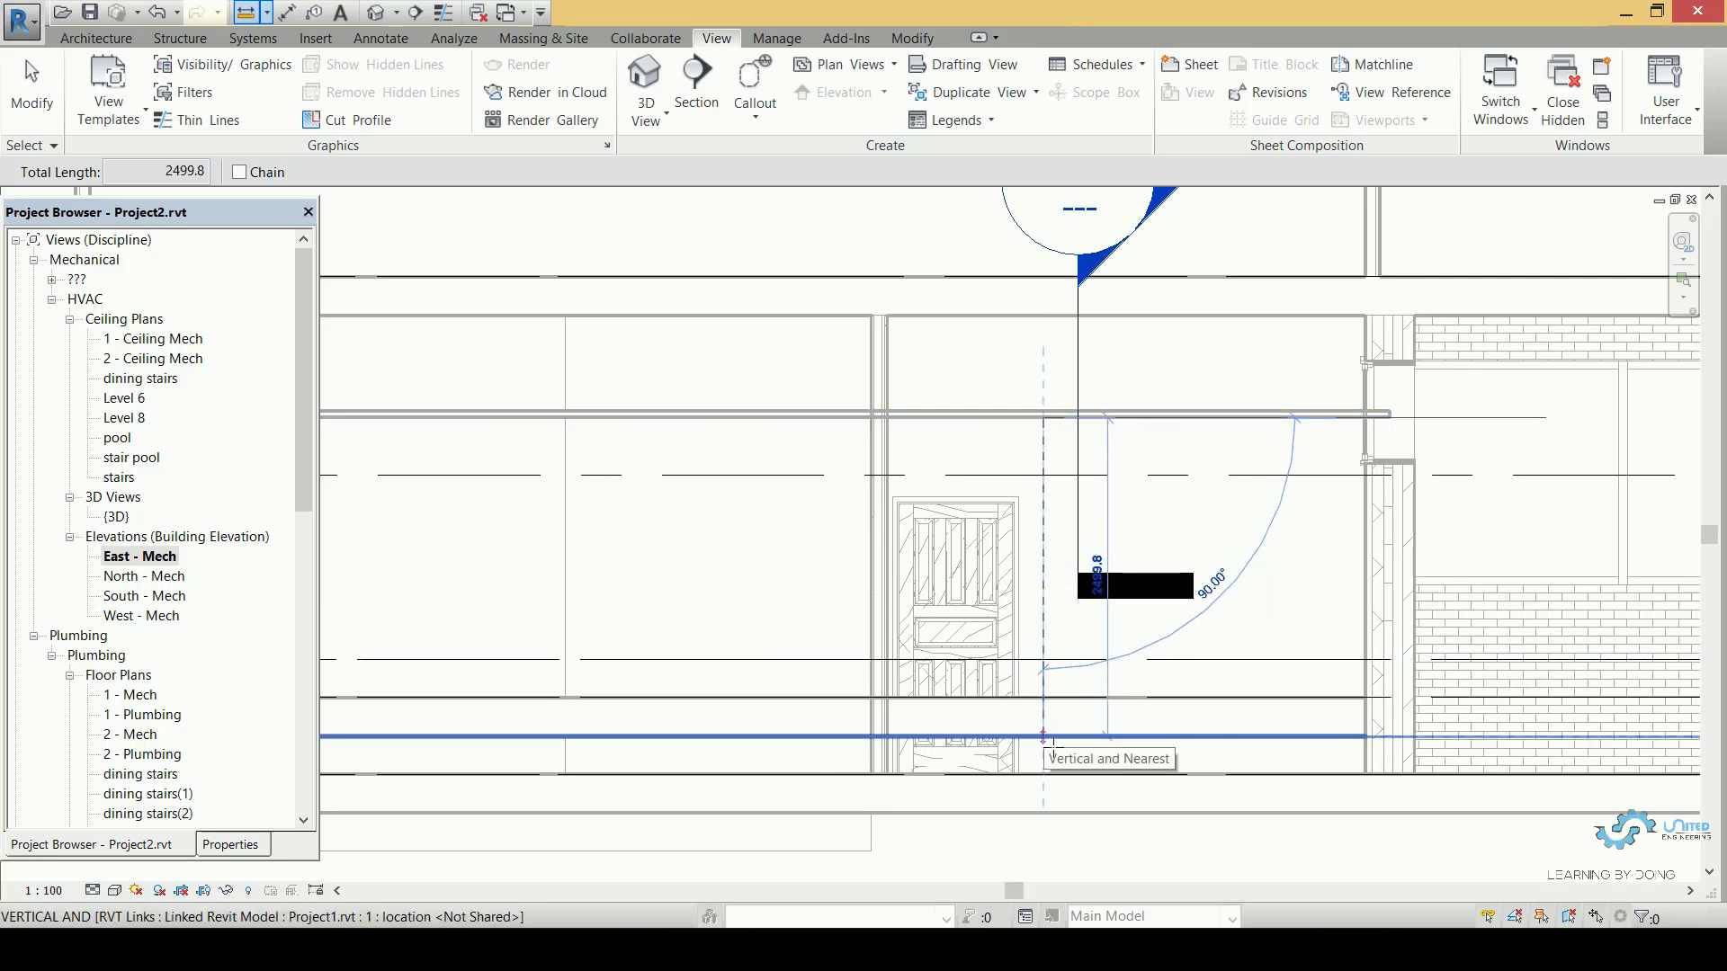
scroll(1101, 540, "up", 5)
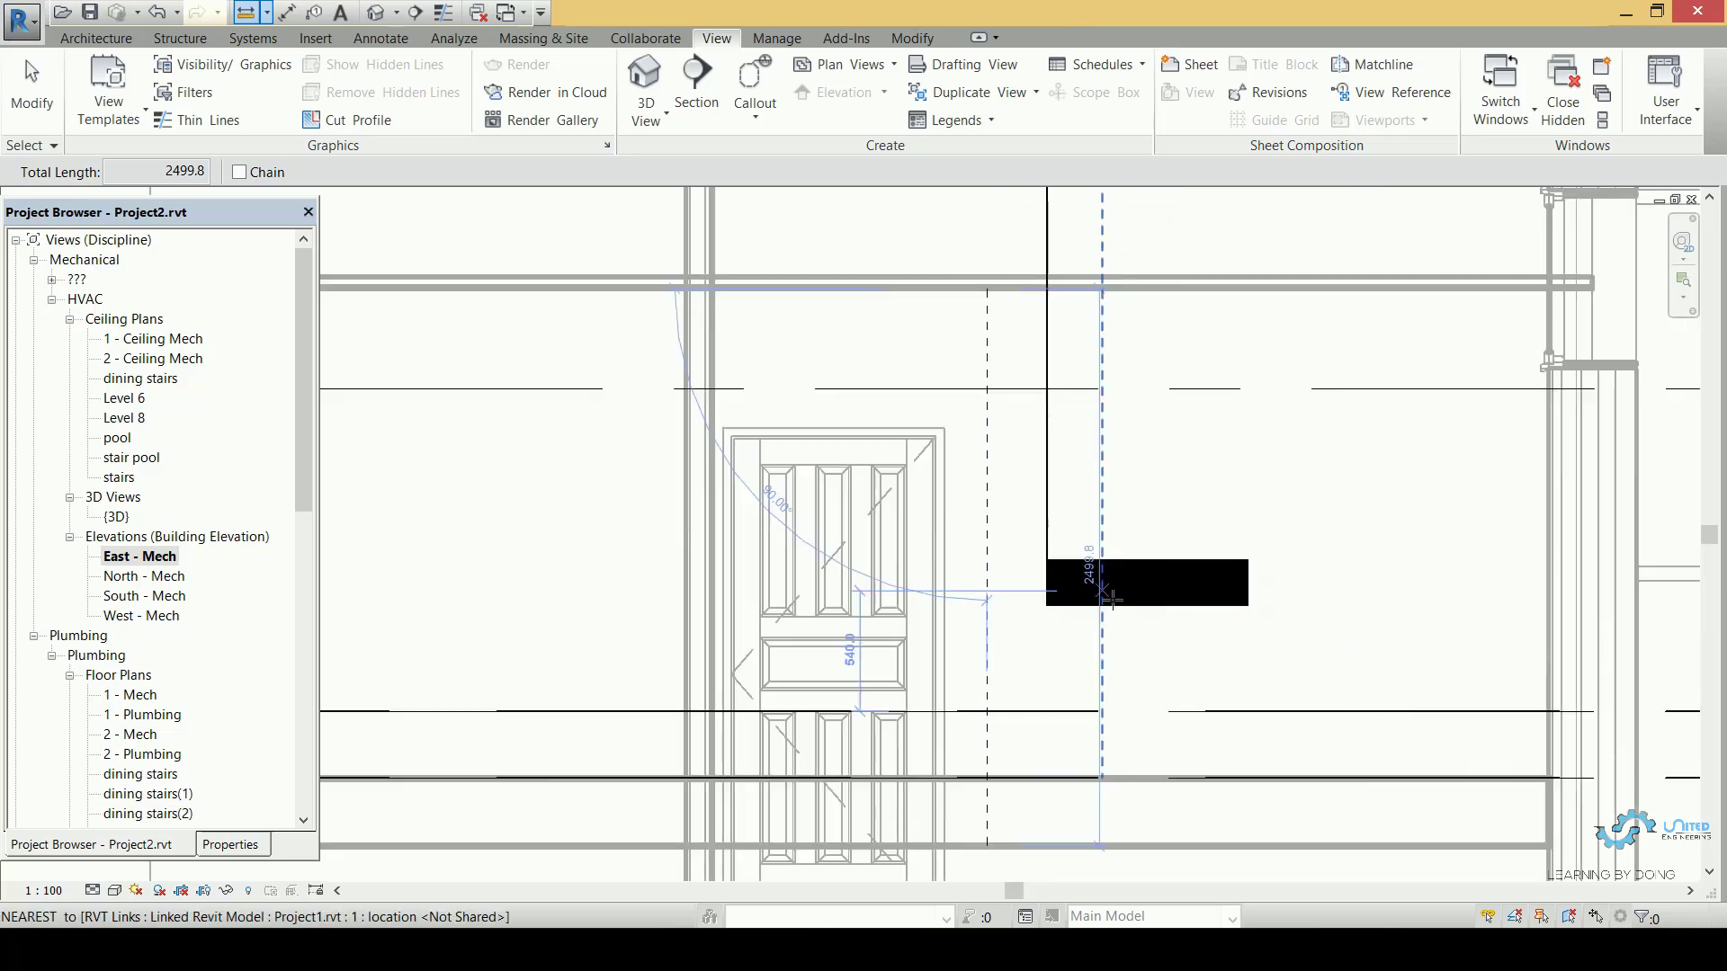
scroll(1101, 534, "up", 1)
left_click(1111, 611)
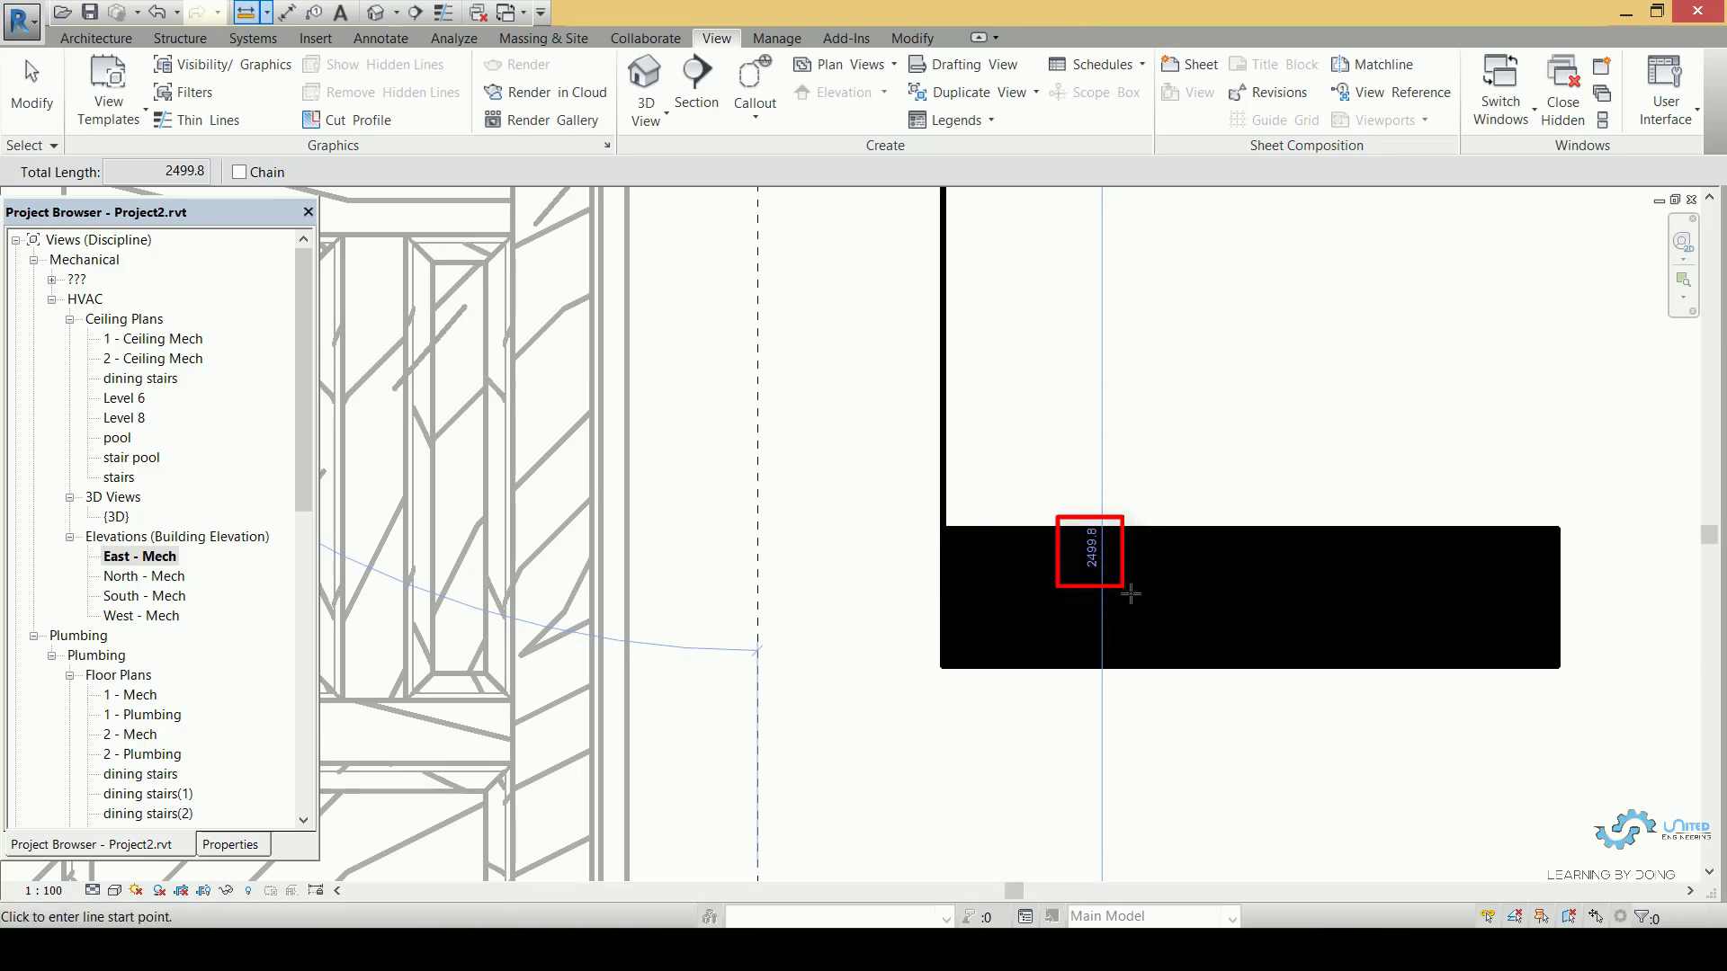
scroll(1175, 488, "down", 3)
scroll(1175, 488, "down", 2)
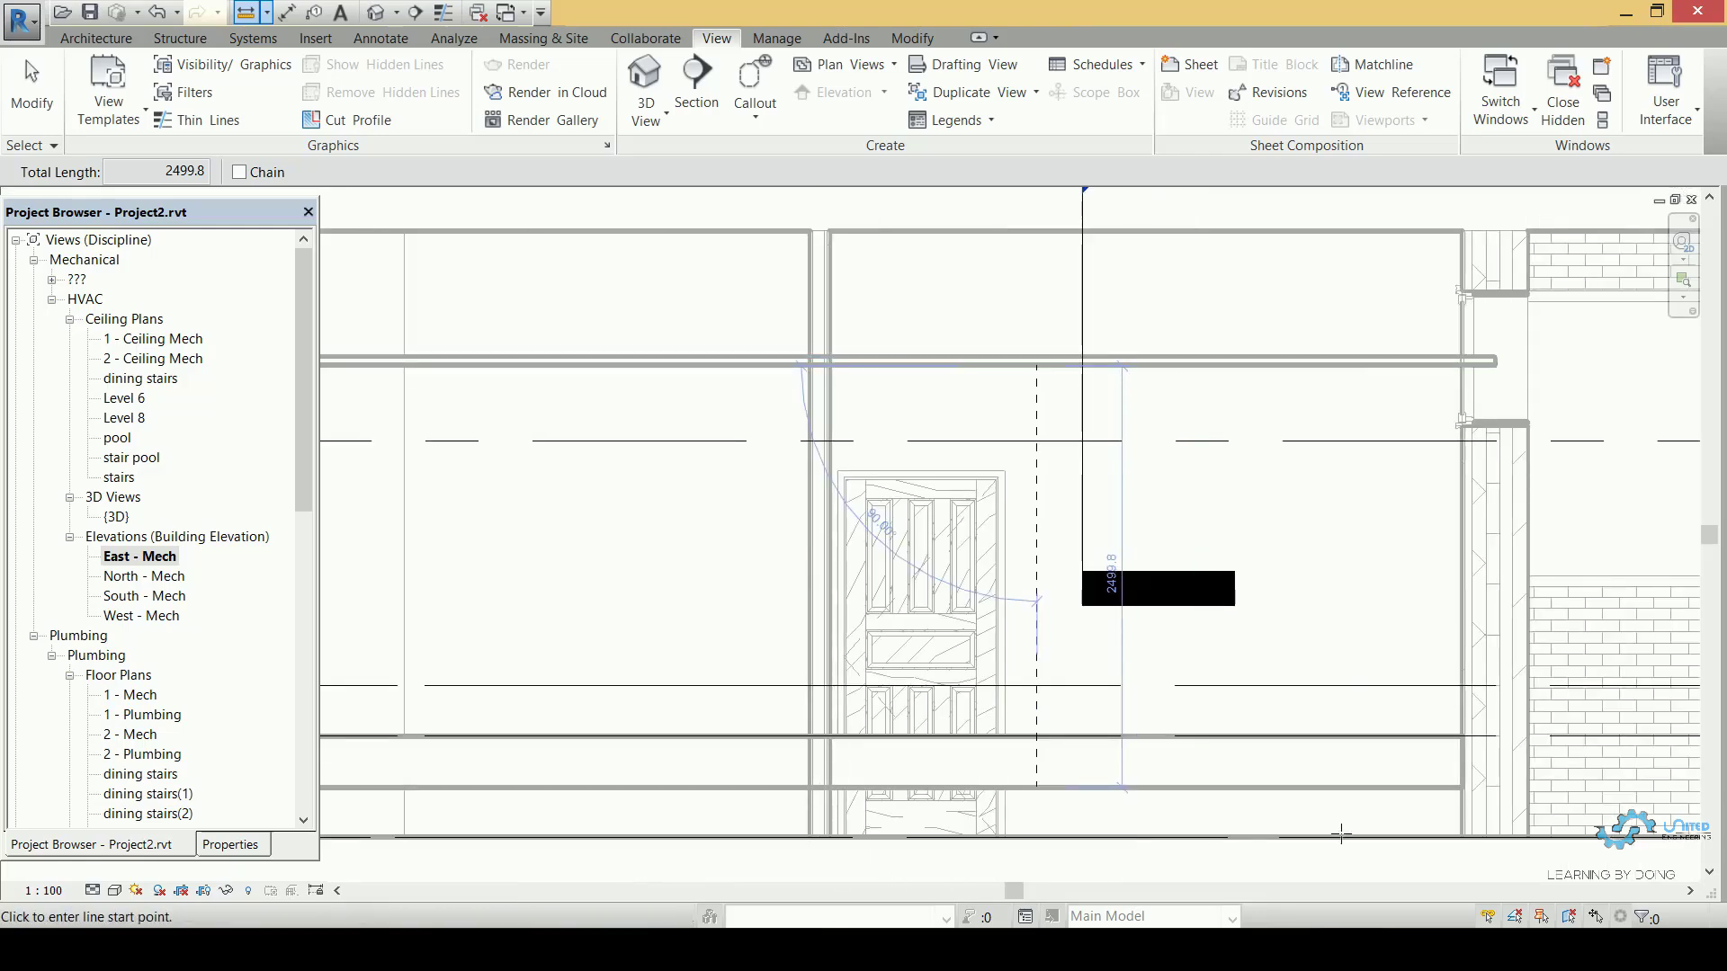
middle_click_drag(1306, 225, 1283, 342)
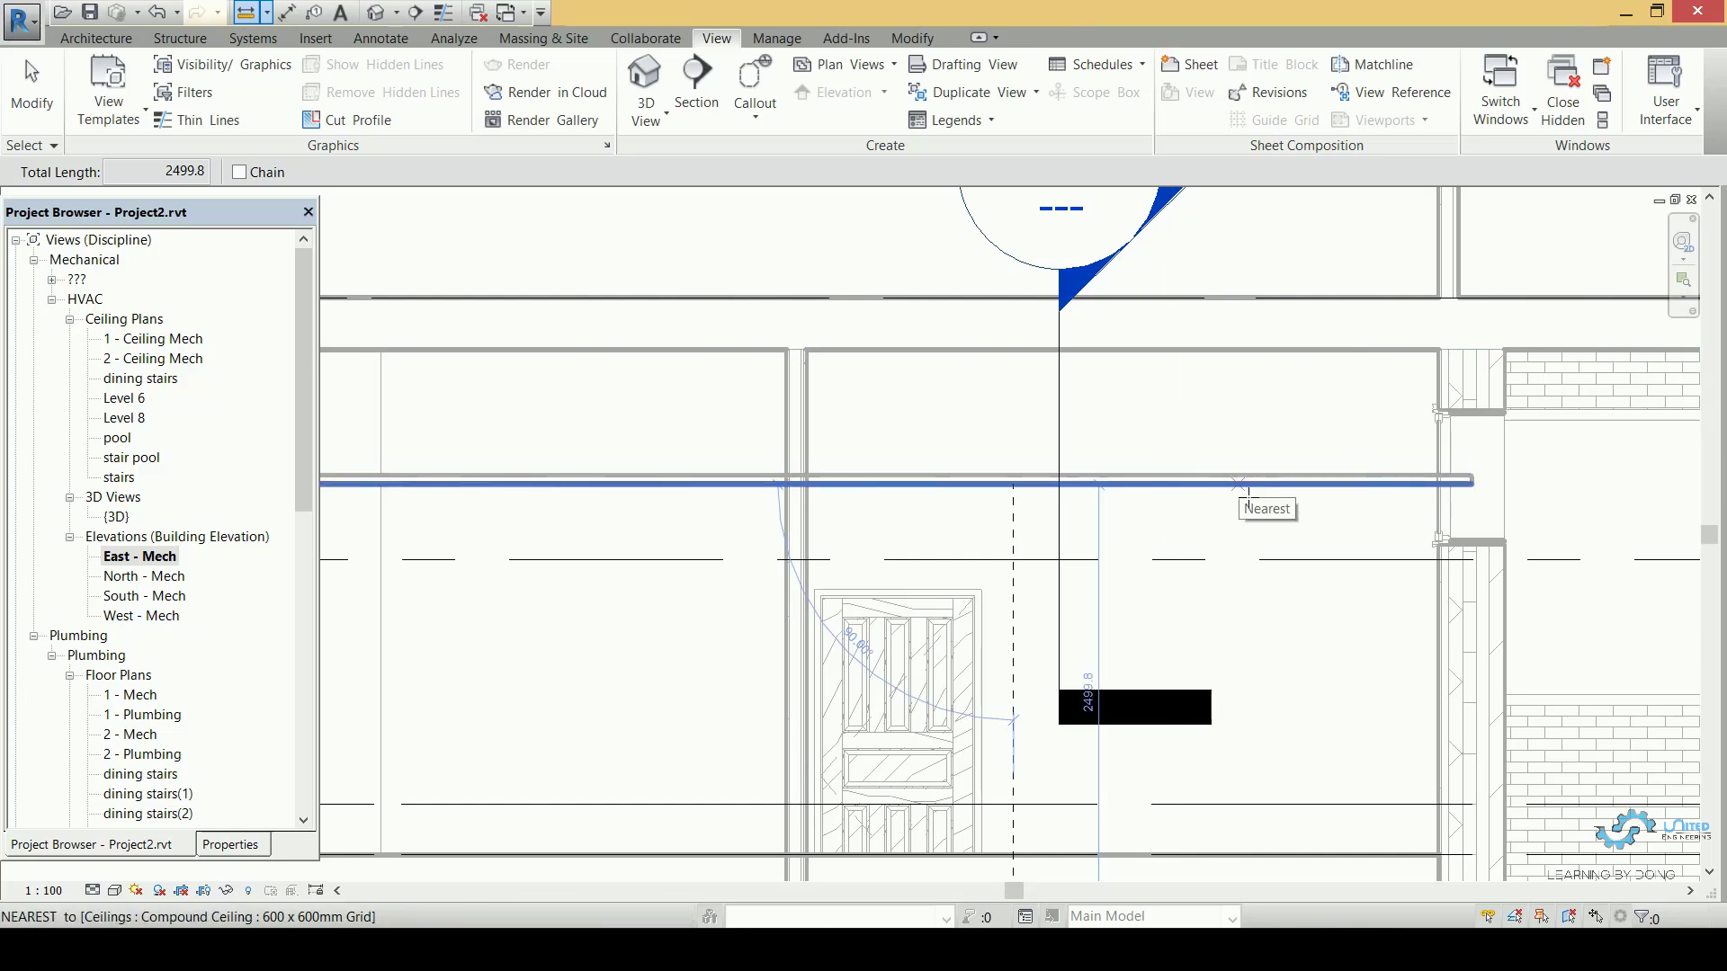
Try displaying the East - Mech elevation with thin lines and restore the normal line weights.
left_click(444, 12)
key("d")
key("i")
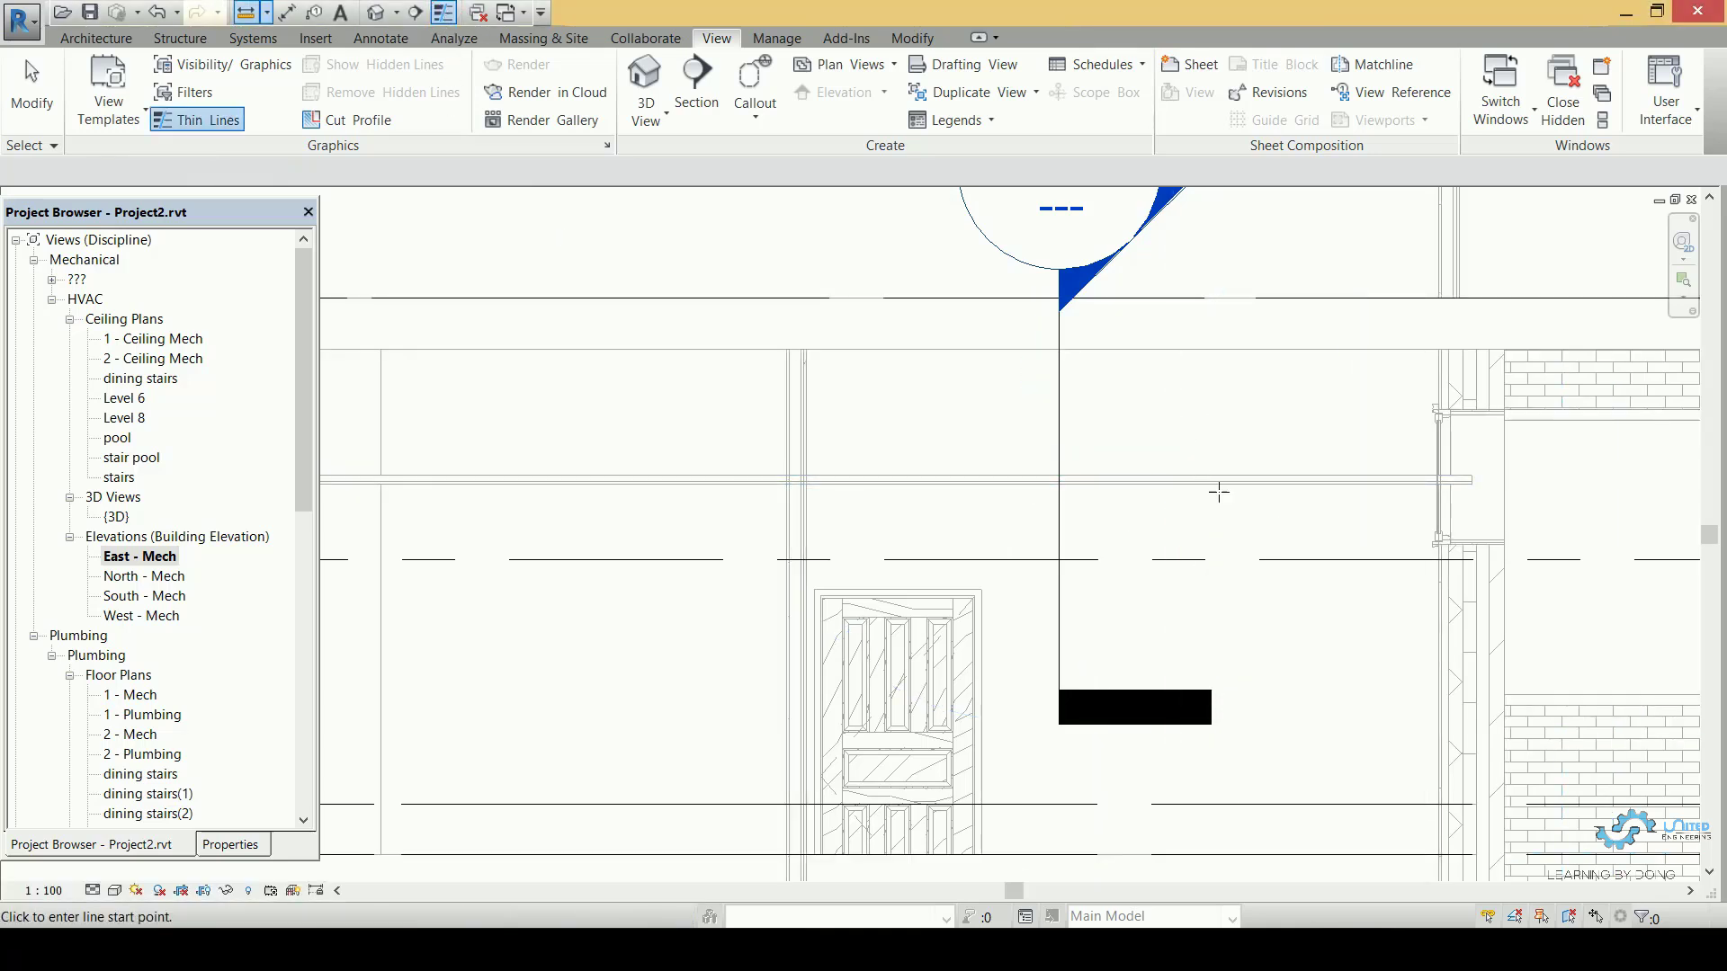
left_click(440, 14)
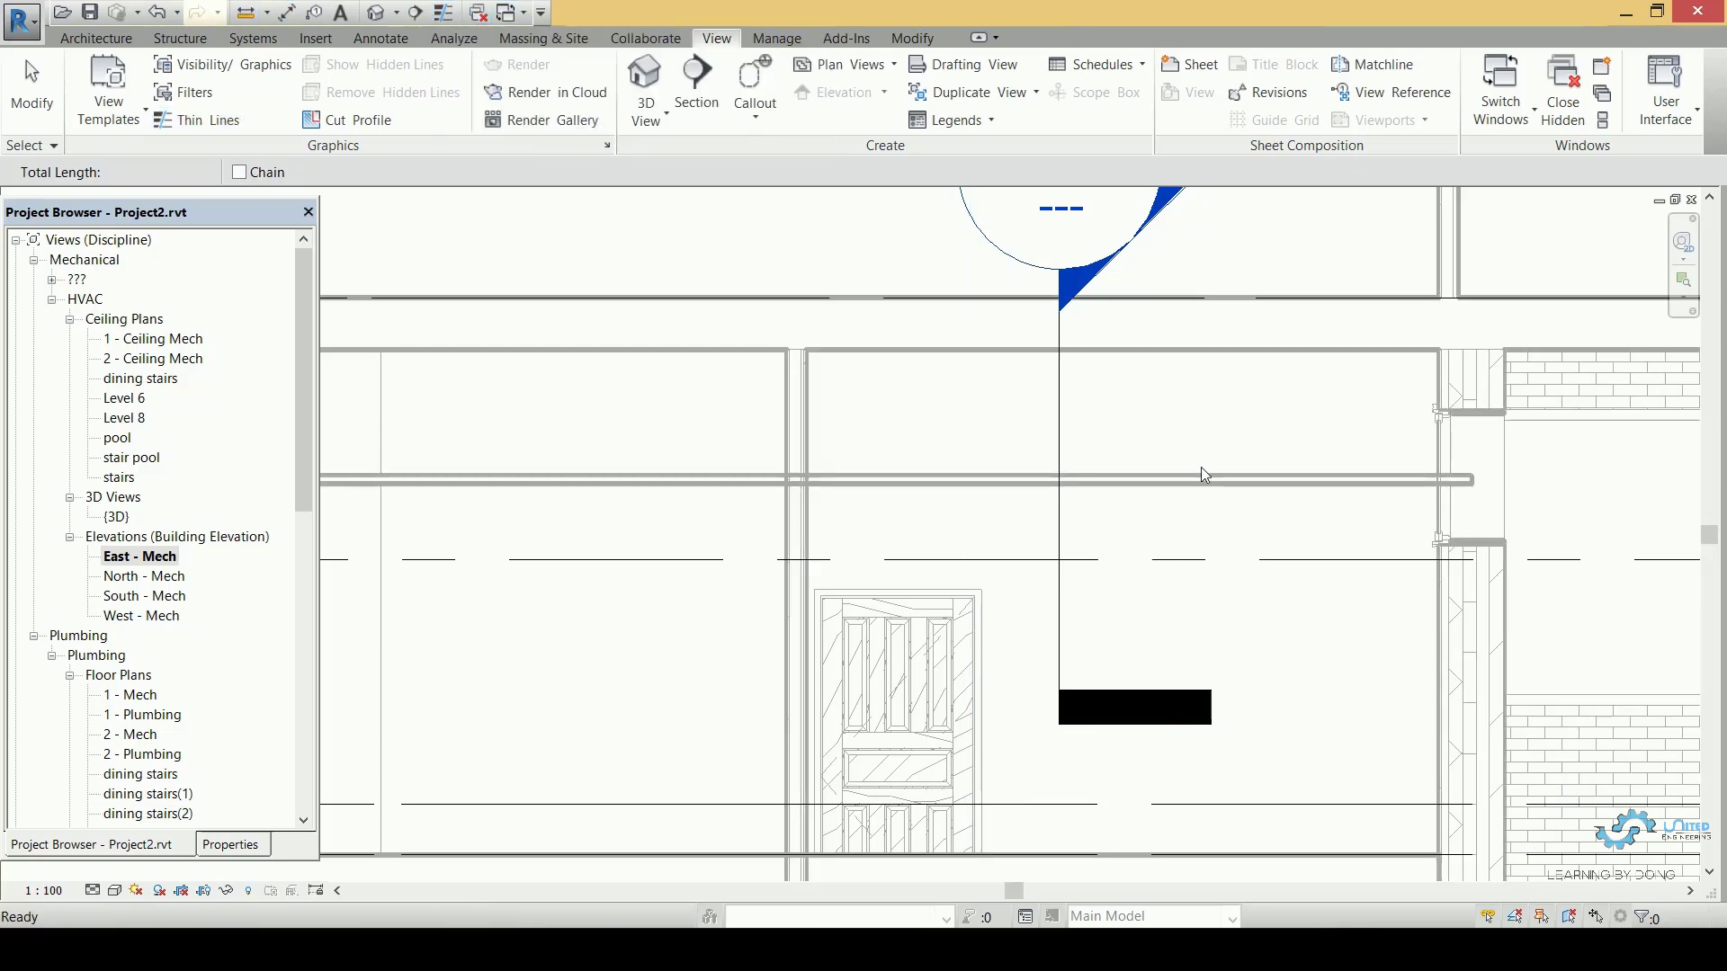
left_click(245, 11)
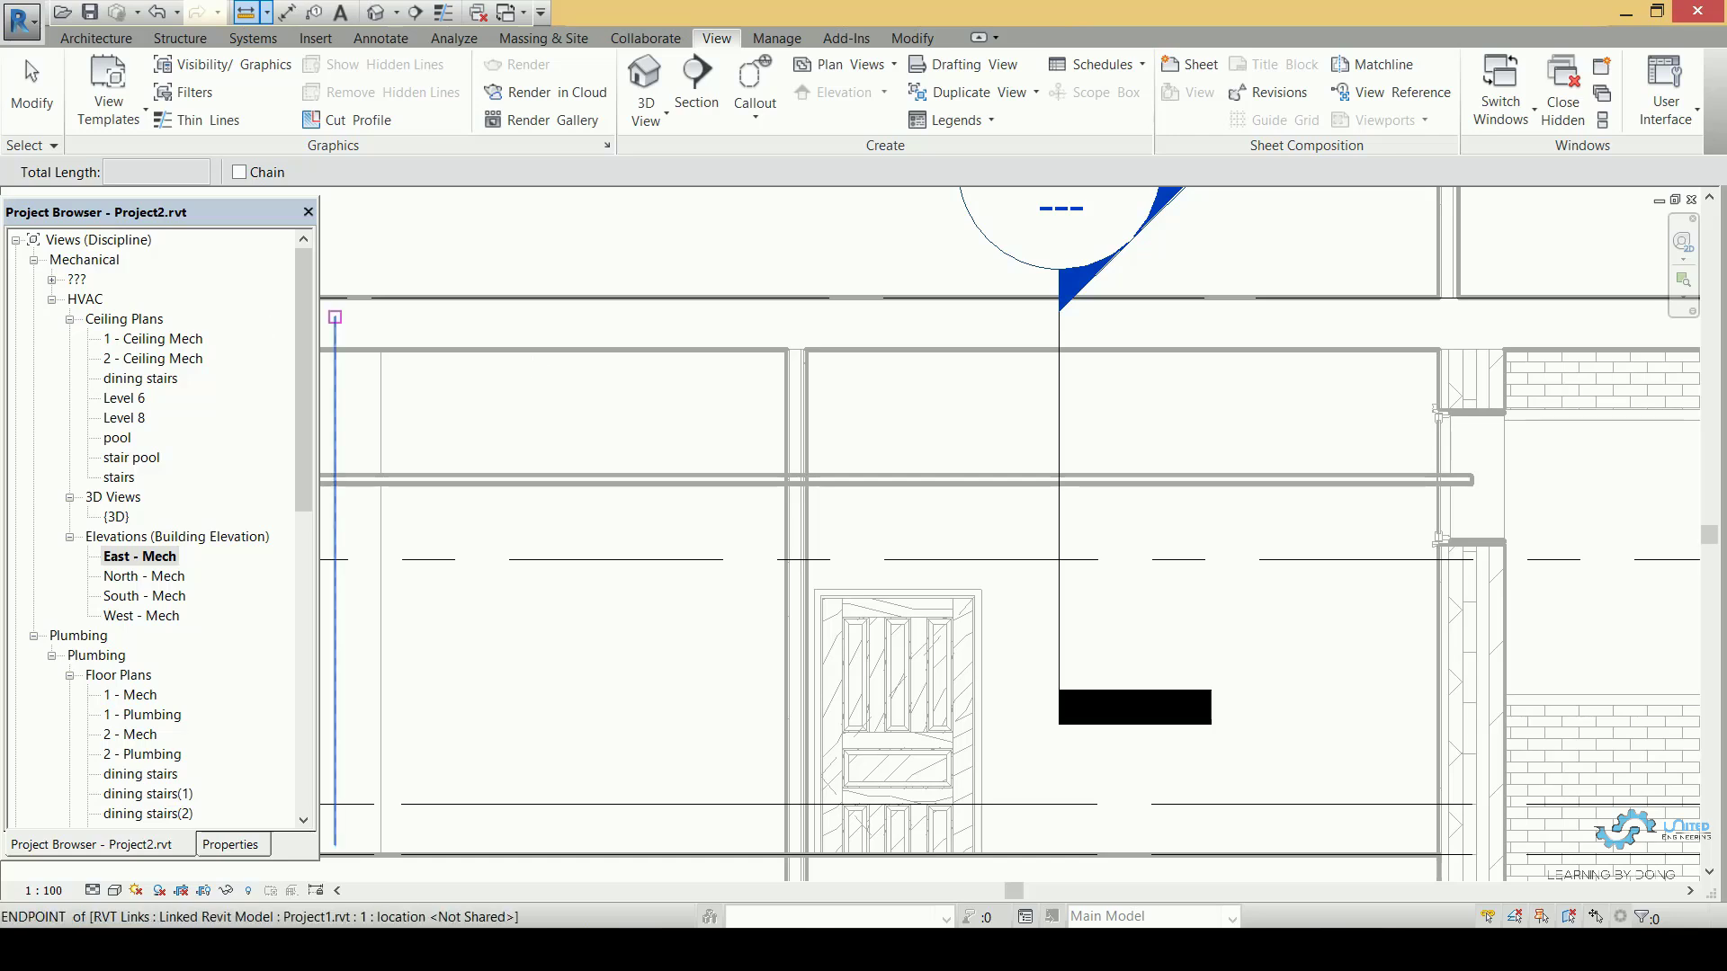
Open the 1 - Ceiling Mech plan and delete the Section 1 line together with its view.
double_click(178, 342)
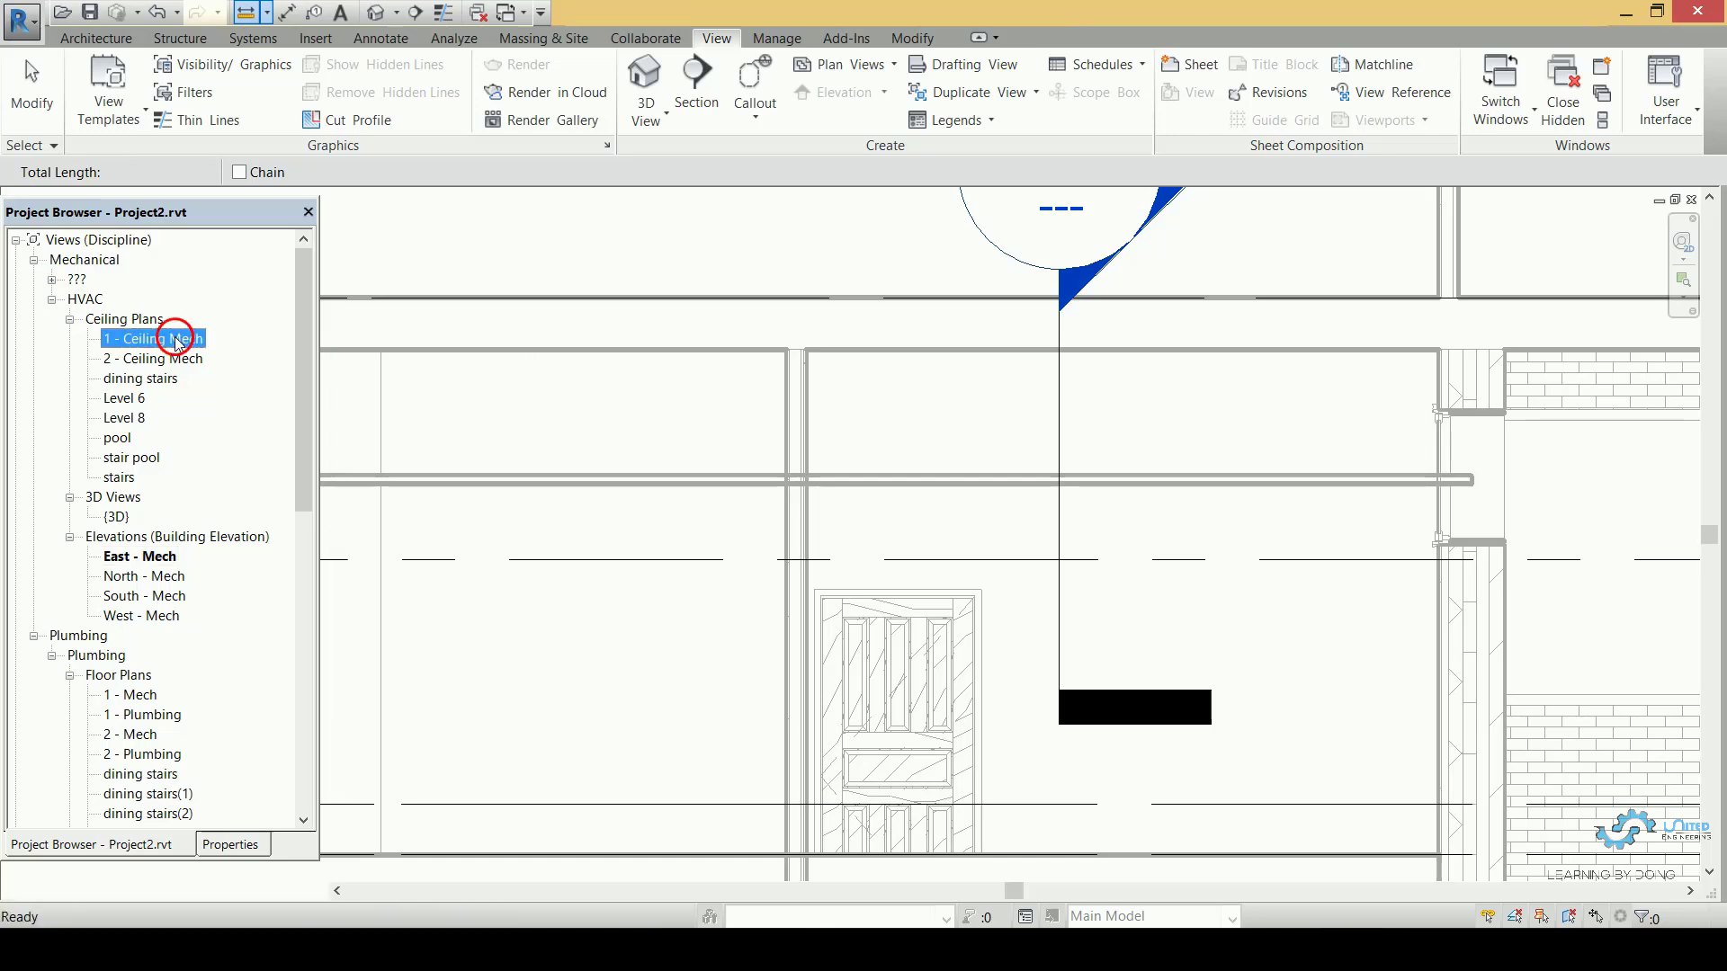
key("z")
key("f")
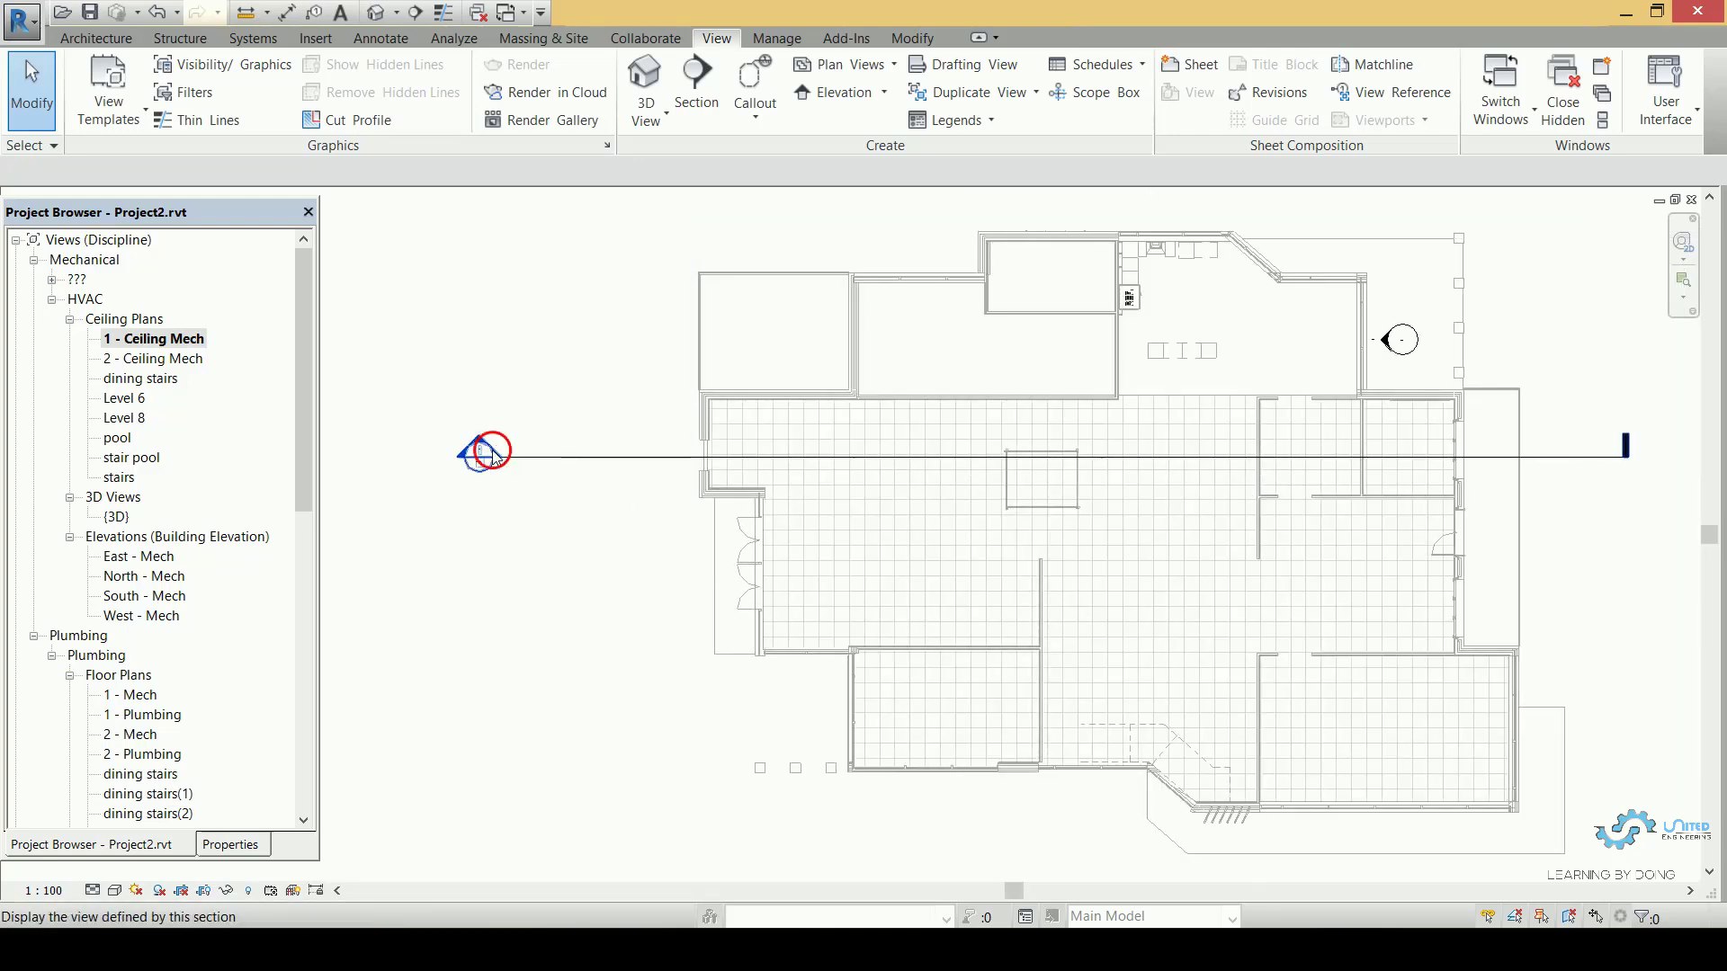
scroll(1612, 468, "up", 1)
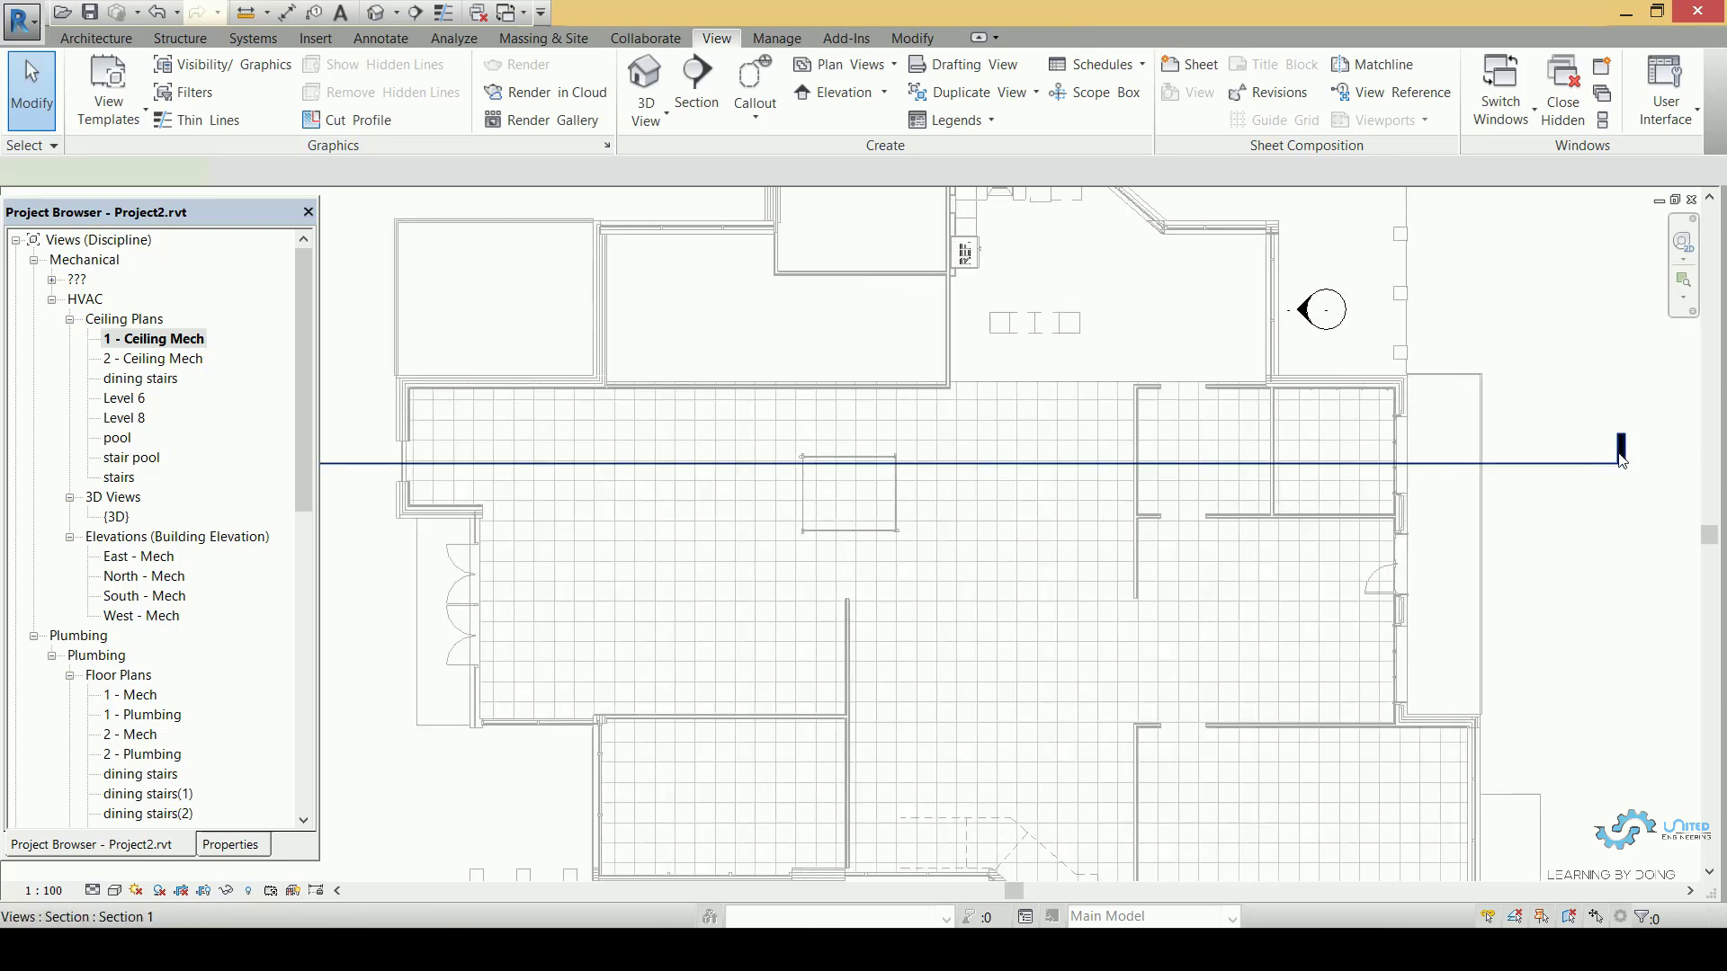
left_click(1612, 466)
key("Delete")
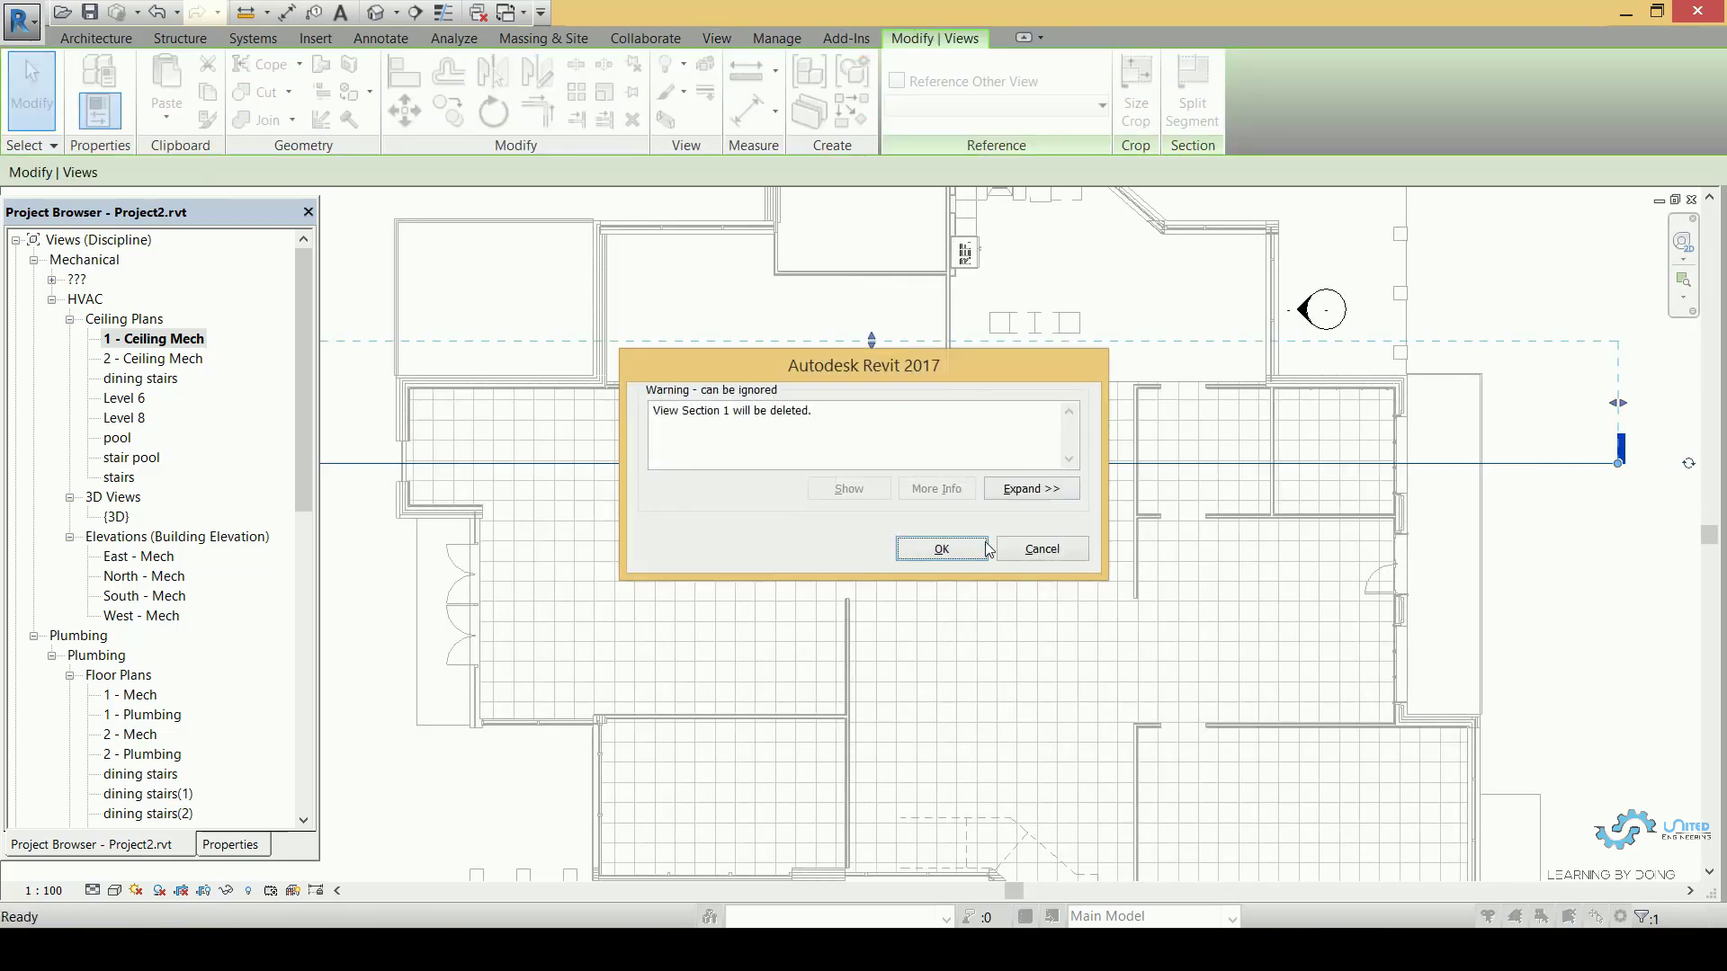
left_click(941, 548)
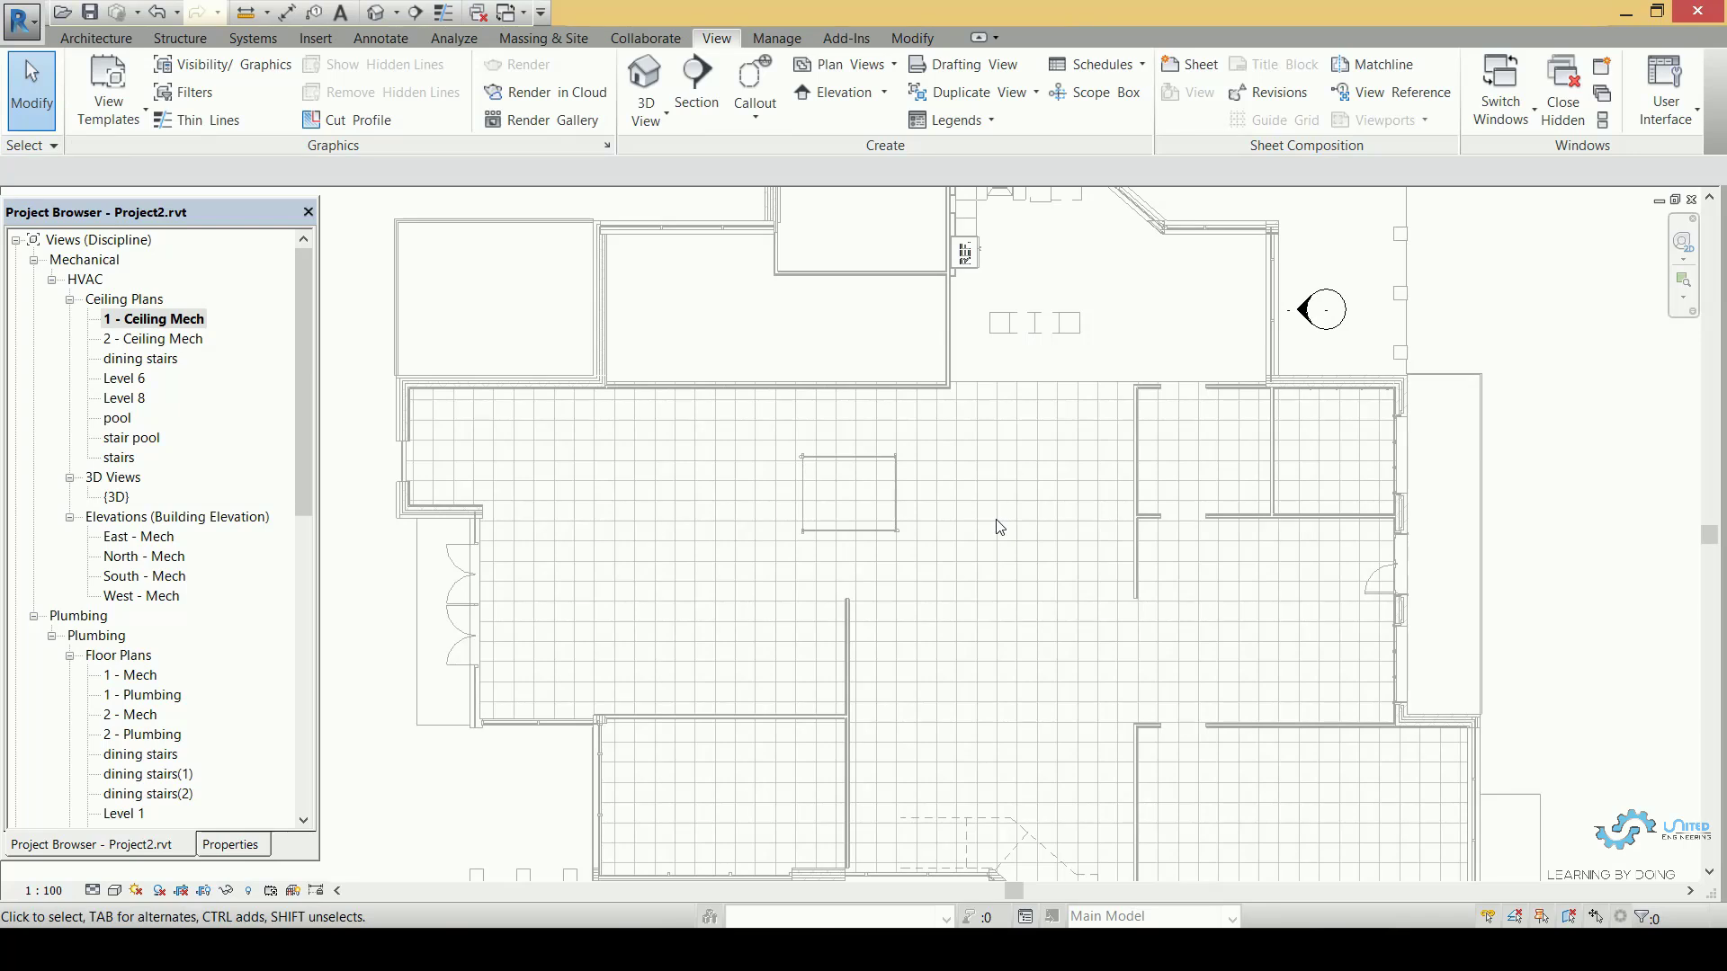
Place a supply diffuser air terminal on a ceiling grid intersection between the rectangular opening and the small rooms.
key("a")
key("t")
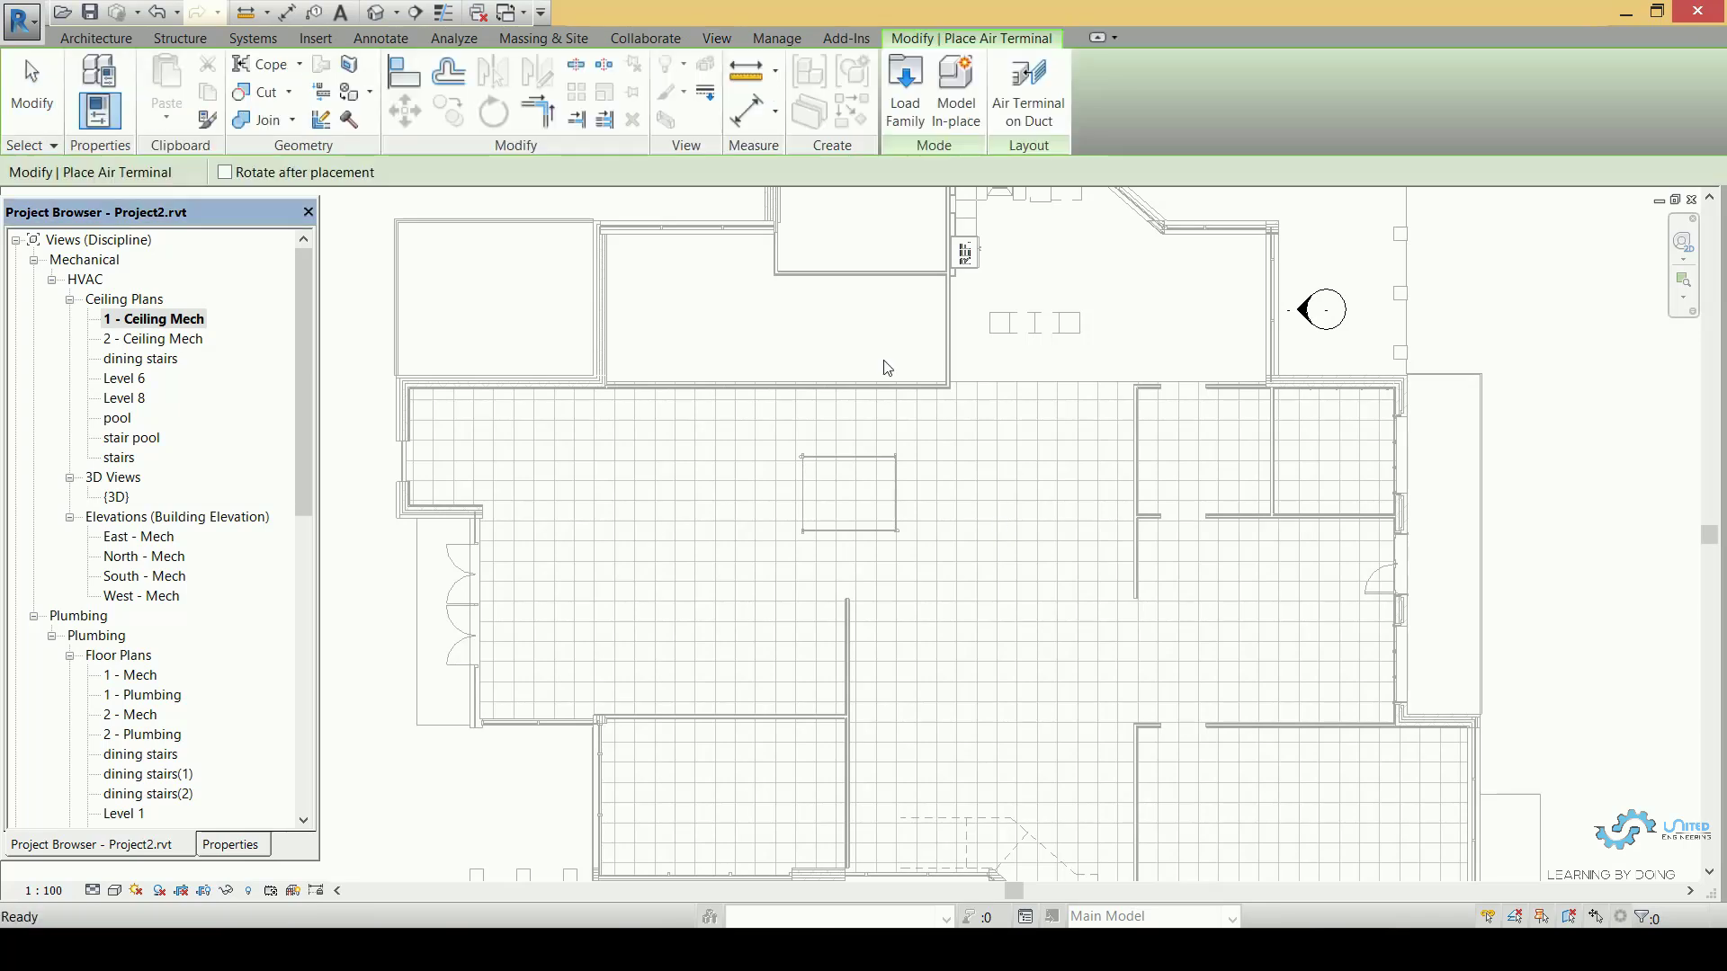
left_click(252, 37)
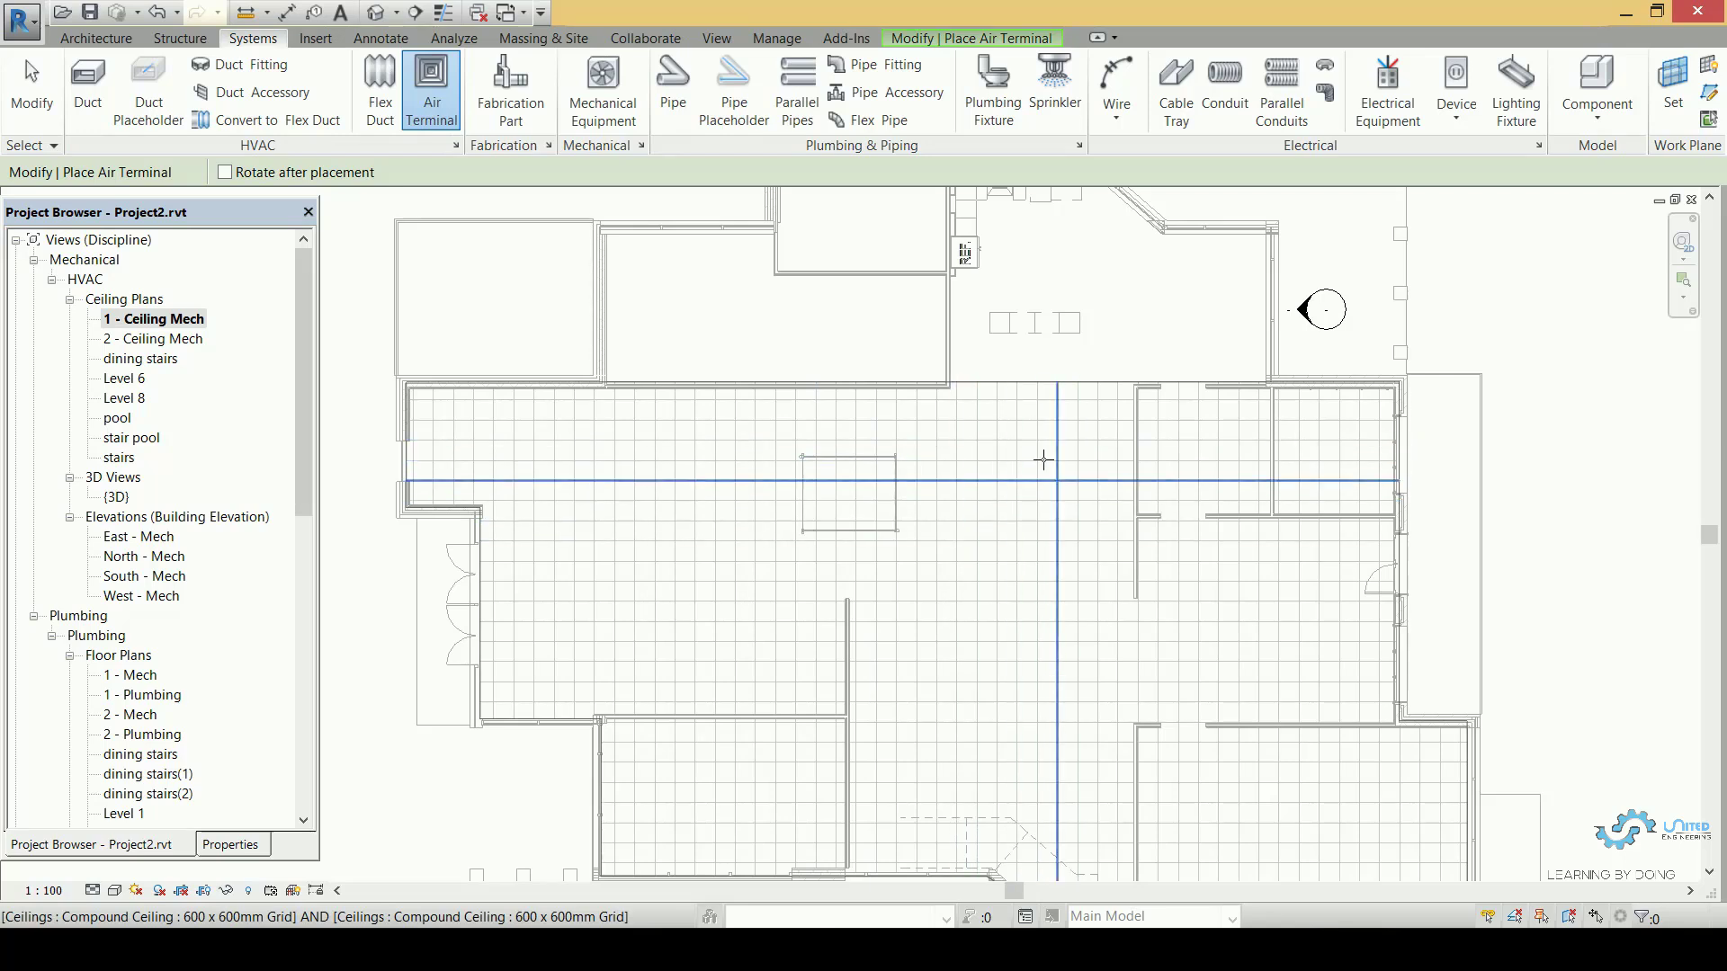
scroll(1048, 490, "up", 1)
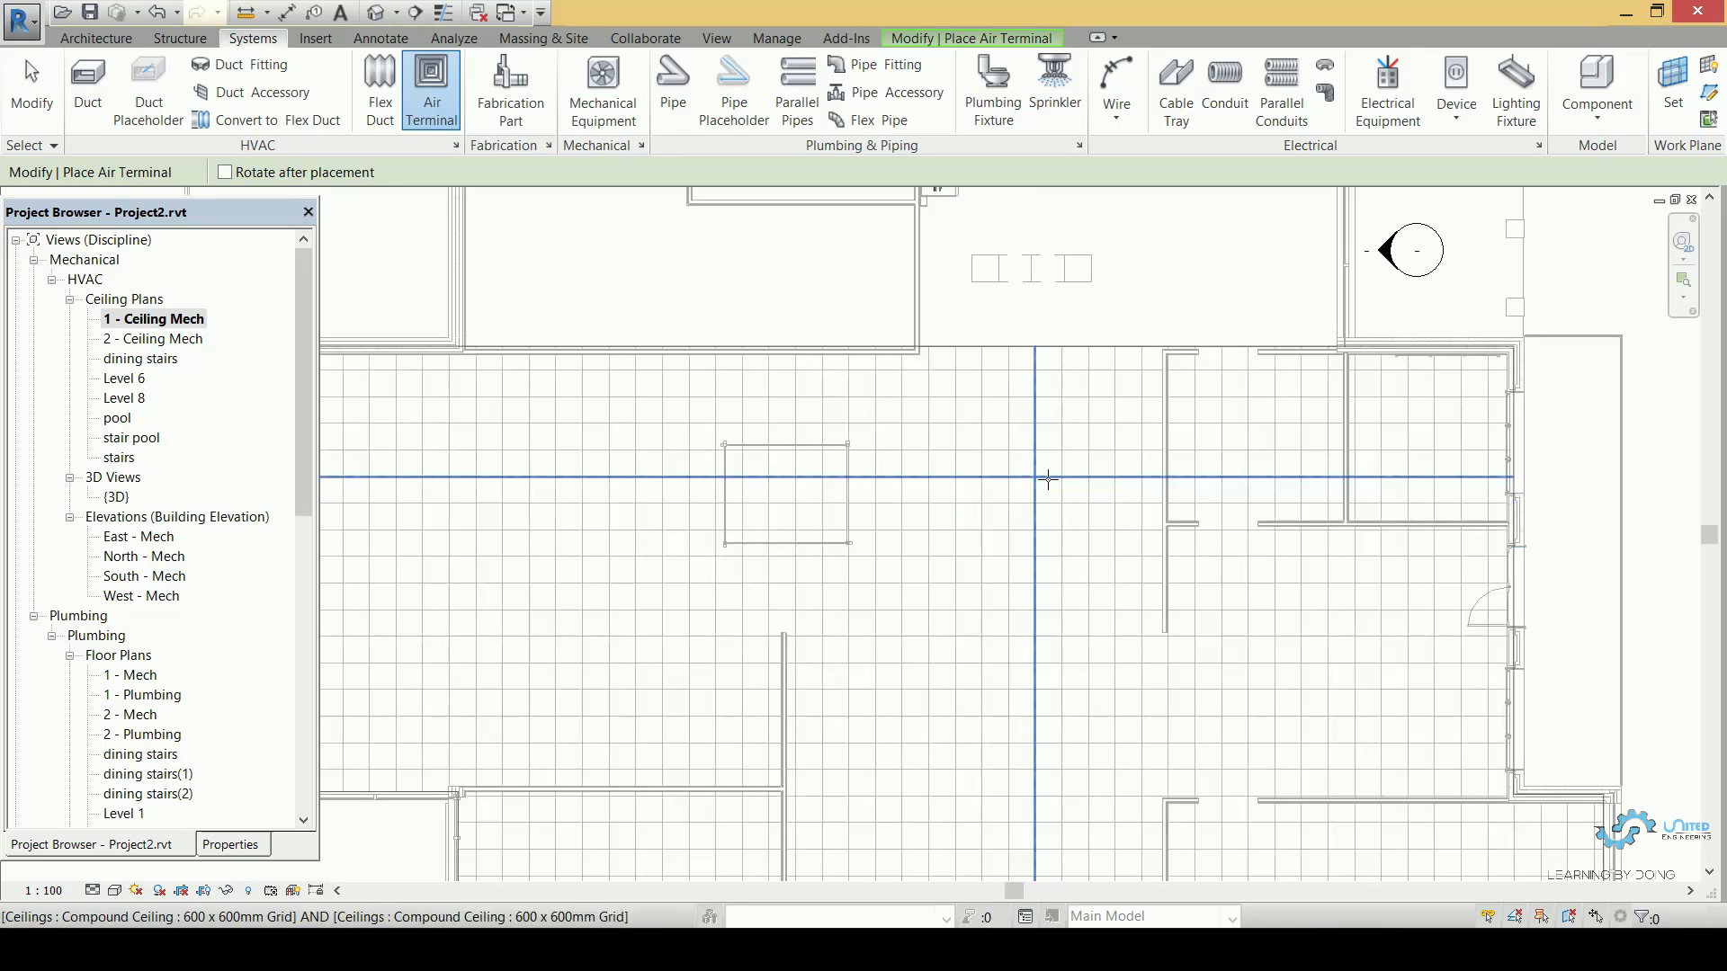
left_click(1045, 479)
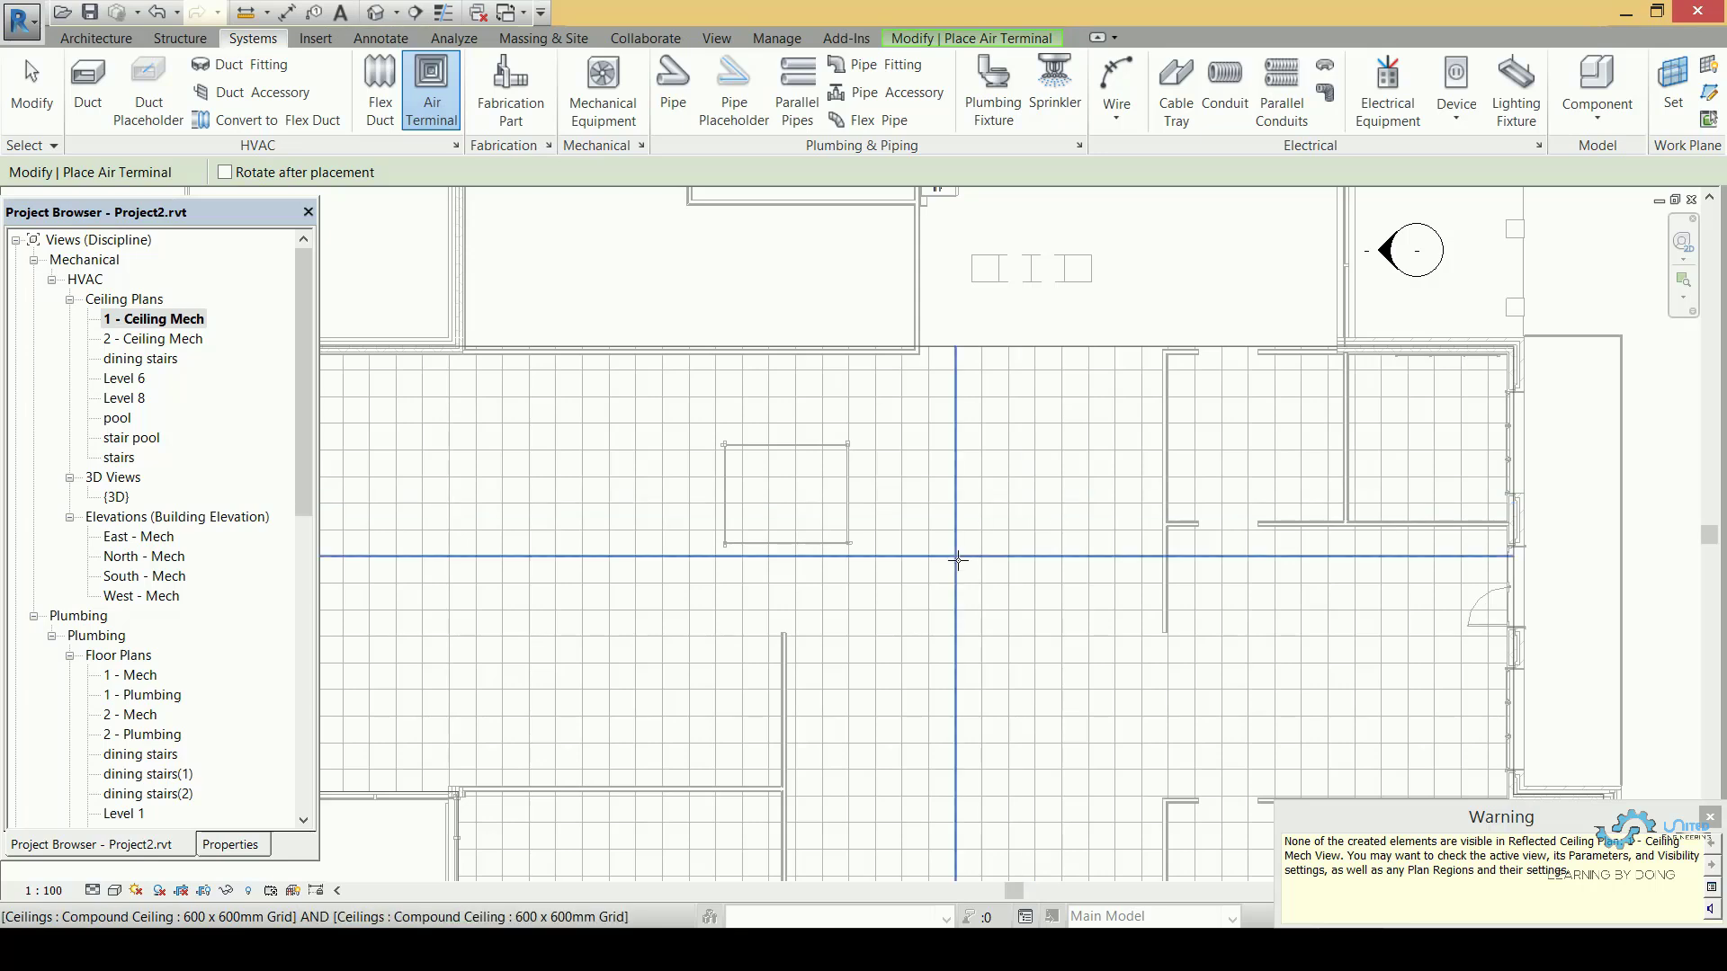
Set the new air terminal's offset to 2900 and place an M_Supply Diffuser 600 x 600 Face 300 x 300 Connection on the ceiling grid.
left_click(259, 846)
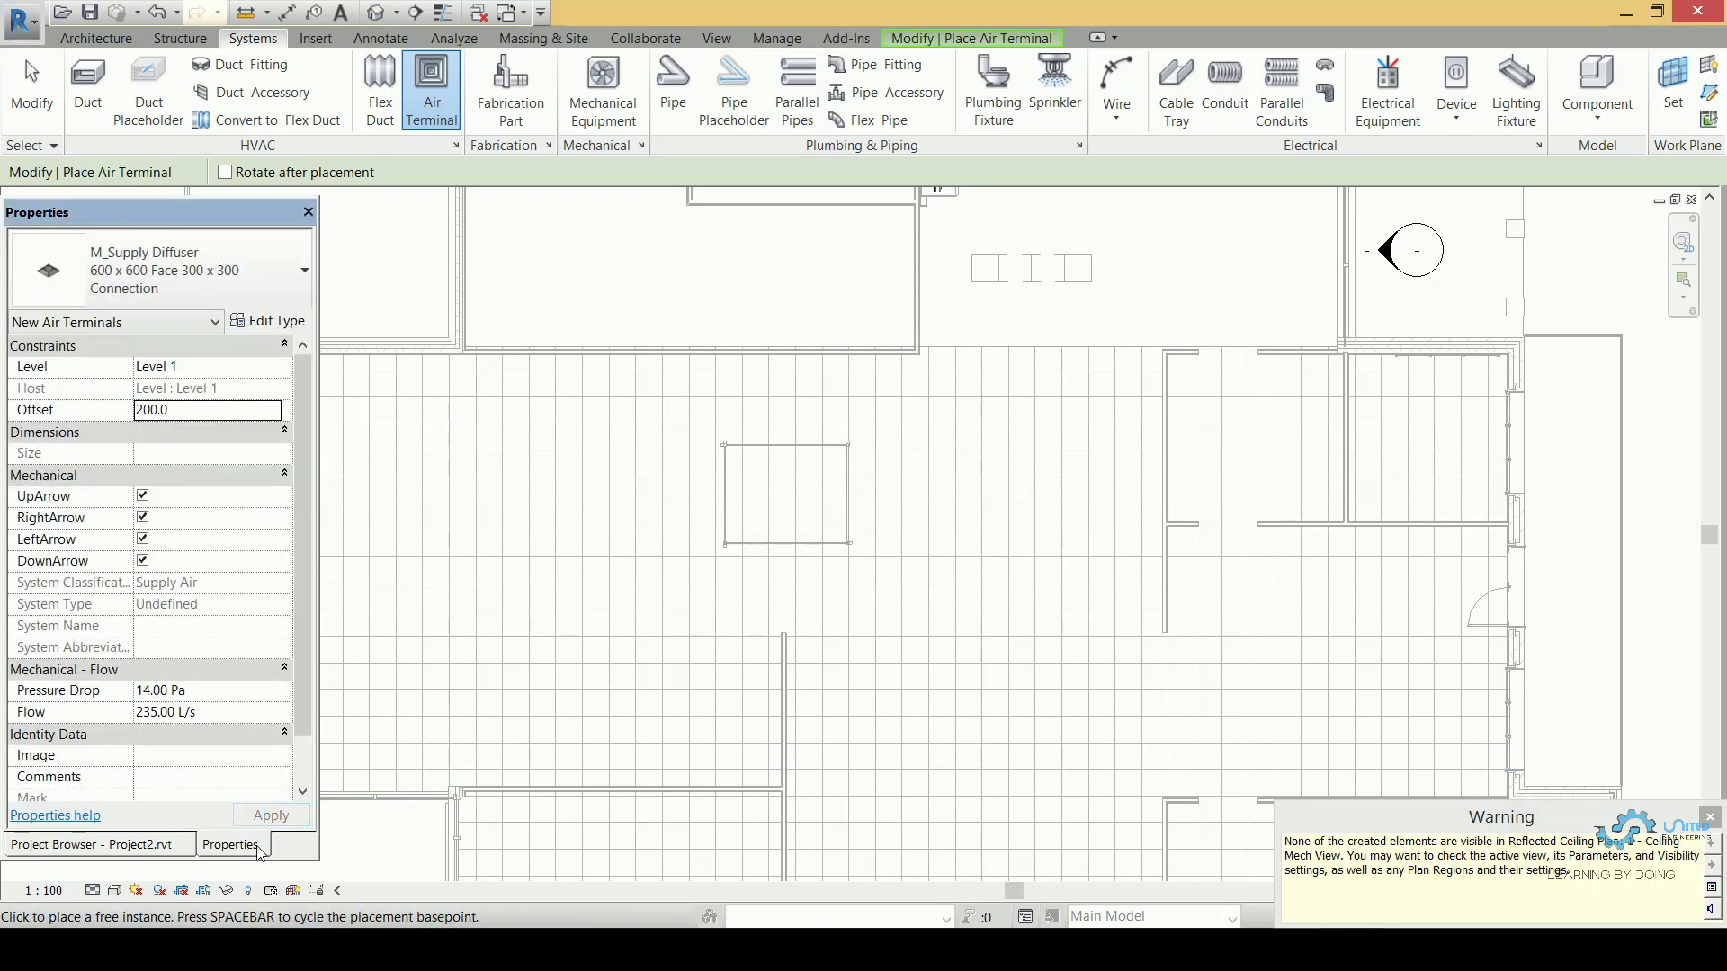
double_click(162, 410)
type("2900")
key("Return")
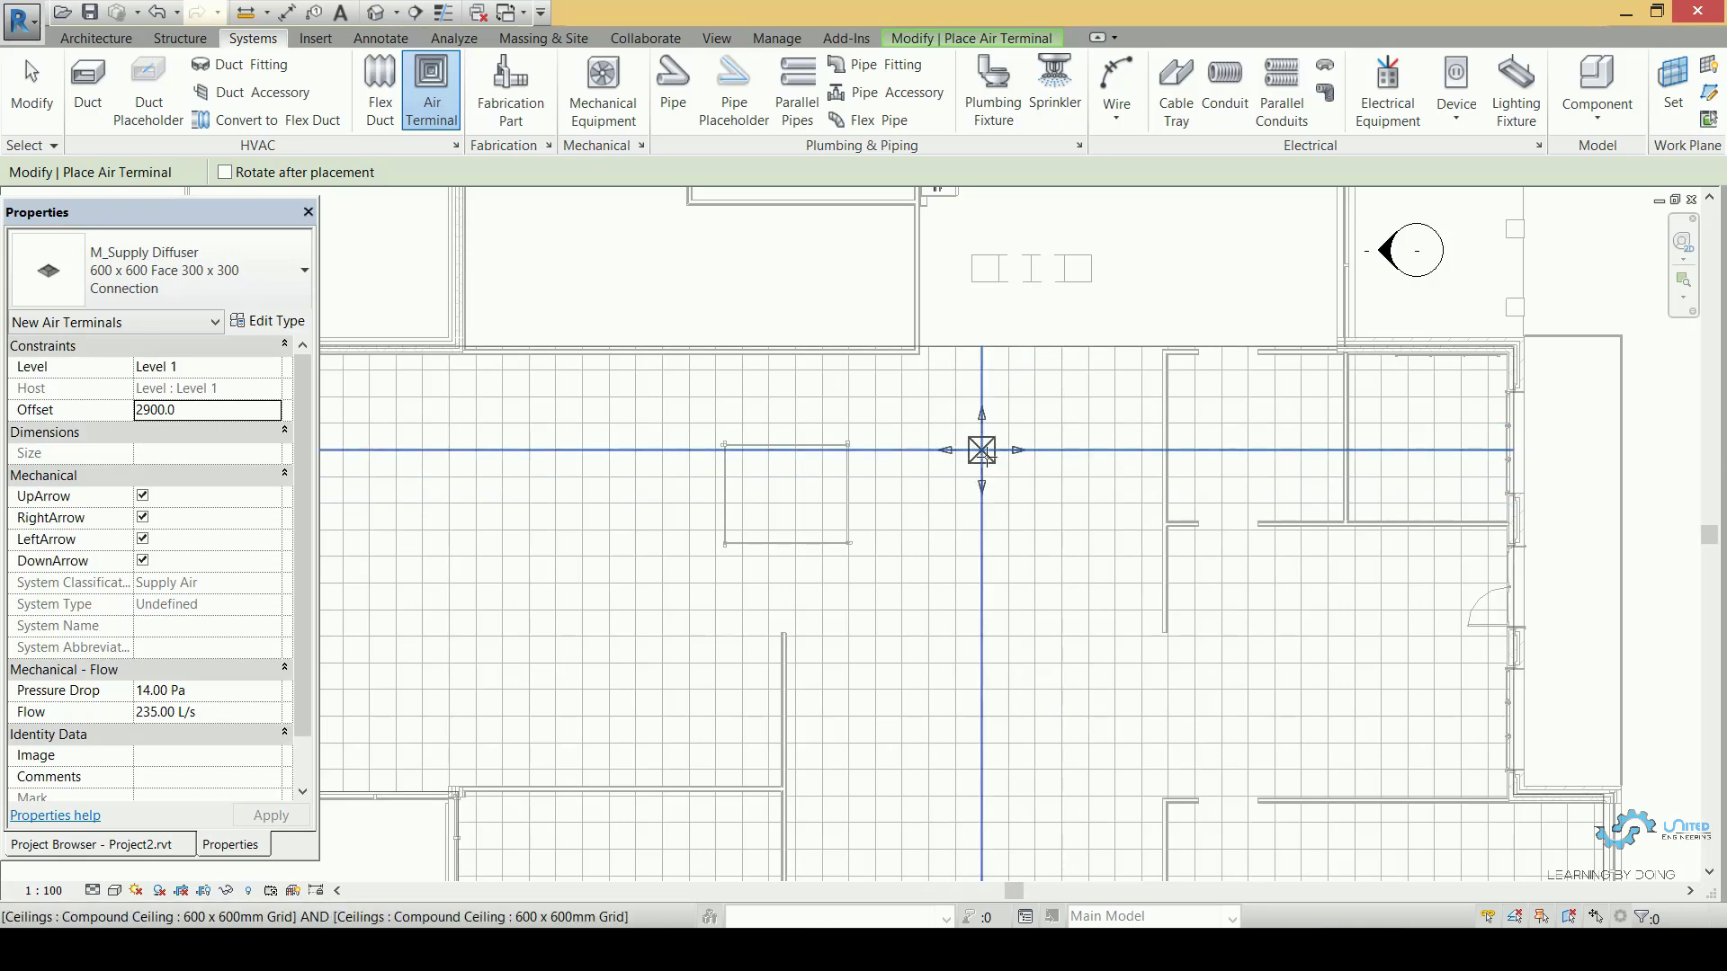
left_click(983, 451)
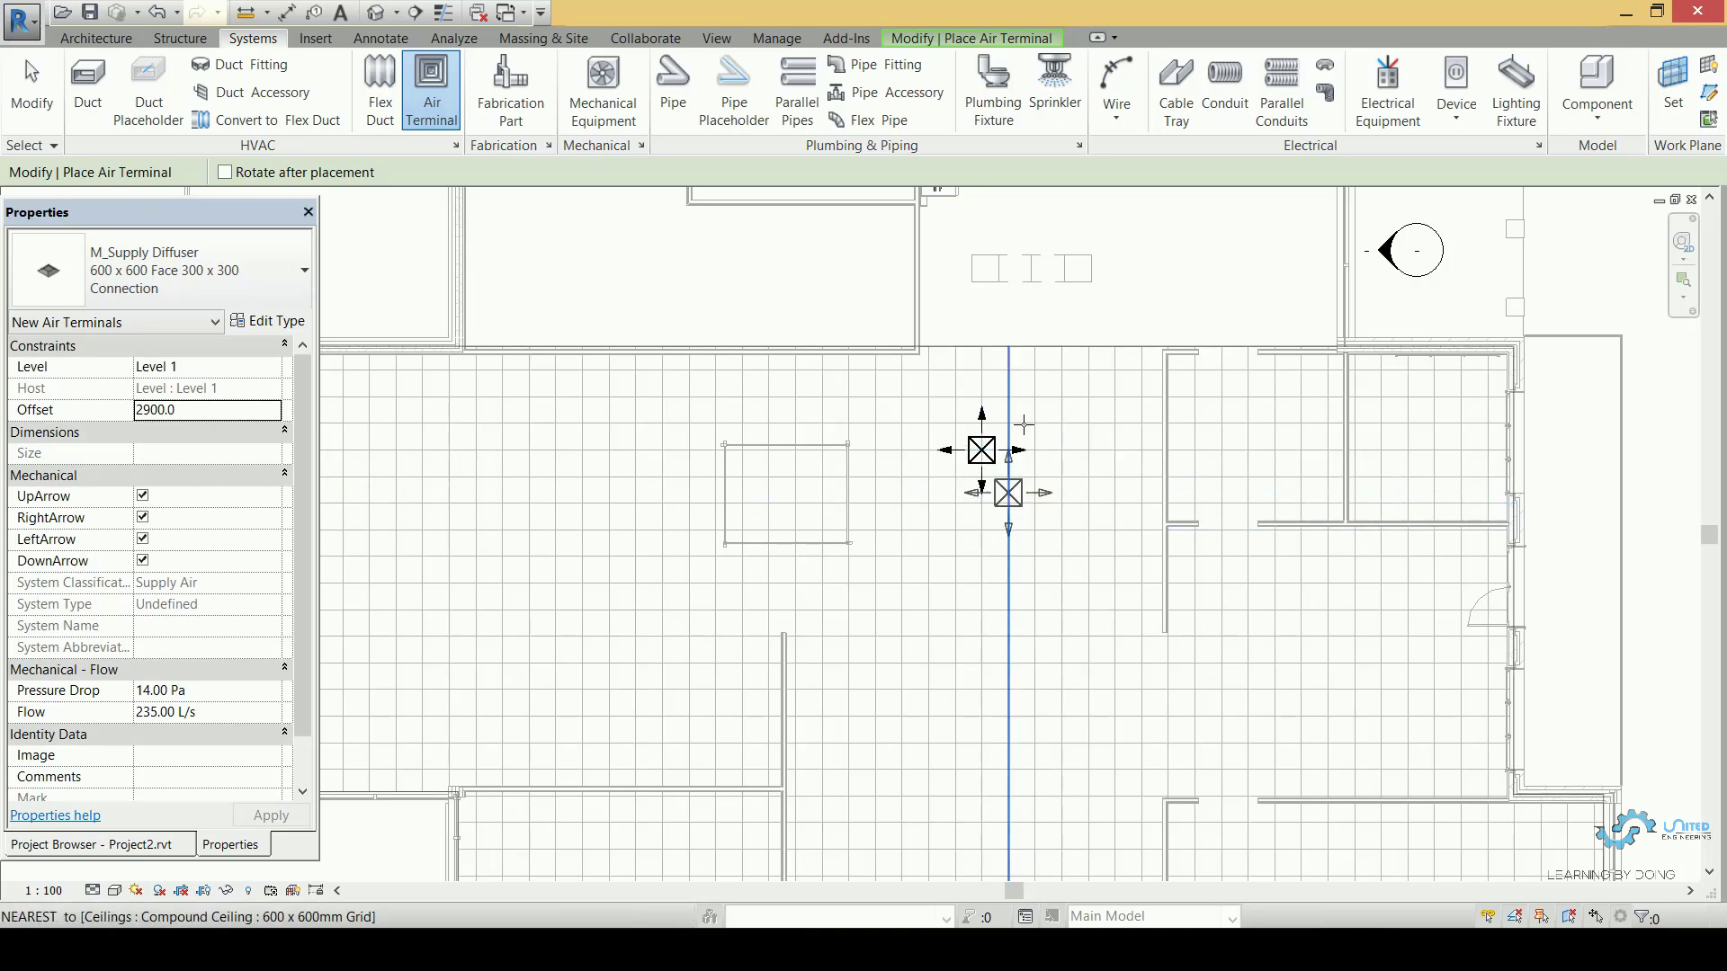
key("Escape")
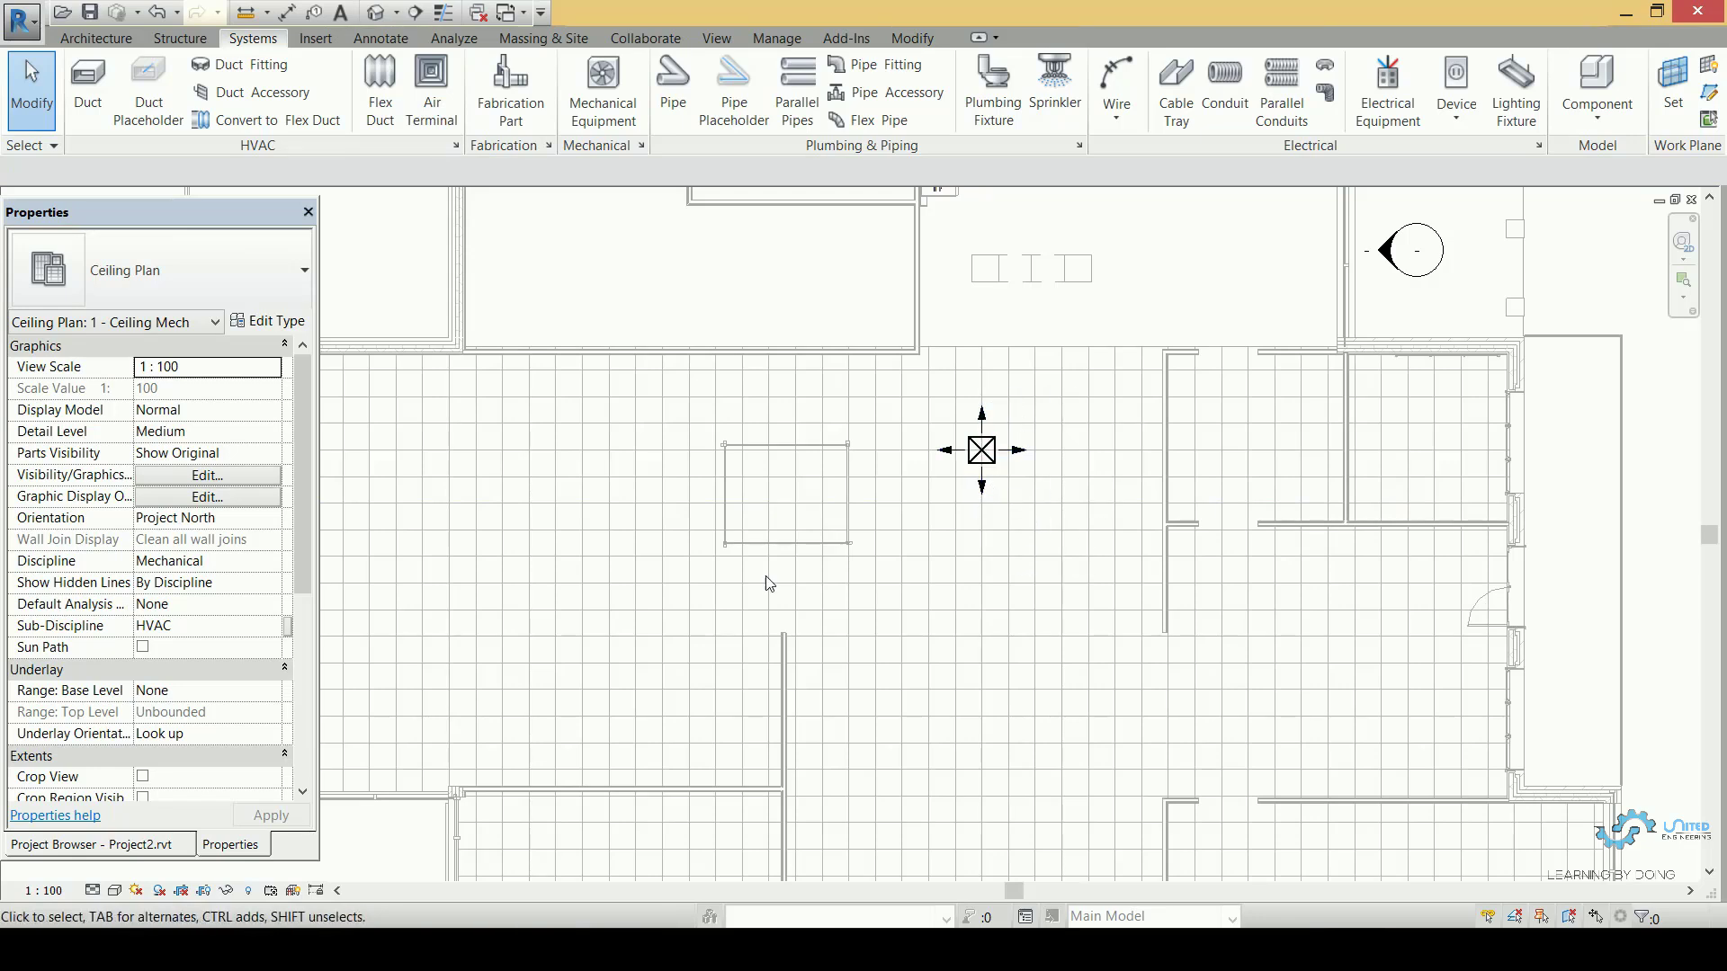
Open the East - Mech elevation and examine the supply diffuser's height relative to the 600 x 600mm Grid ceiling.
left_click(141, 850)
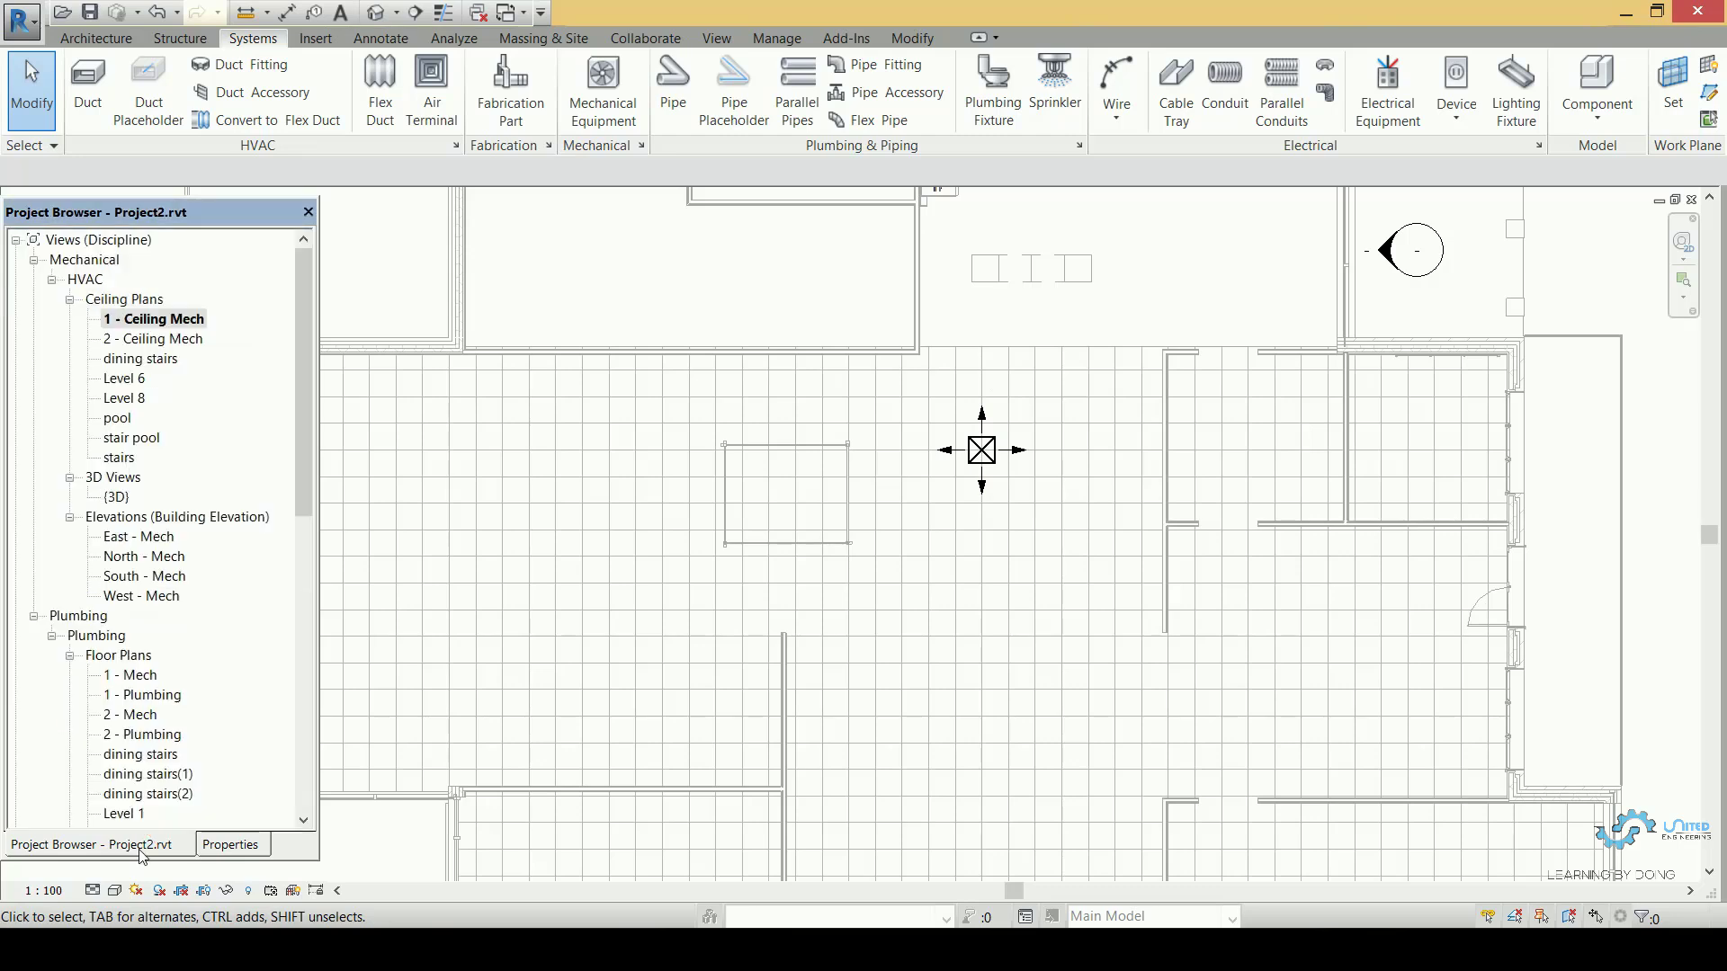
double_click(153, 536)
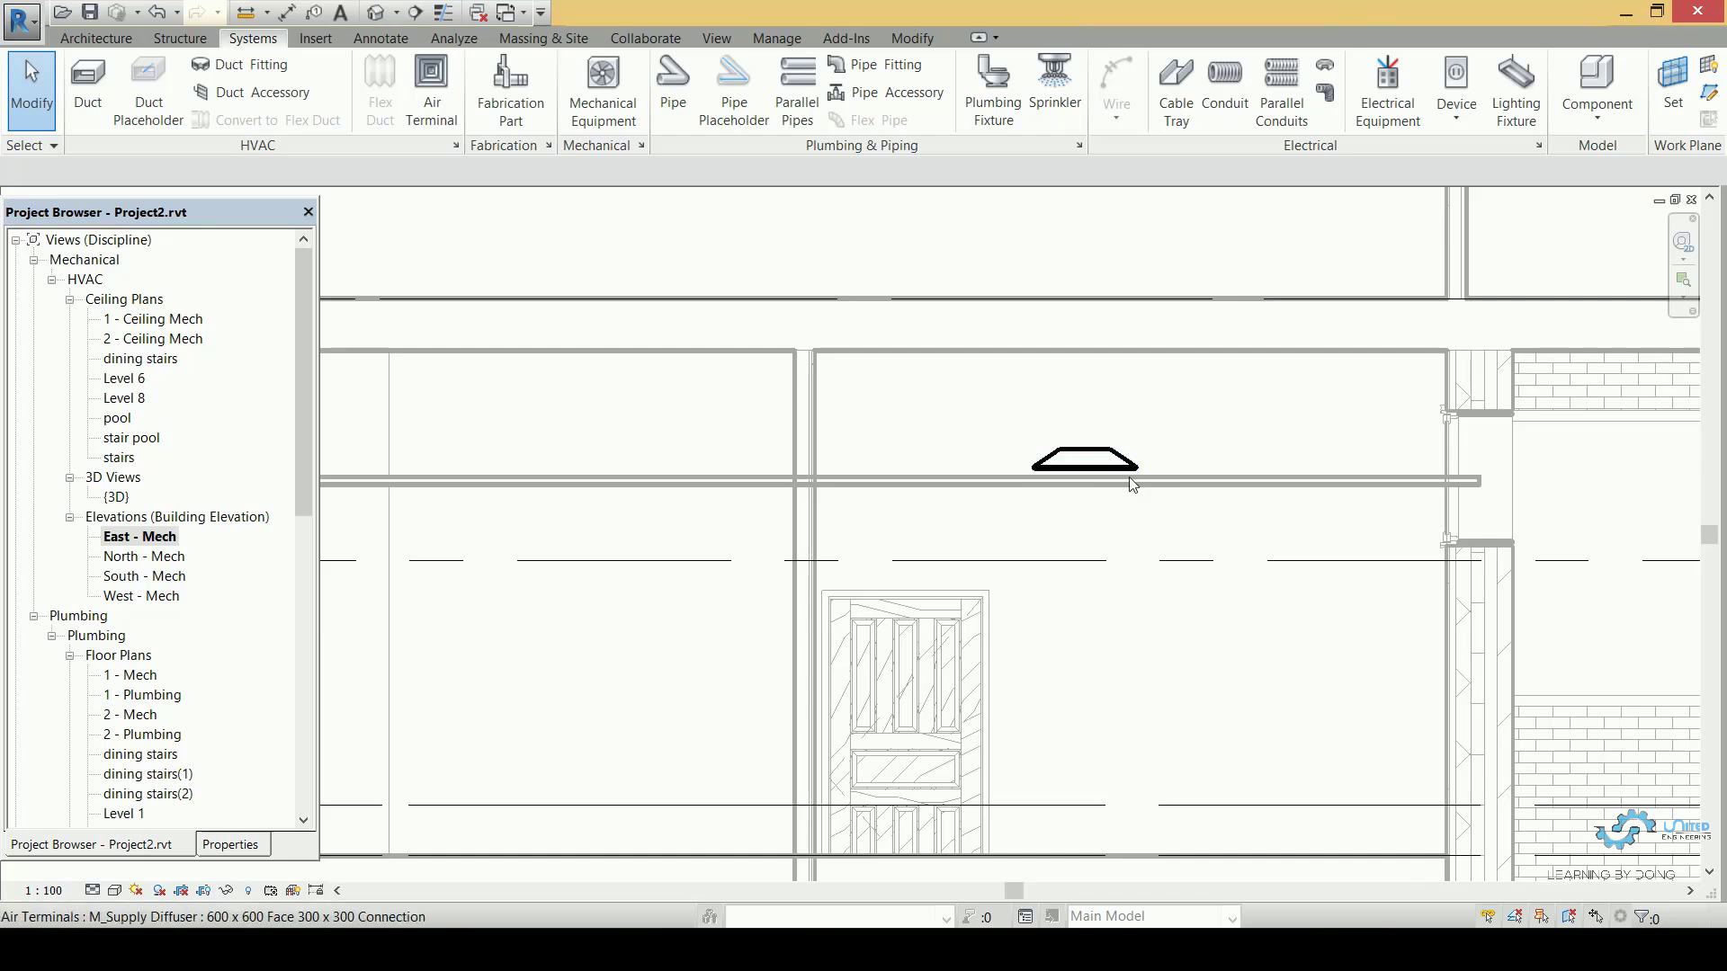
scroll(1110, 486, "up", 3)
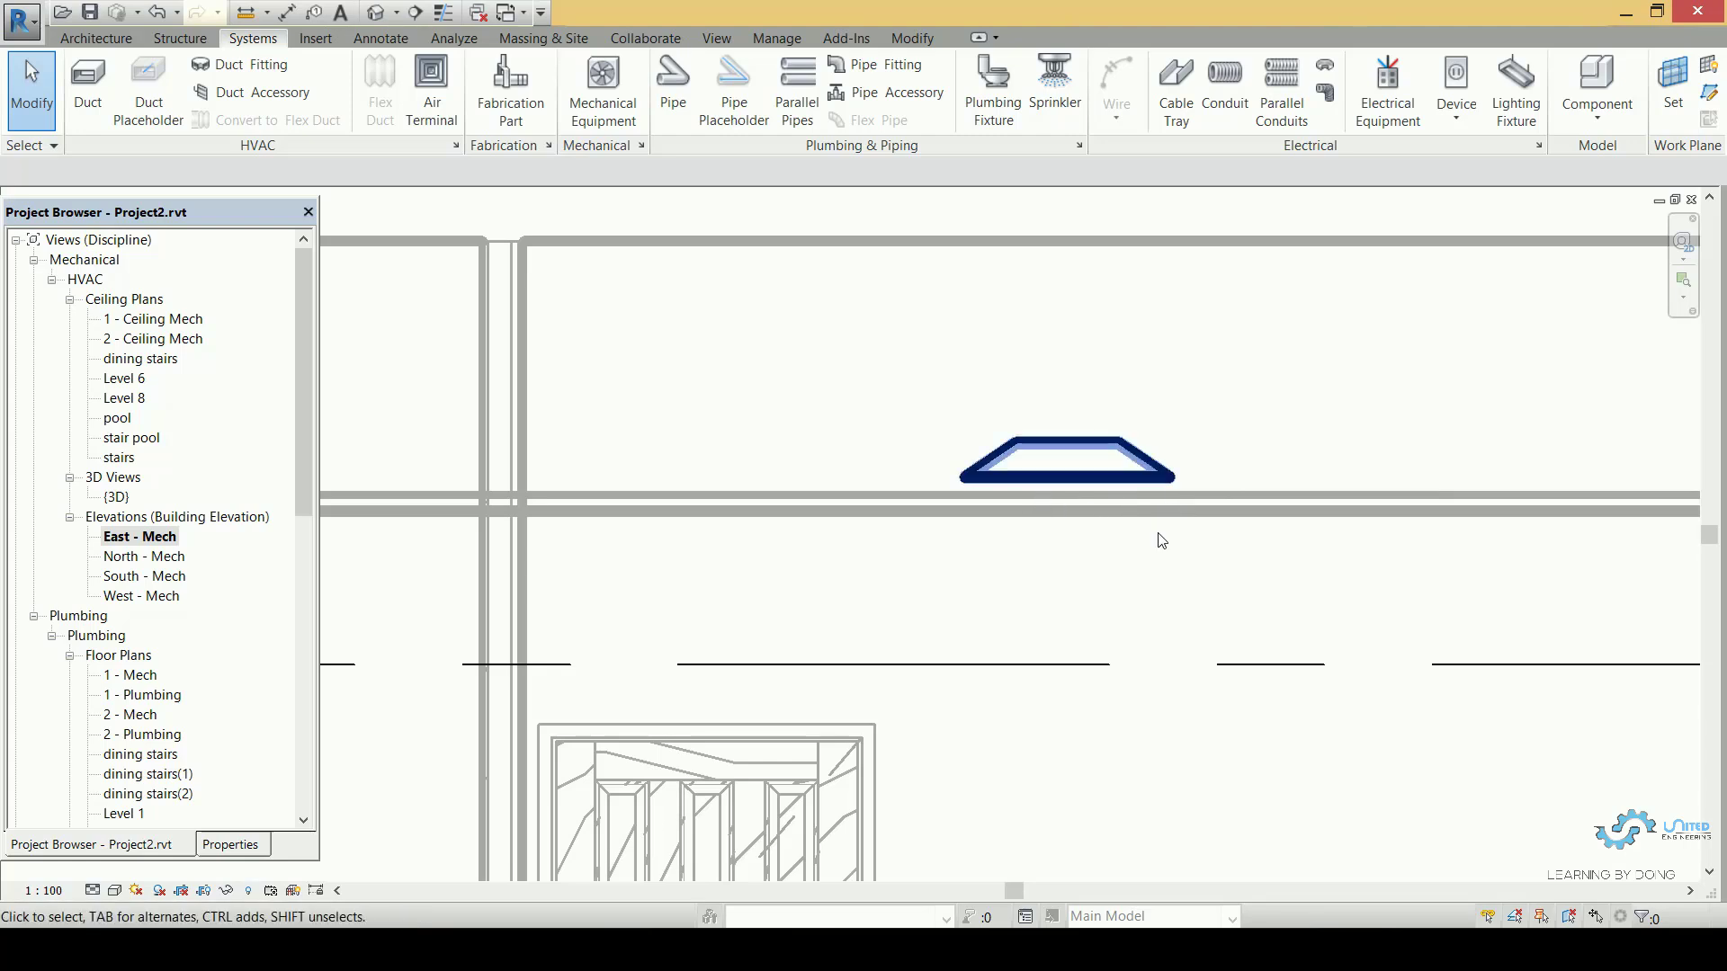
scroll(1179, 519, "up", 1)
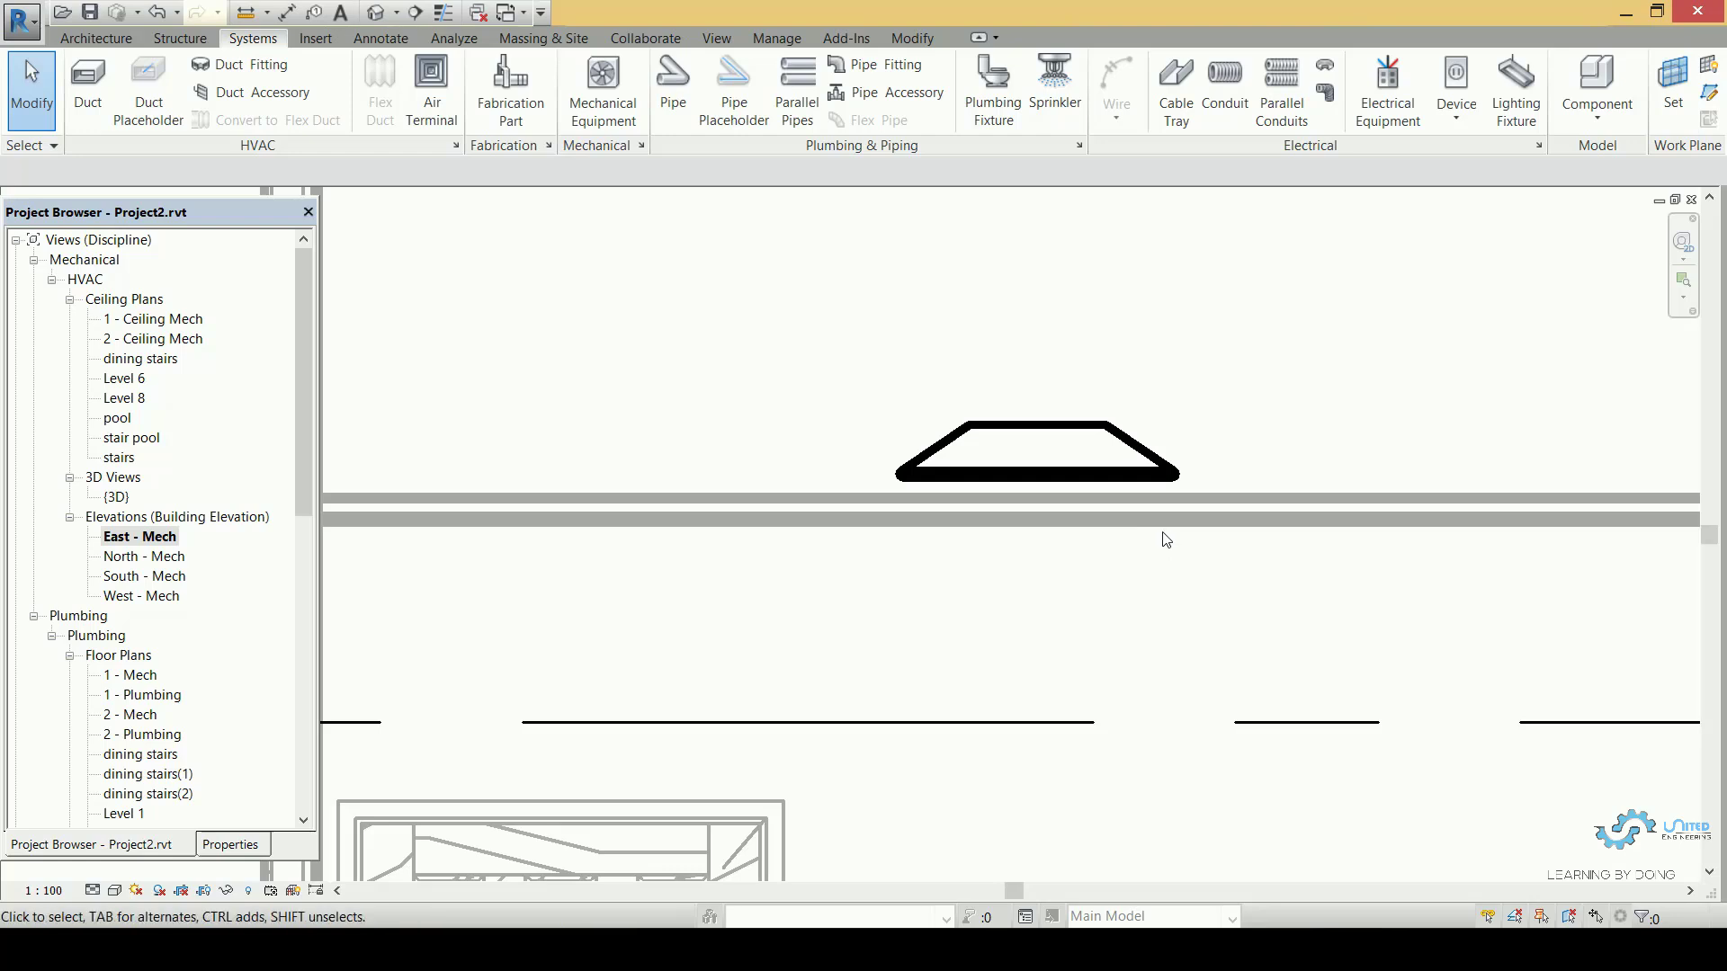
Delete the misplaced supply diffuser sitting just above the floor line in the East - Mech elevation.
scroll(1111, 441, "down", 3)
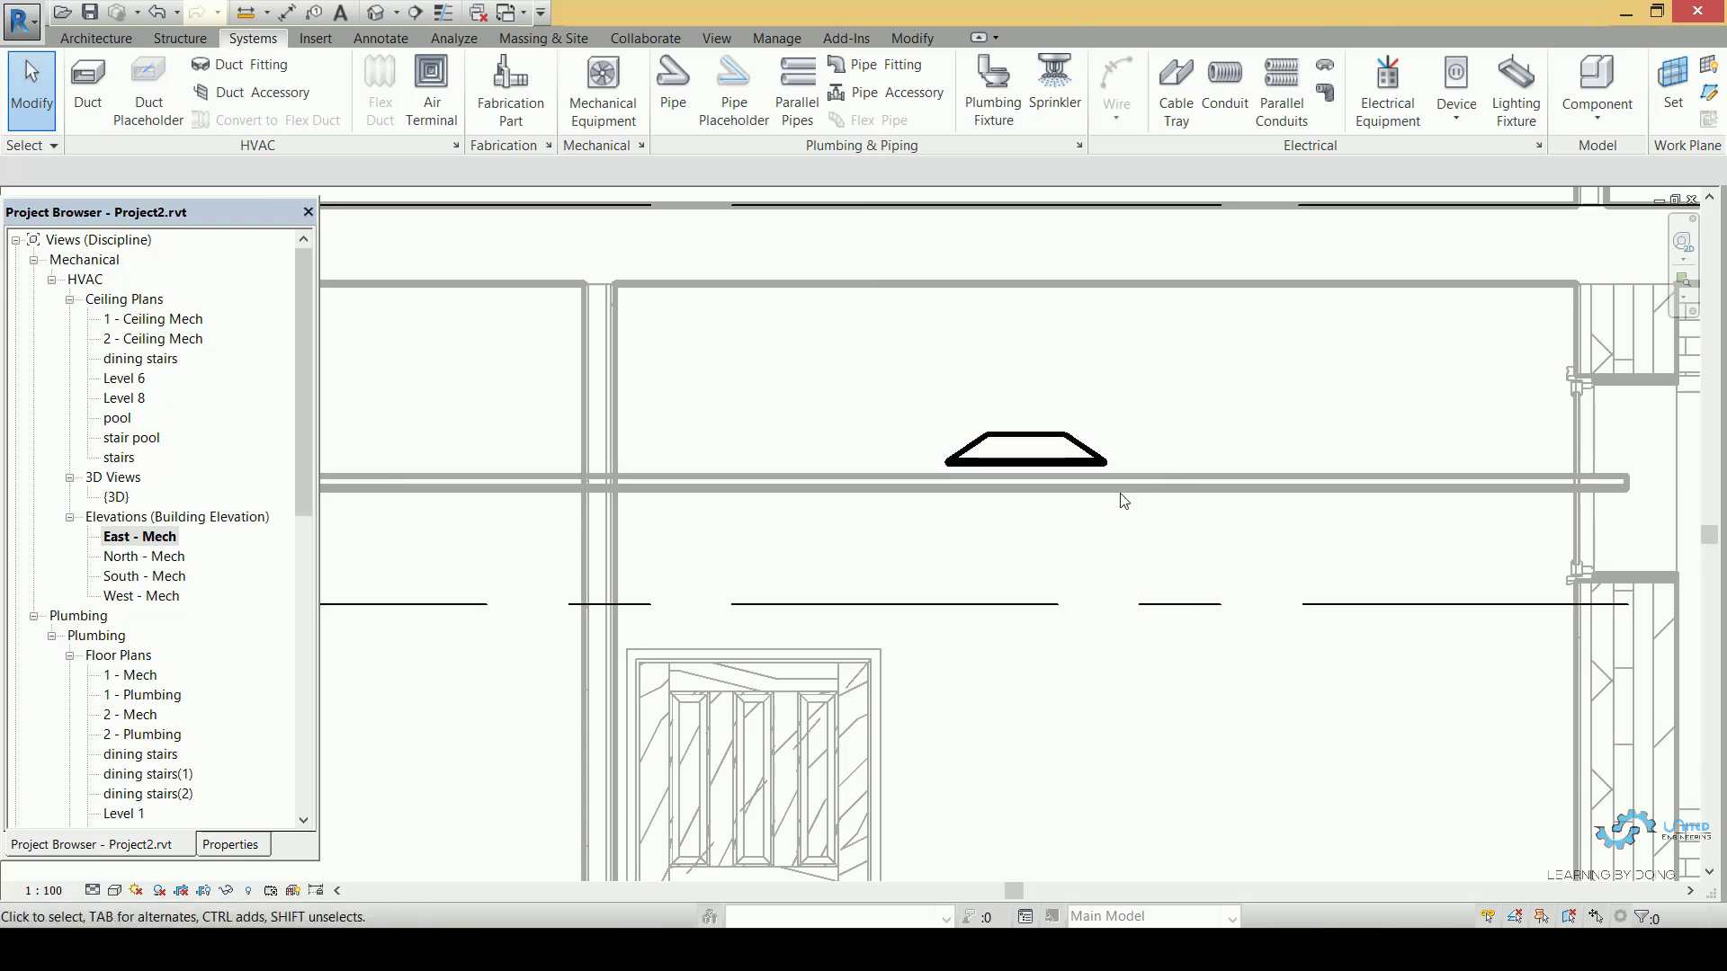
scroll(1149, 520, "down", 2)
middle_click_drag(1150, 520, 990, 519)
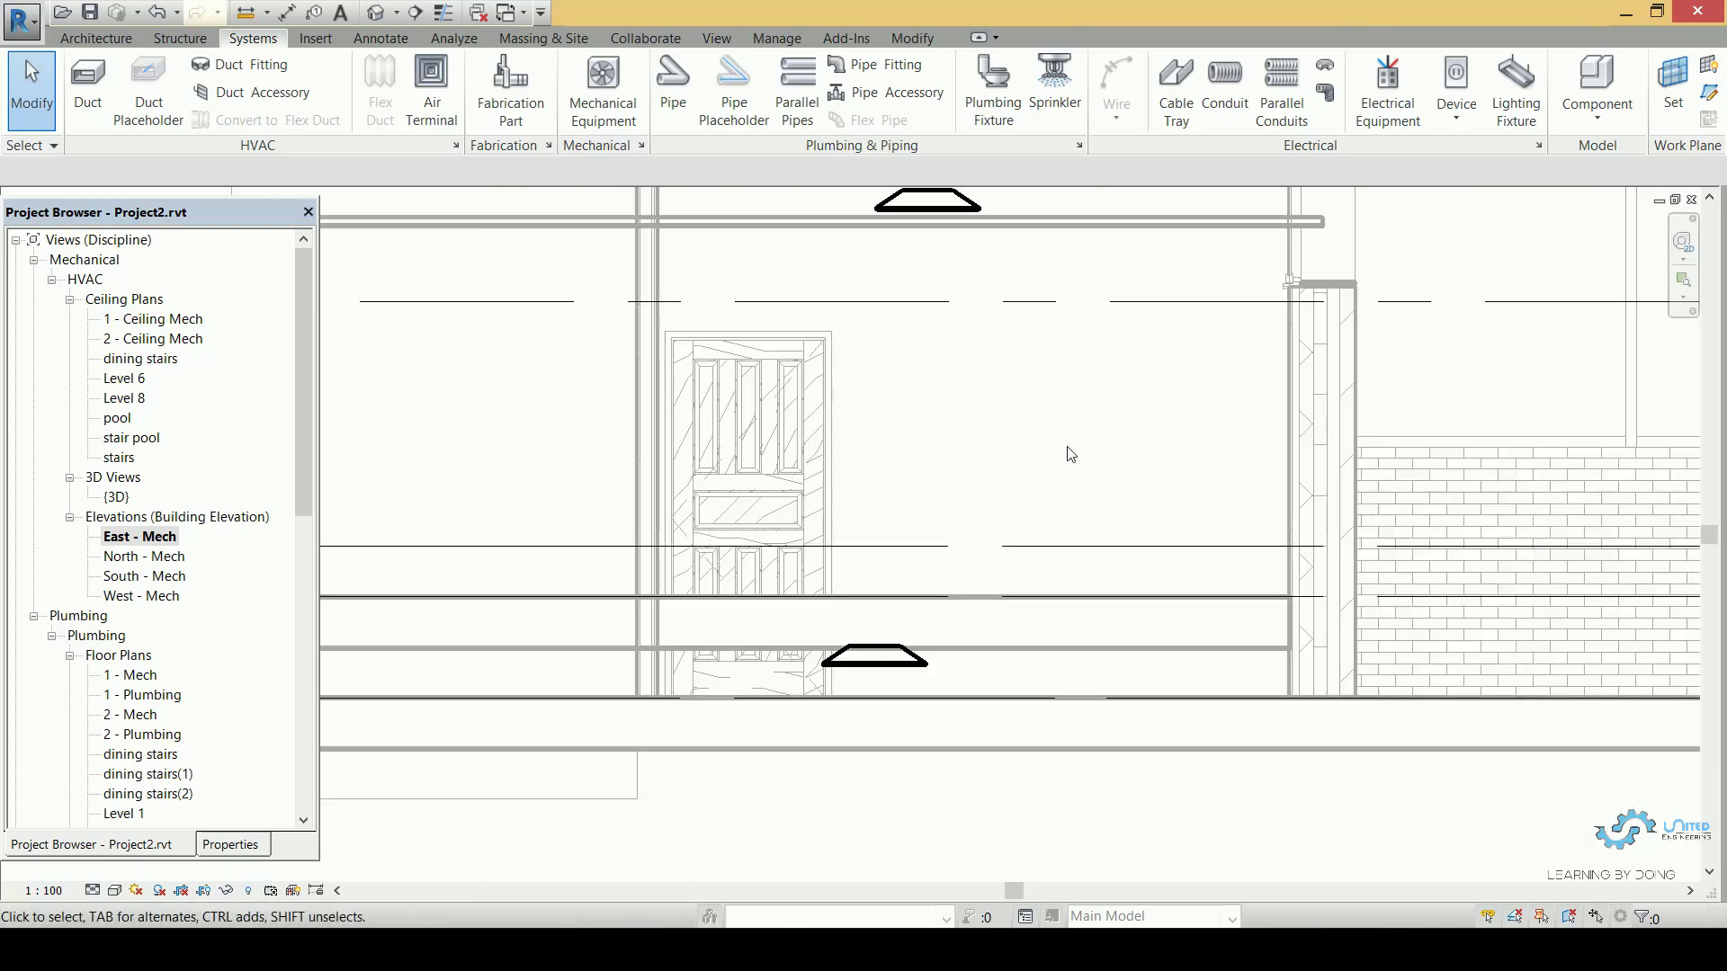
left_click(899, 665)
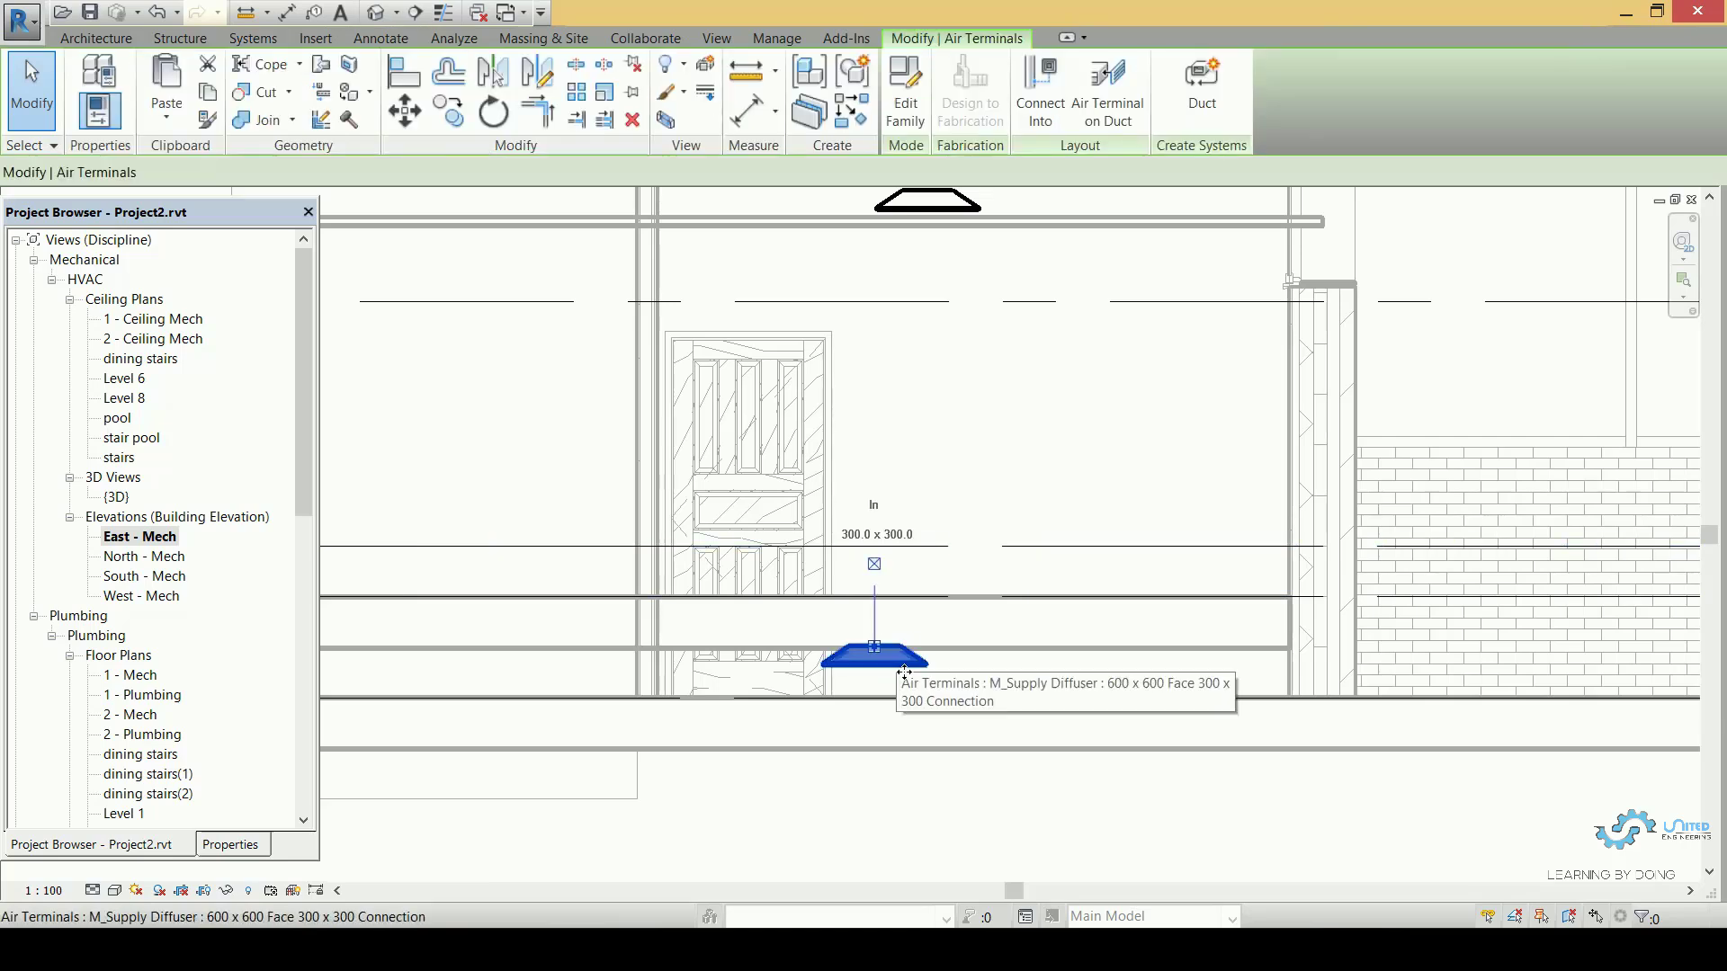
key("Escape")
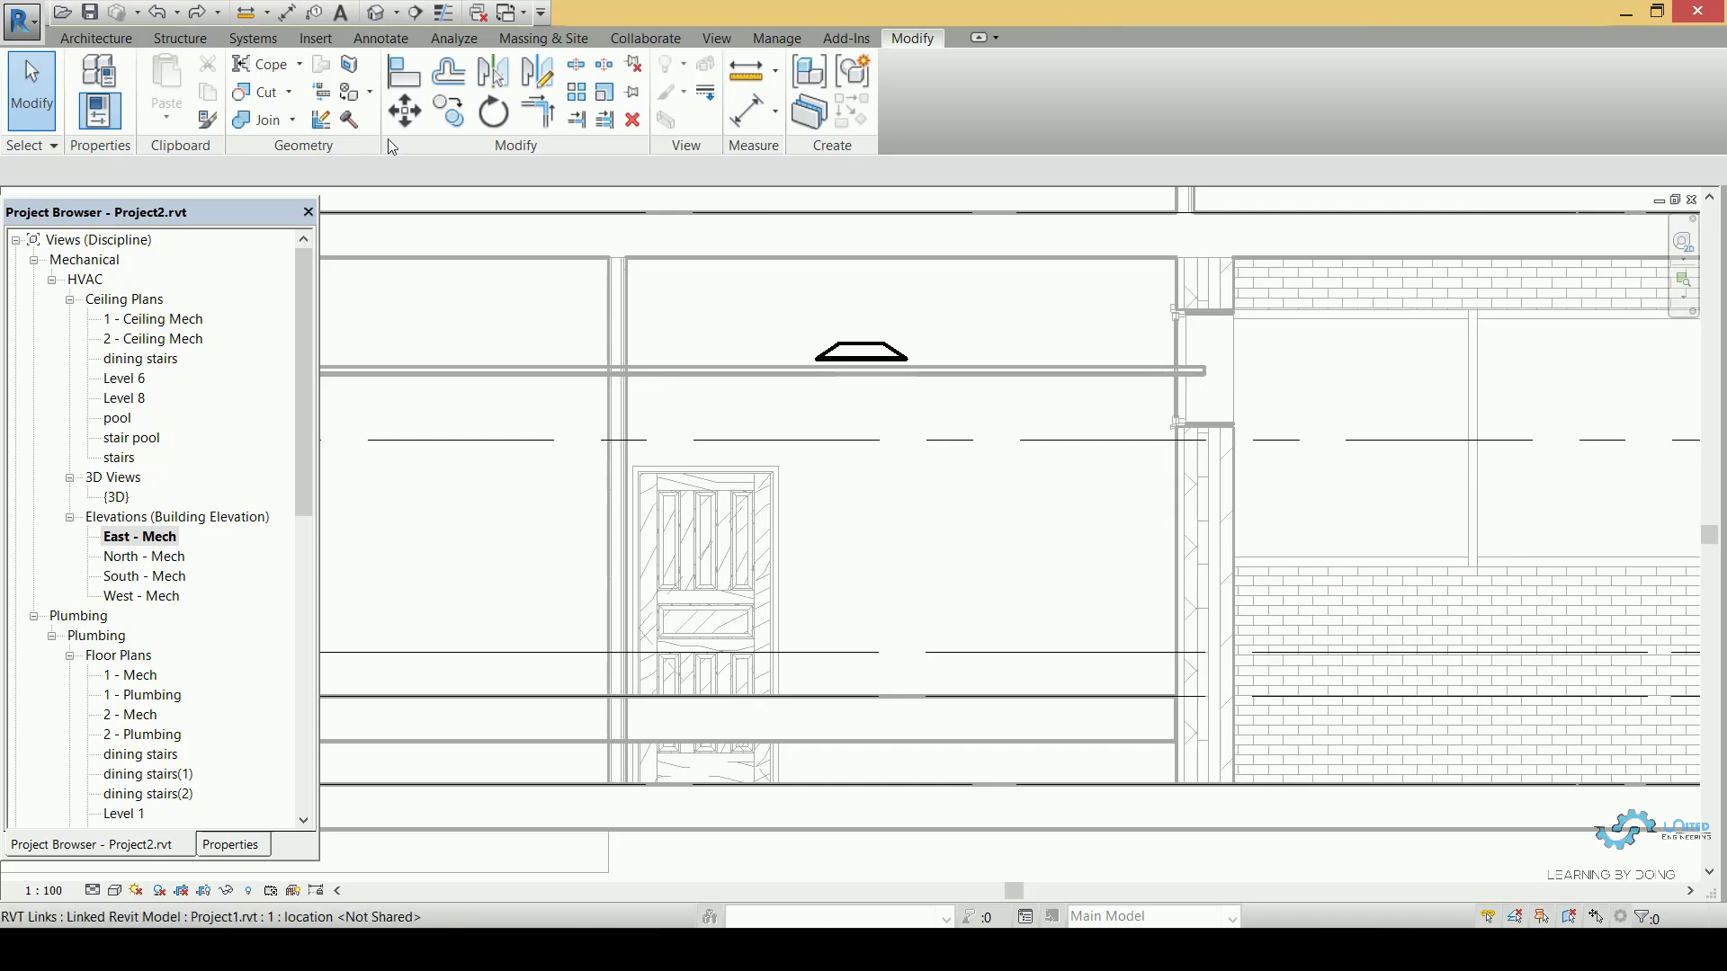
Measure the vertical height from the floor line to the underside of the 600 x 600mm Grid ceiling.
left_click(246, 13)
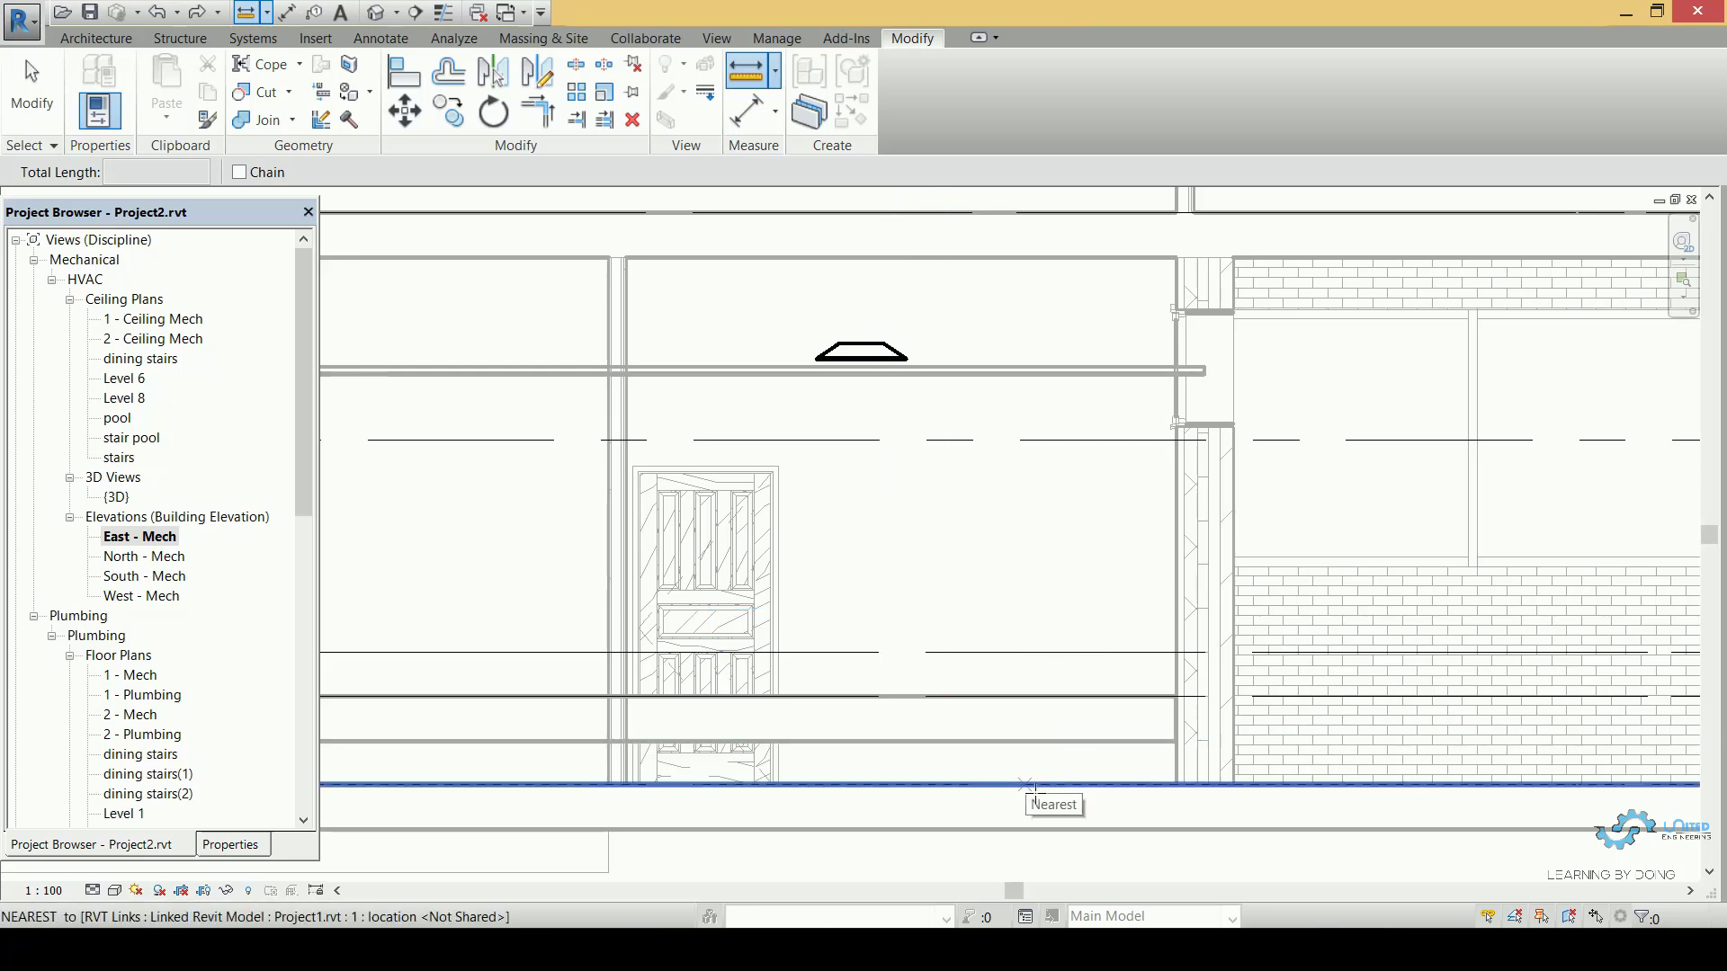
left_click(1025, 784)
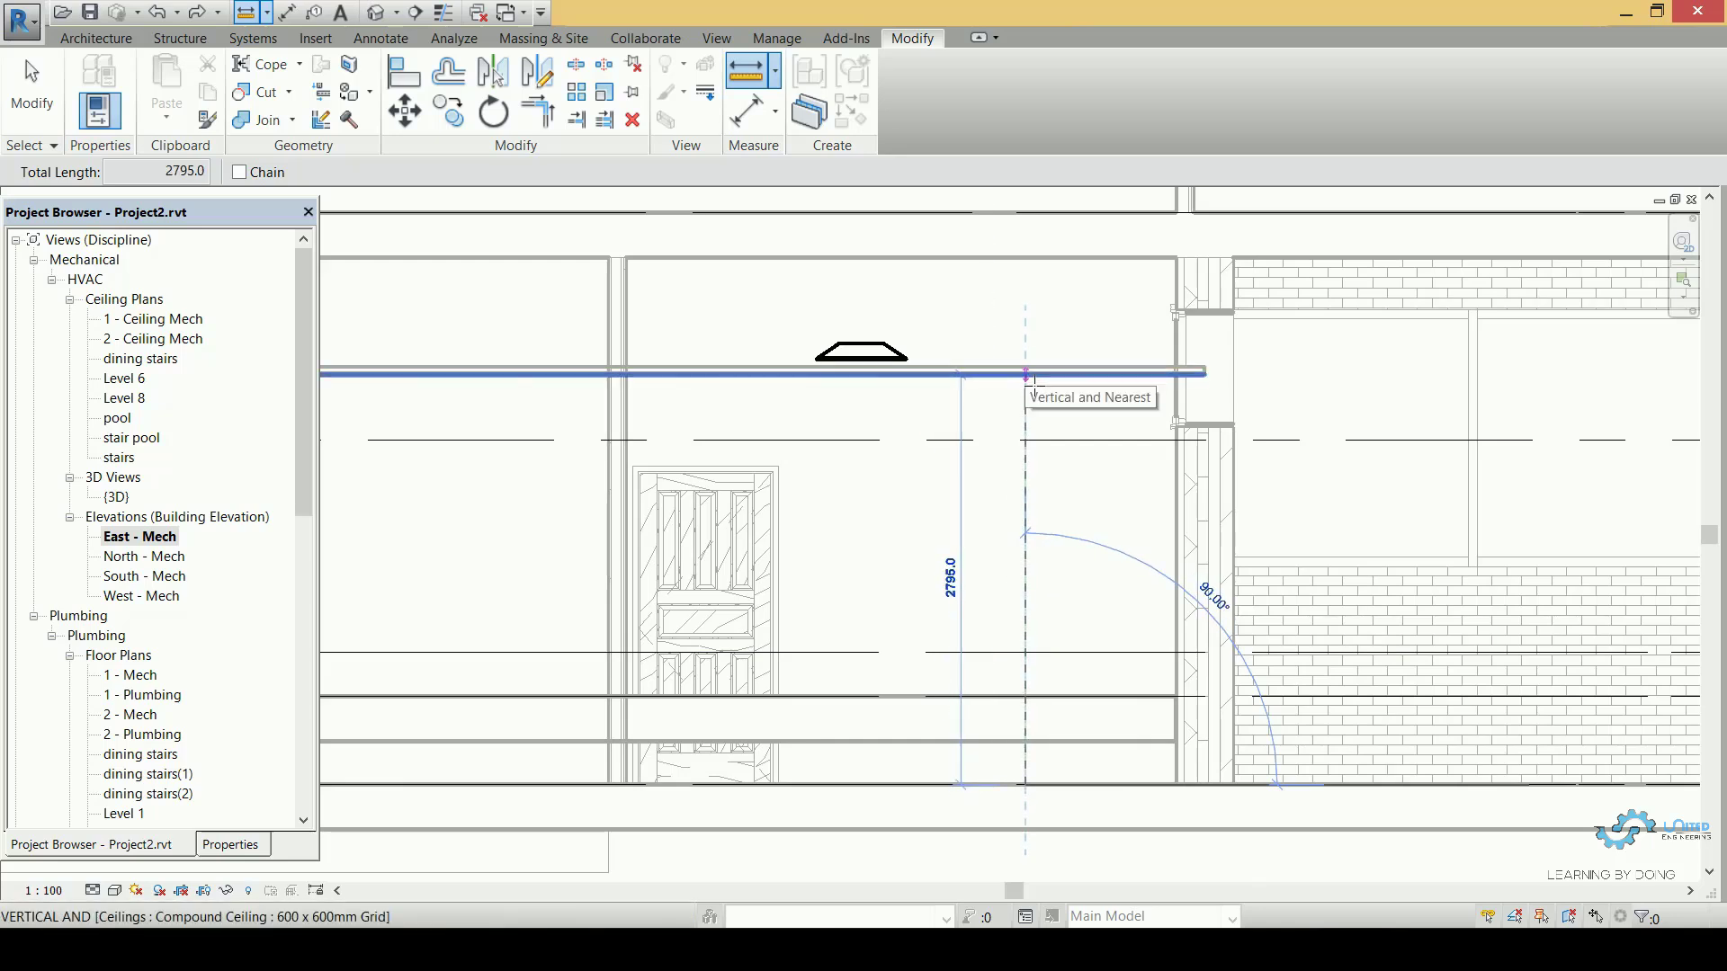
left_click(1028, 378)
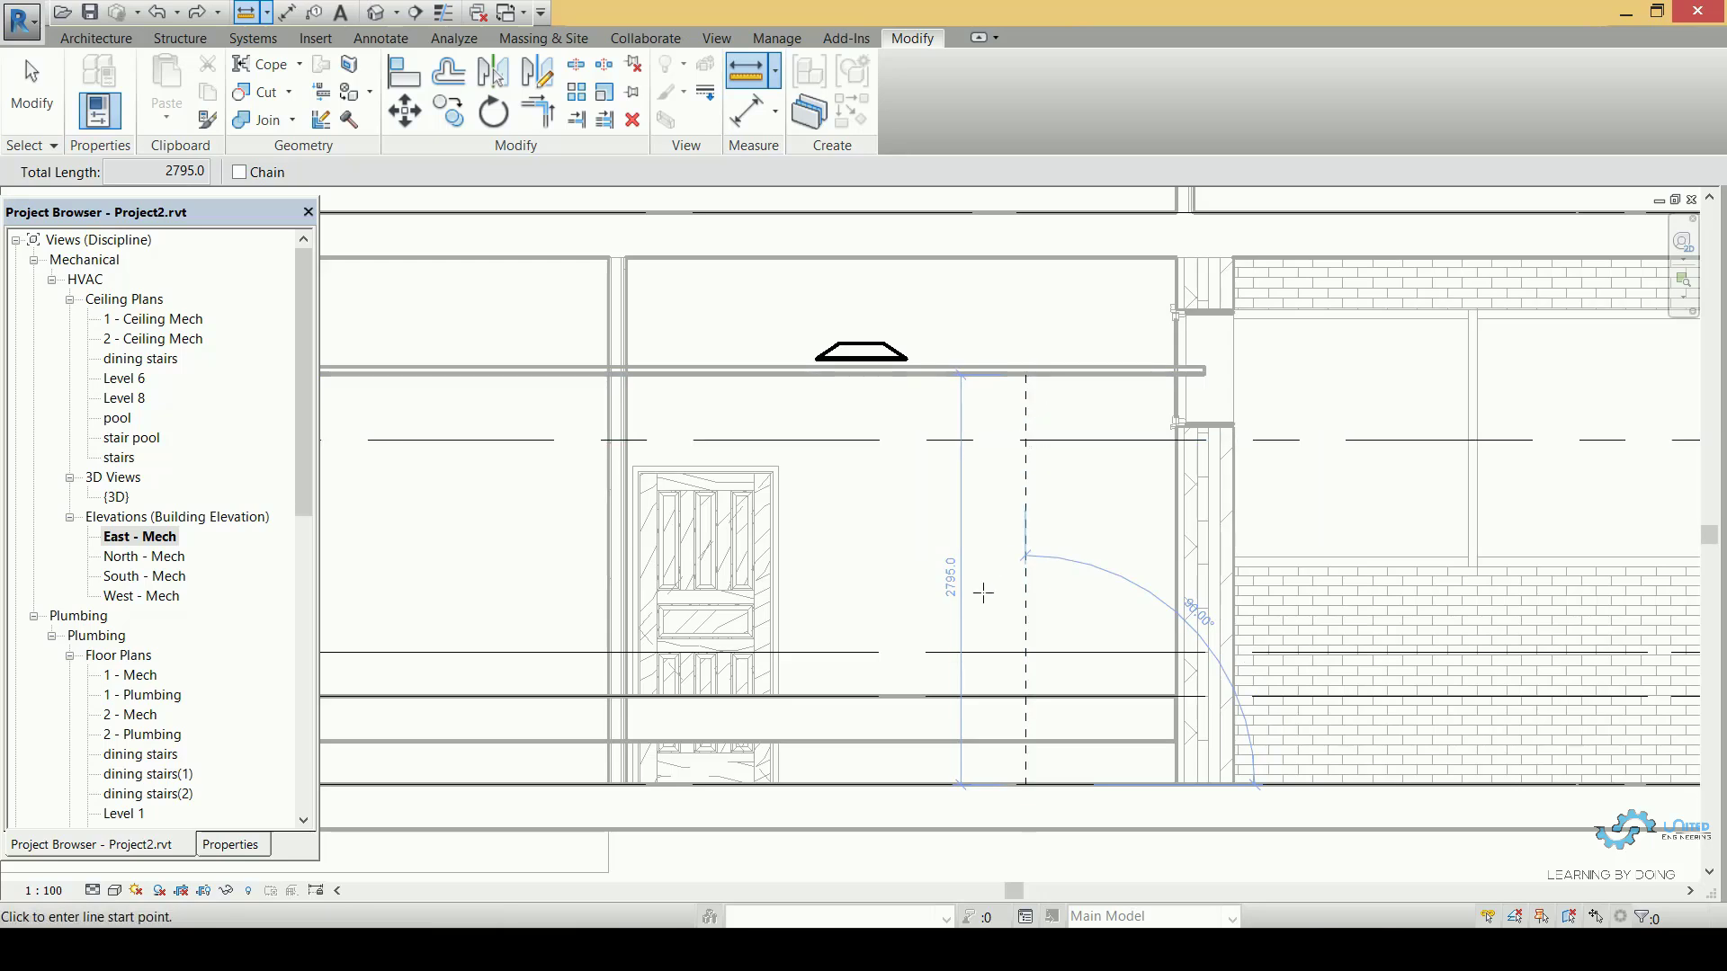
scroll(983, 591, "up", 1)
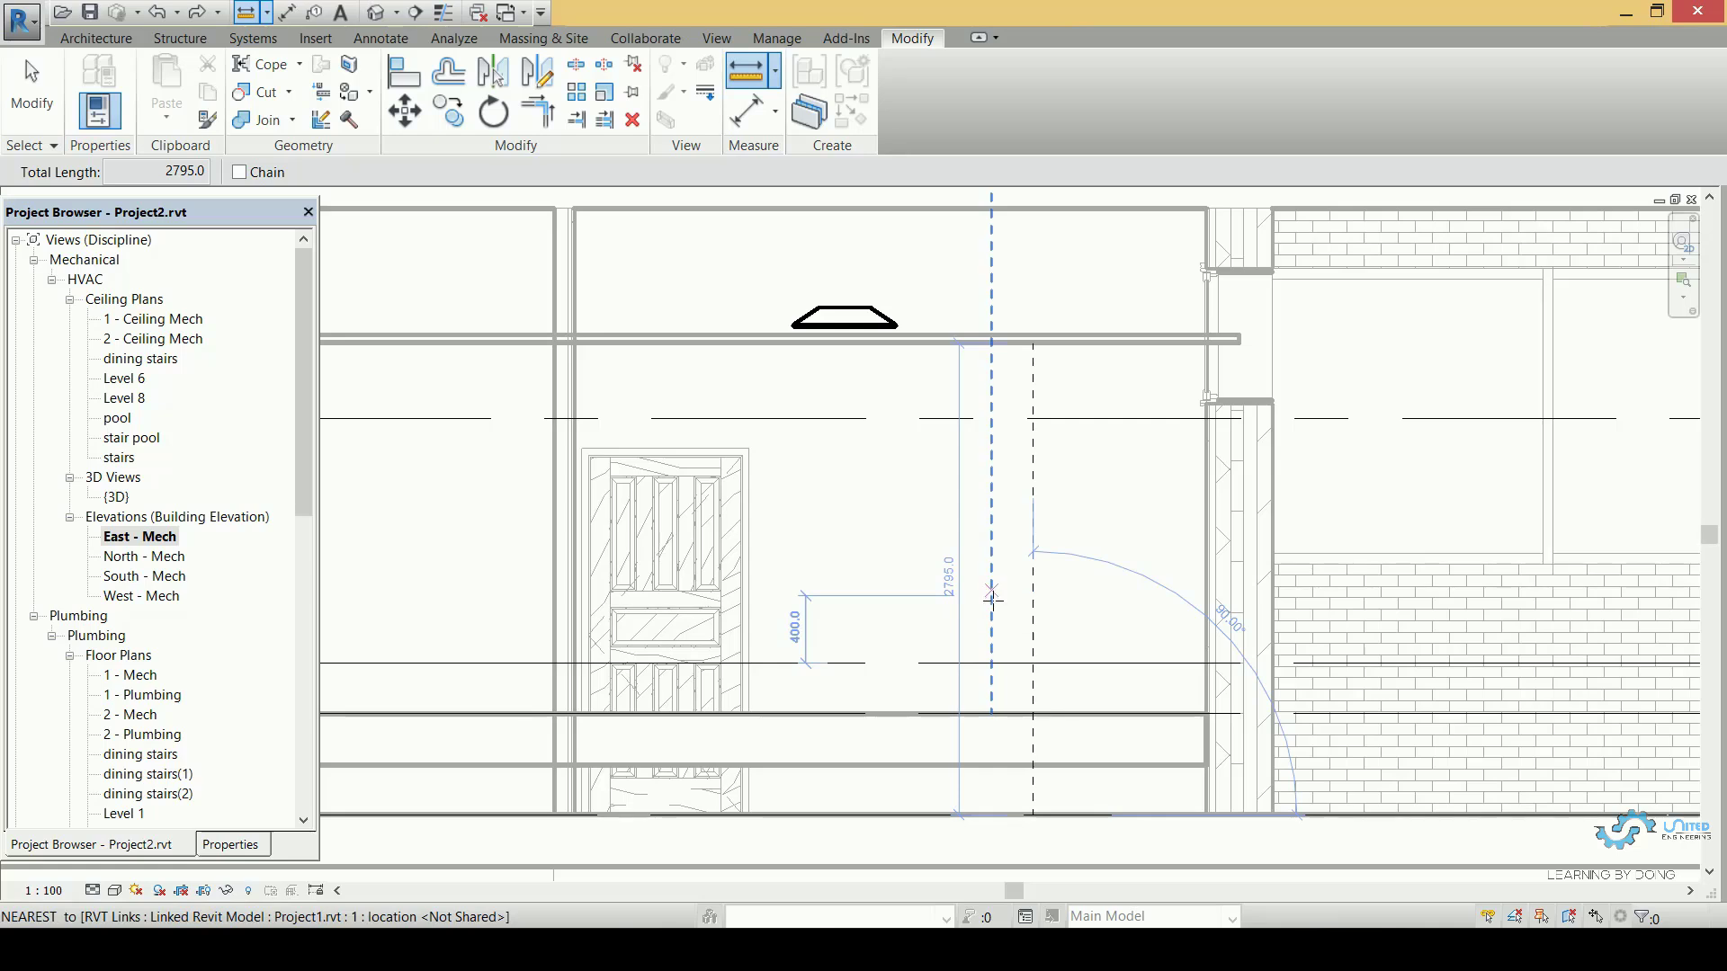
Open the 1 - Ceiling Mech plan and set the supply diffuser's offset to 2795.
double_click(179, 322)
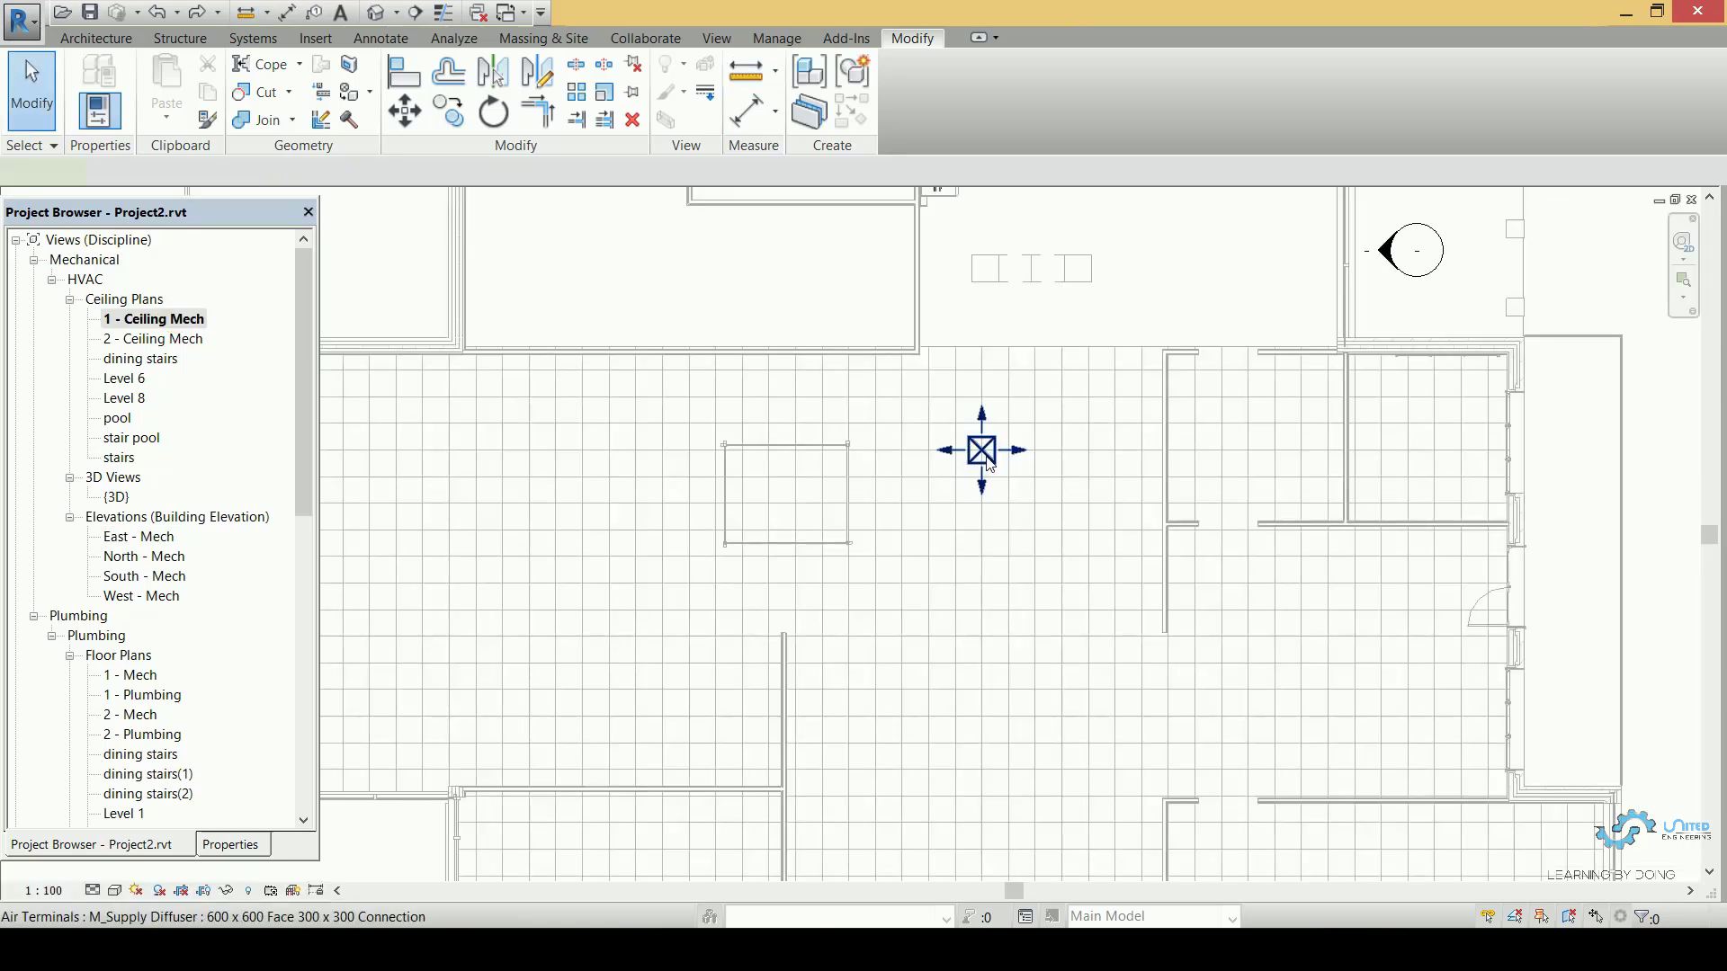
left_click(988, 464)
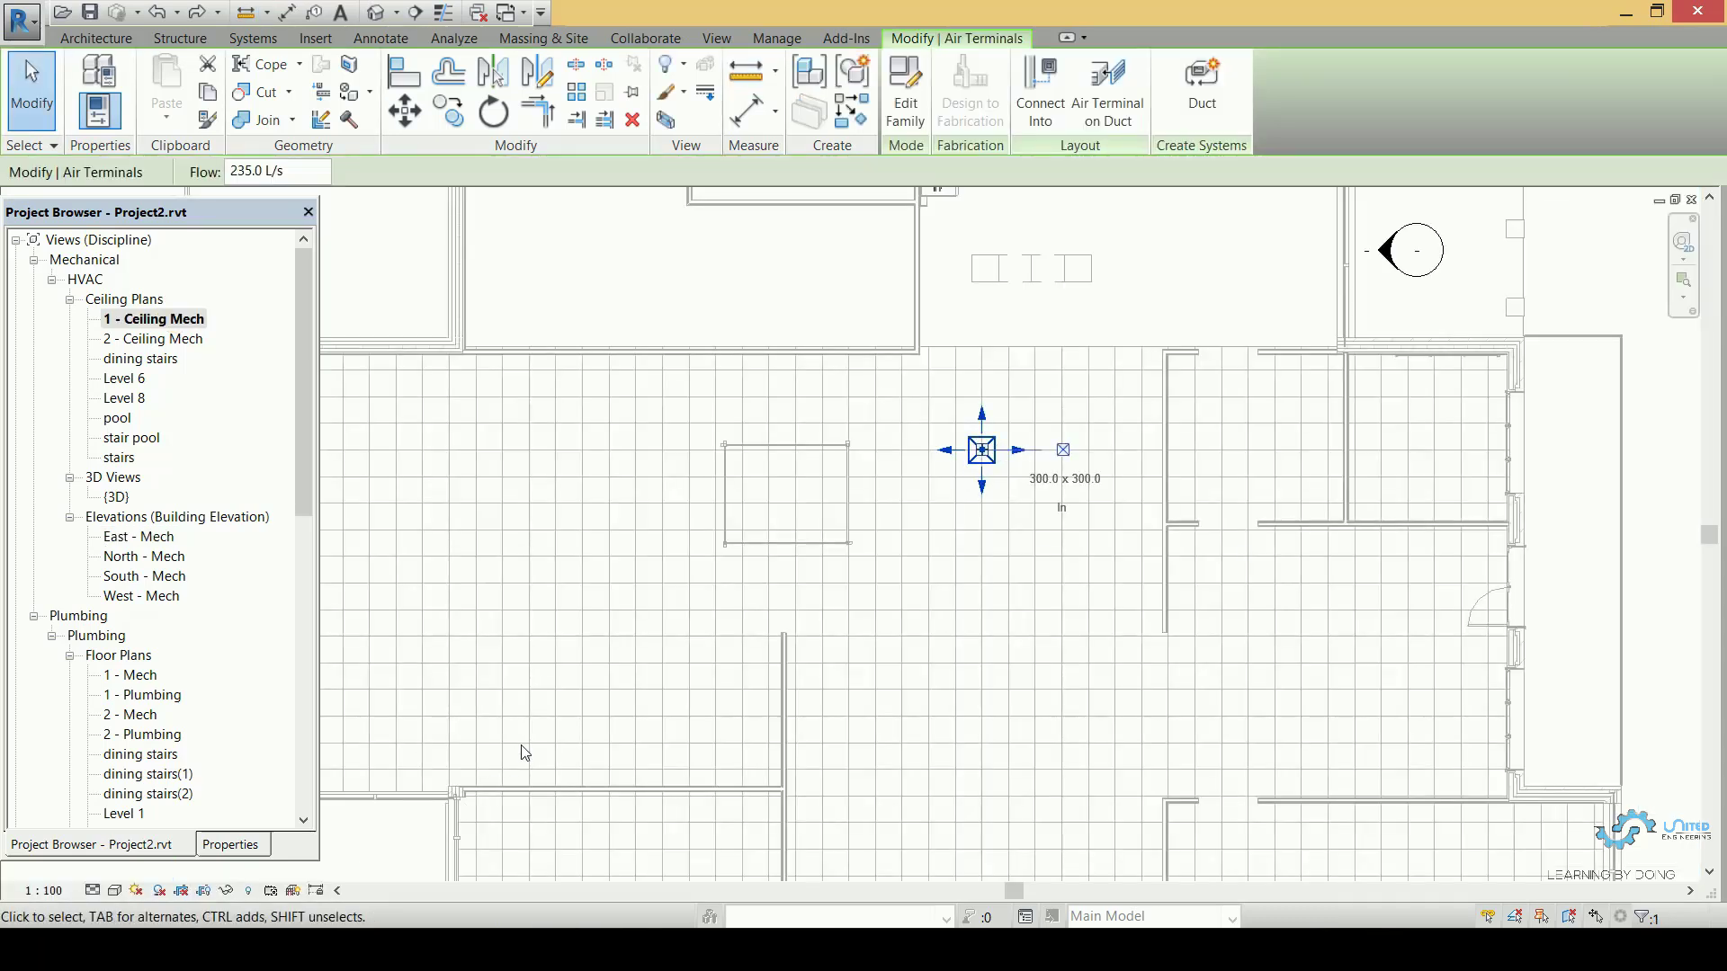
left_click(230, 843)
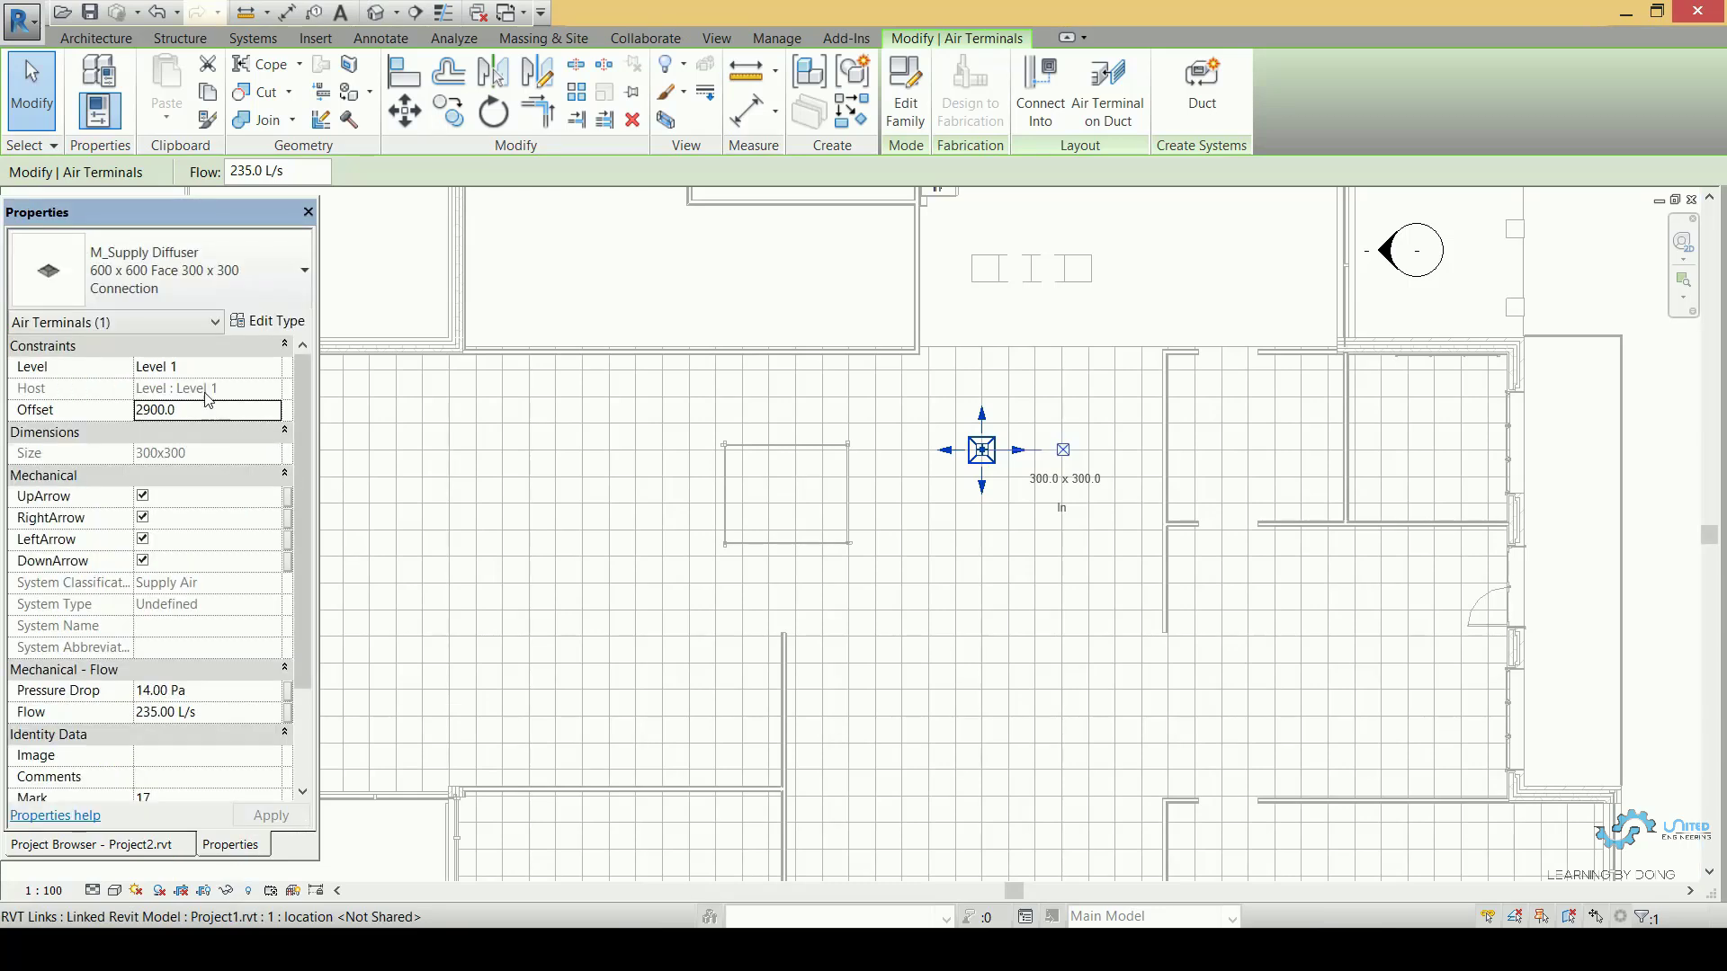
left_click(203, 410)
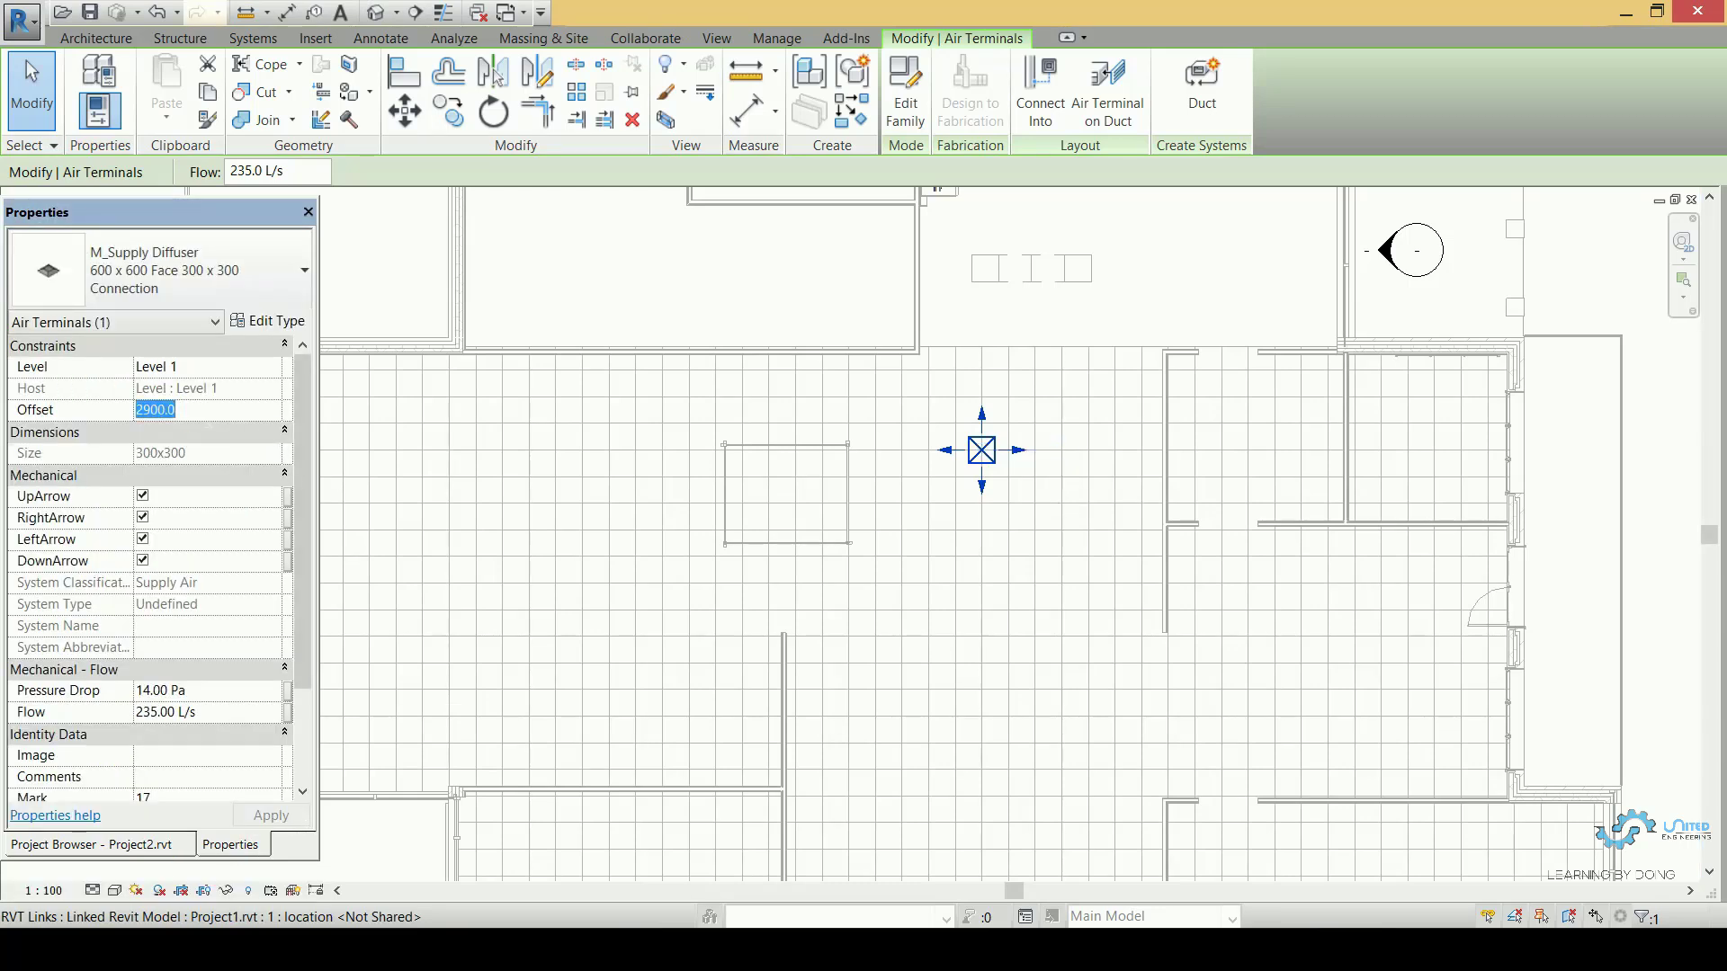
type("2")
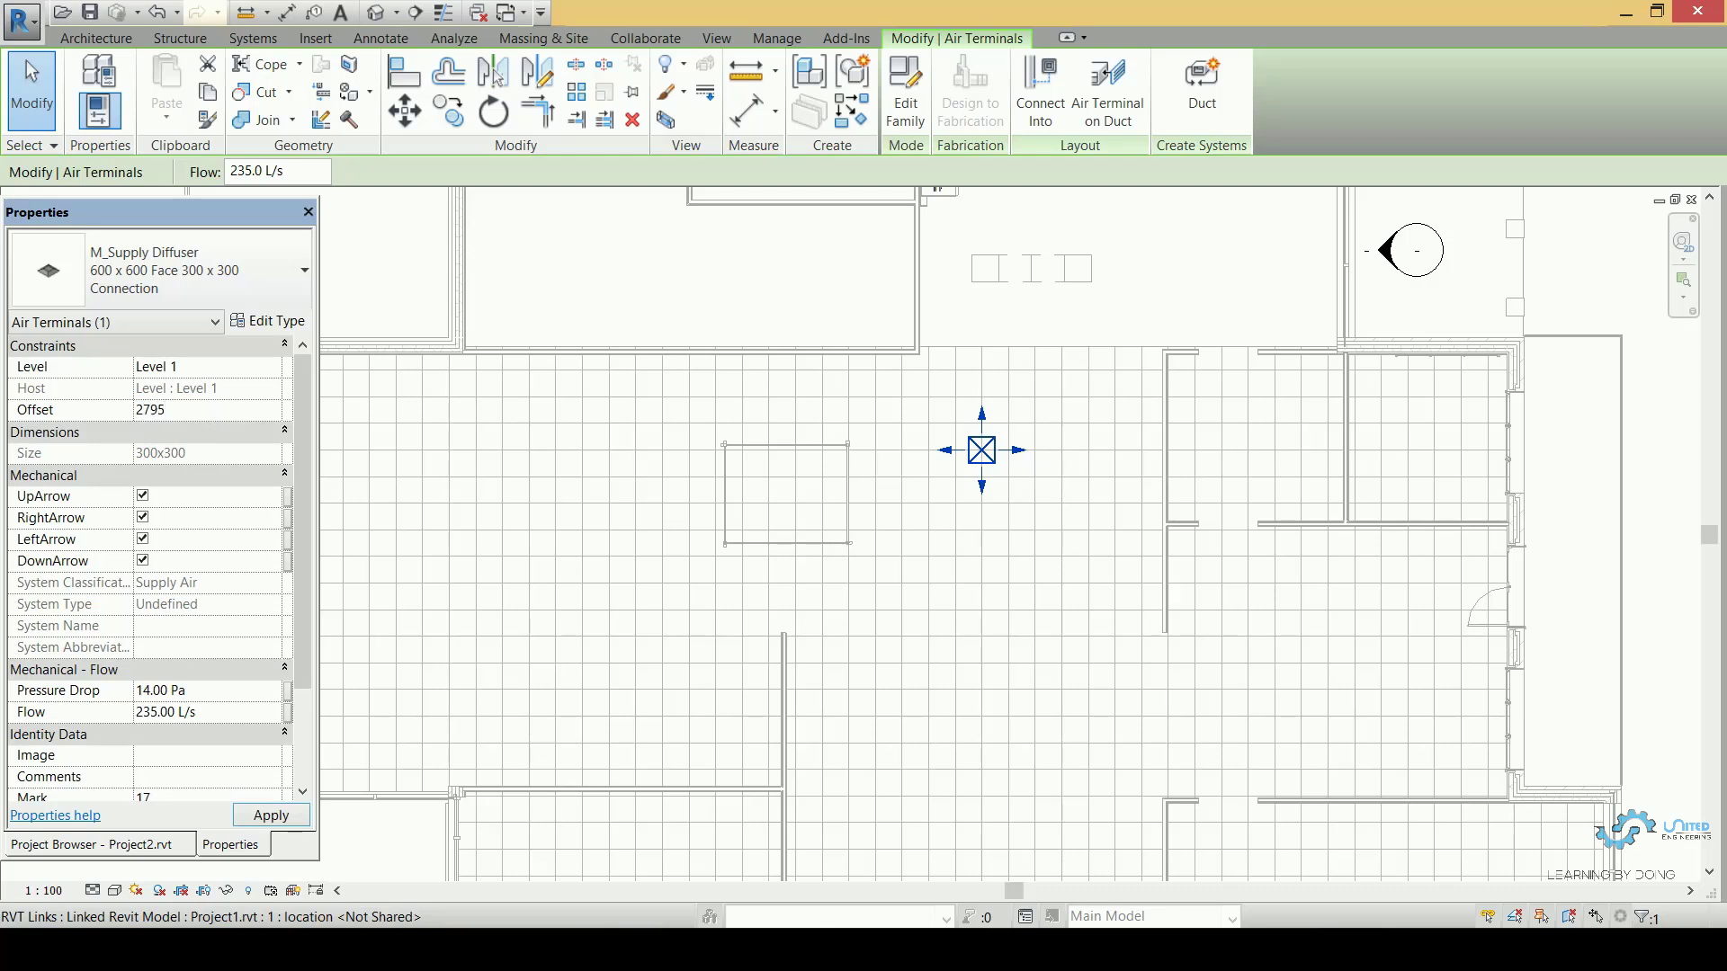
type("795")
key("Return")
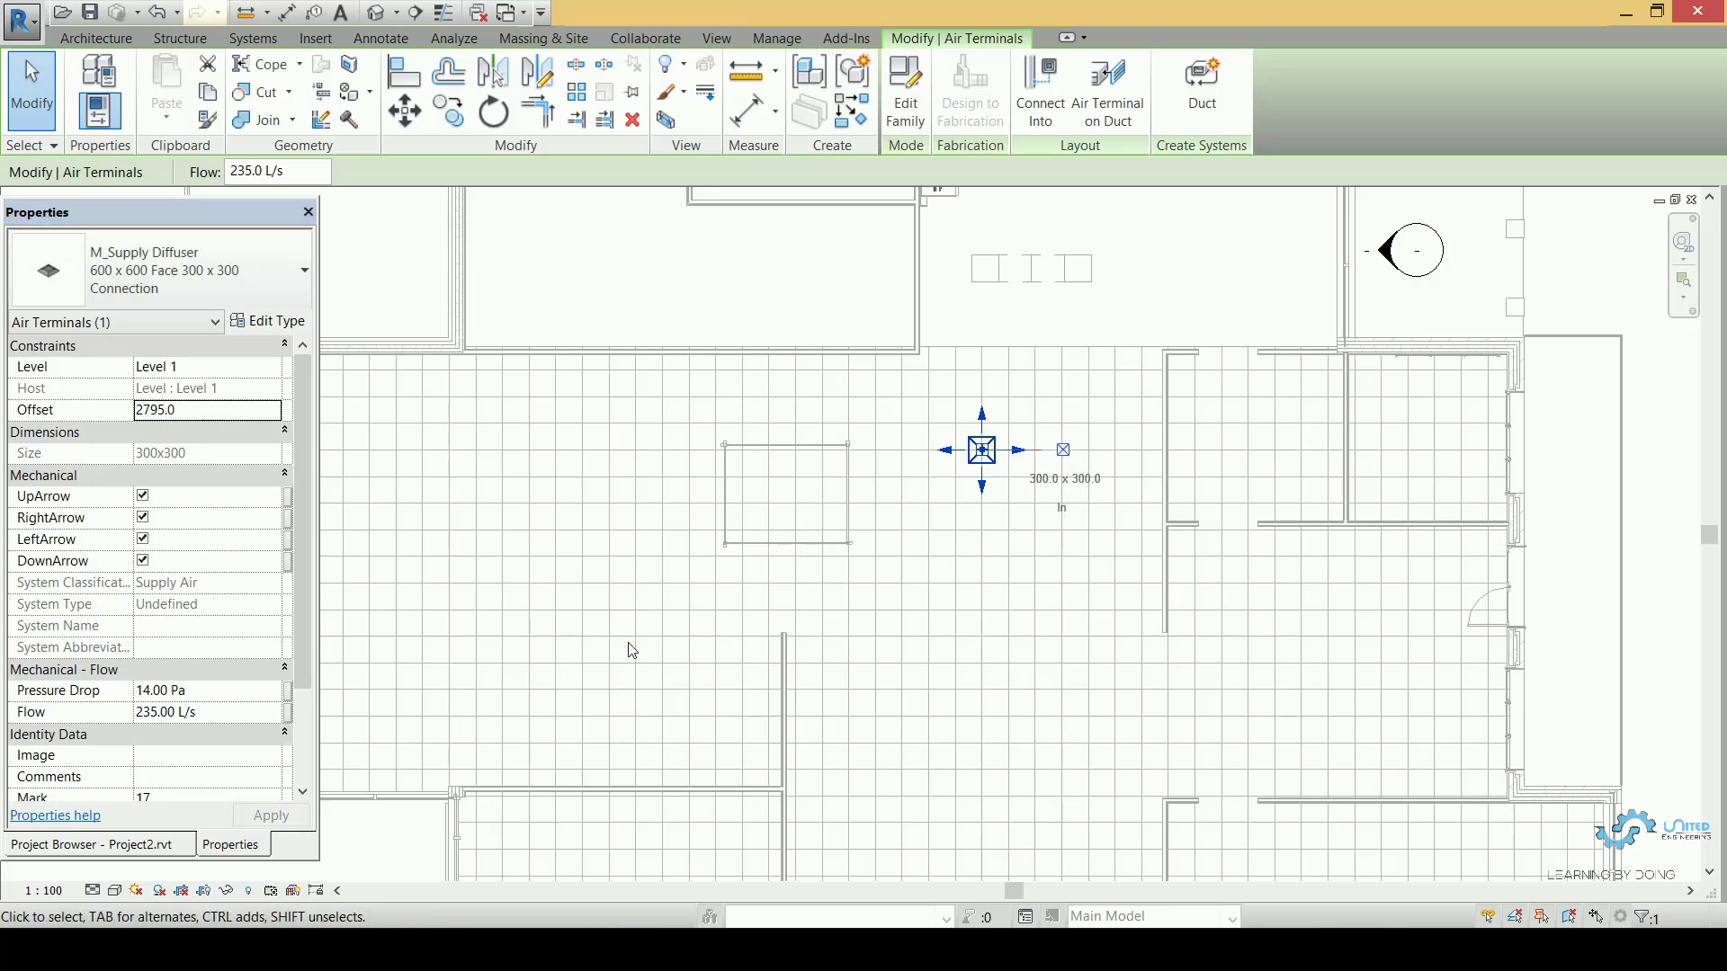
Open the East - Mech elevation and examine how the selected supply diffuser sits relative to the ceiling's underside.
left_click(142, 845)
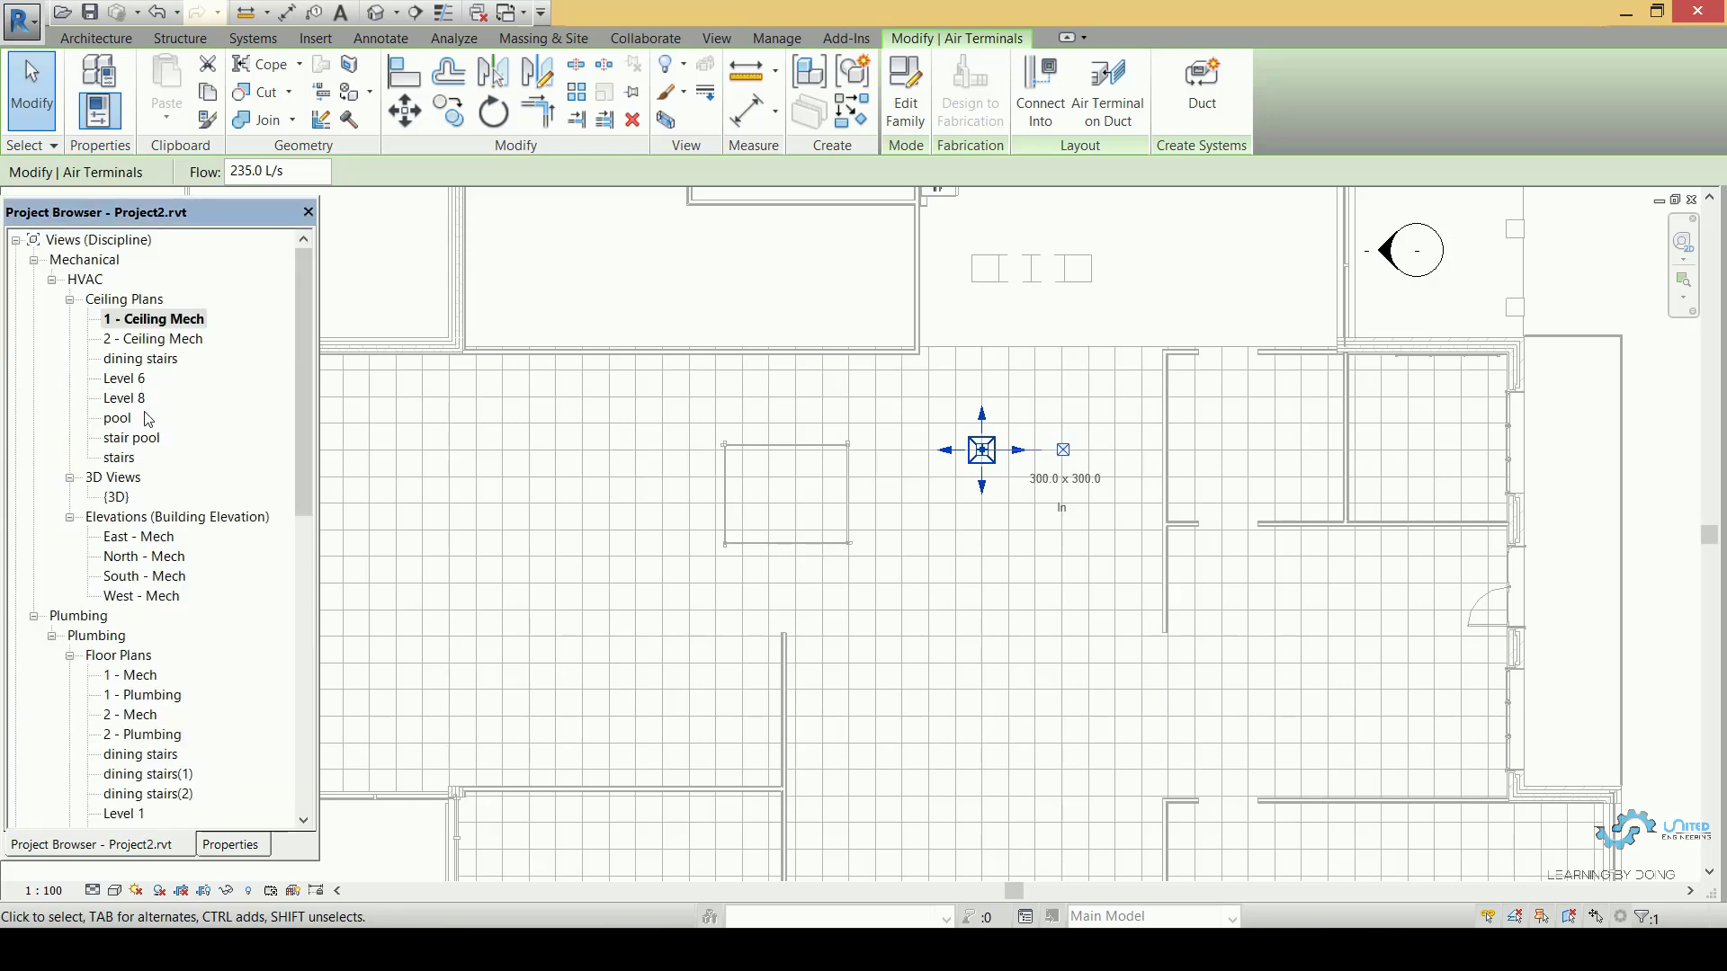
double_click(160, 538)
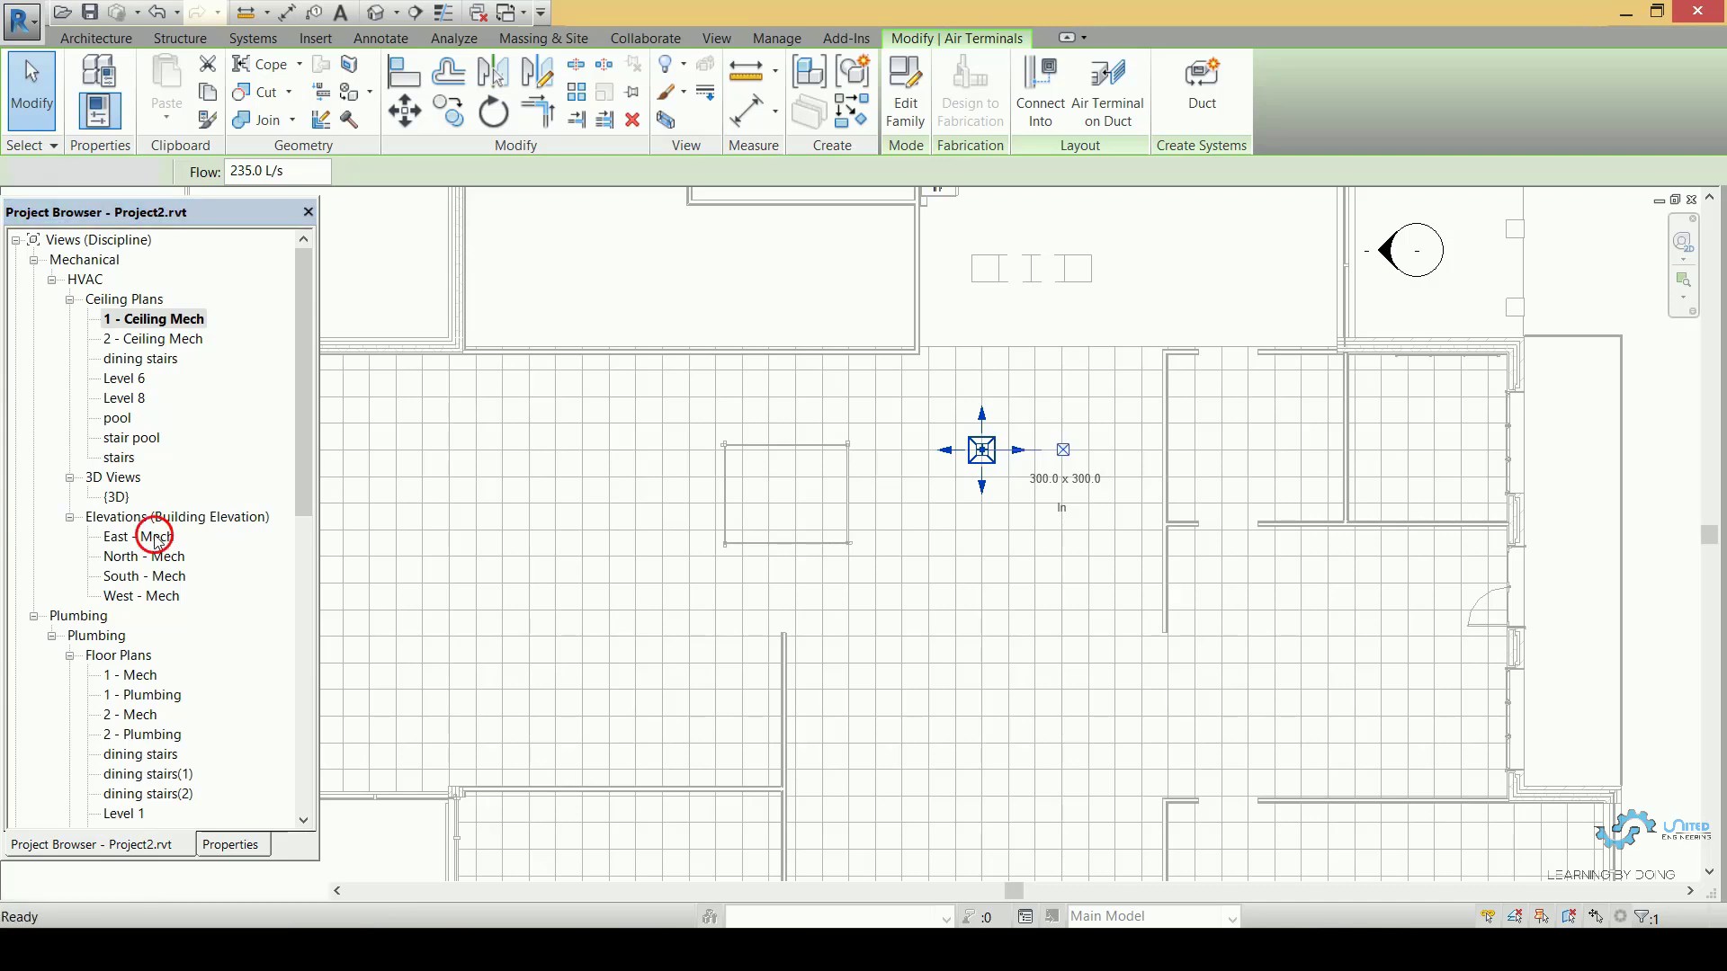
scroll(877, 370, "up", 5)
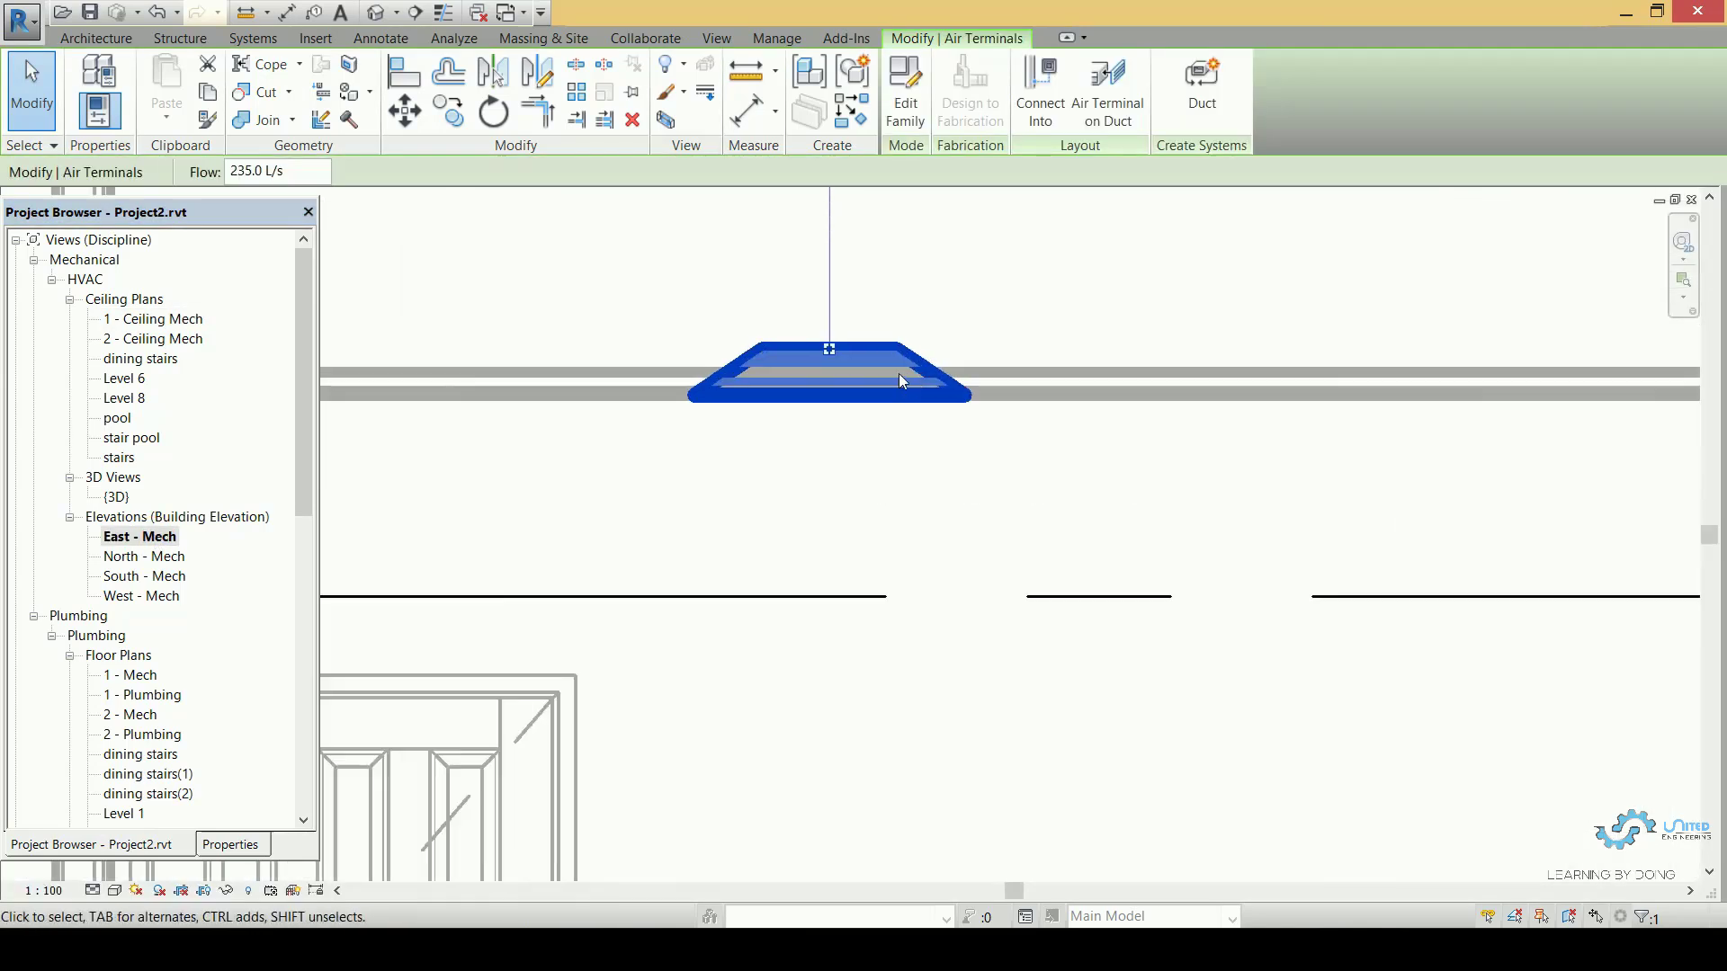
scroll(908, 379, "up", 2)
scroll(882, 387, "down", 2)
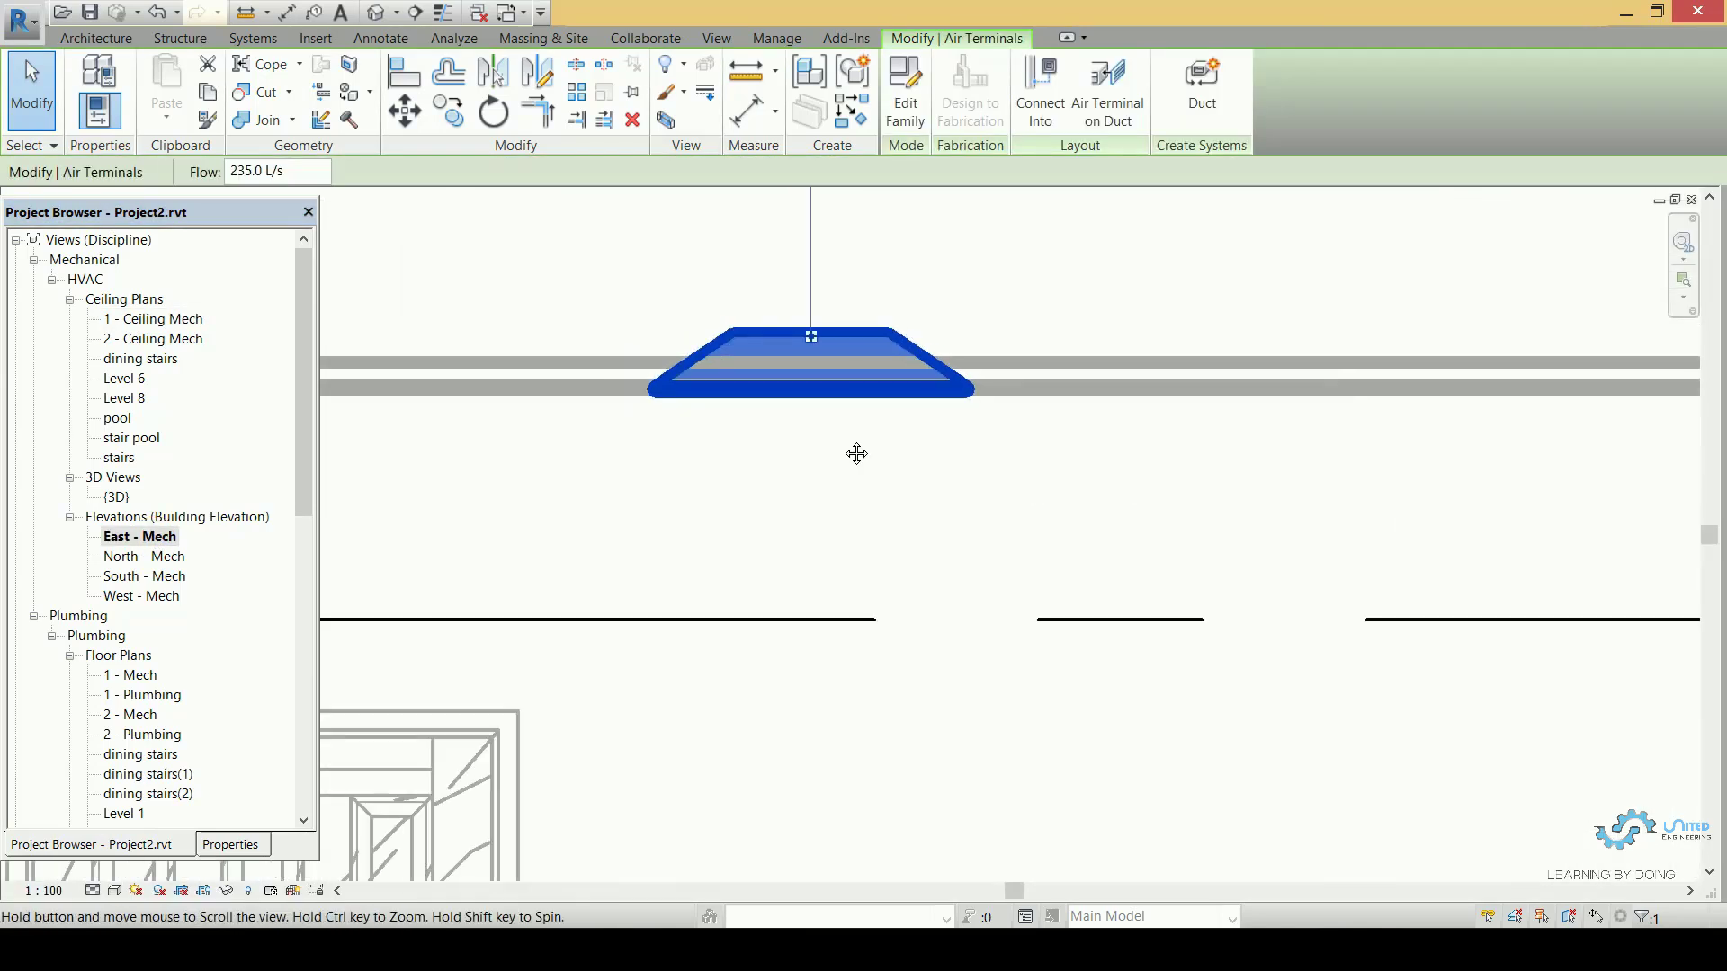
middle_click_drag(856, 360, 862, 437)
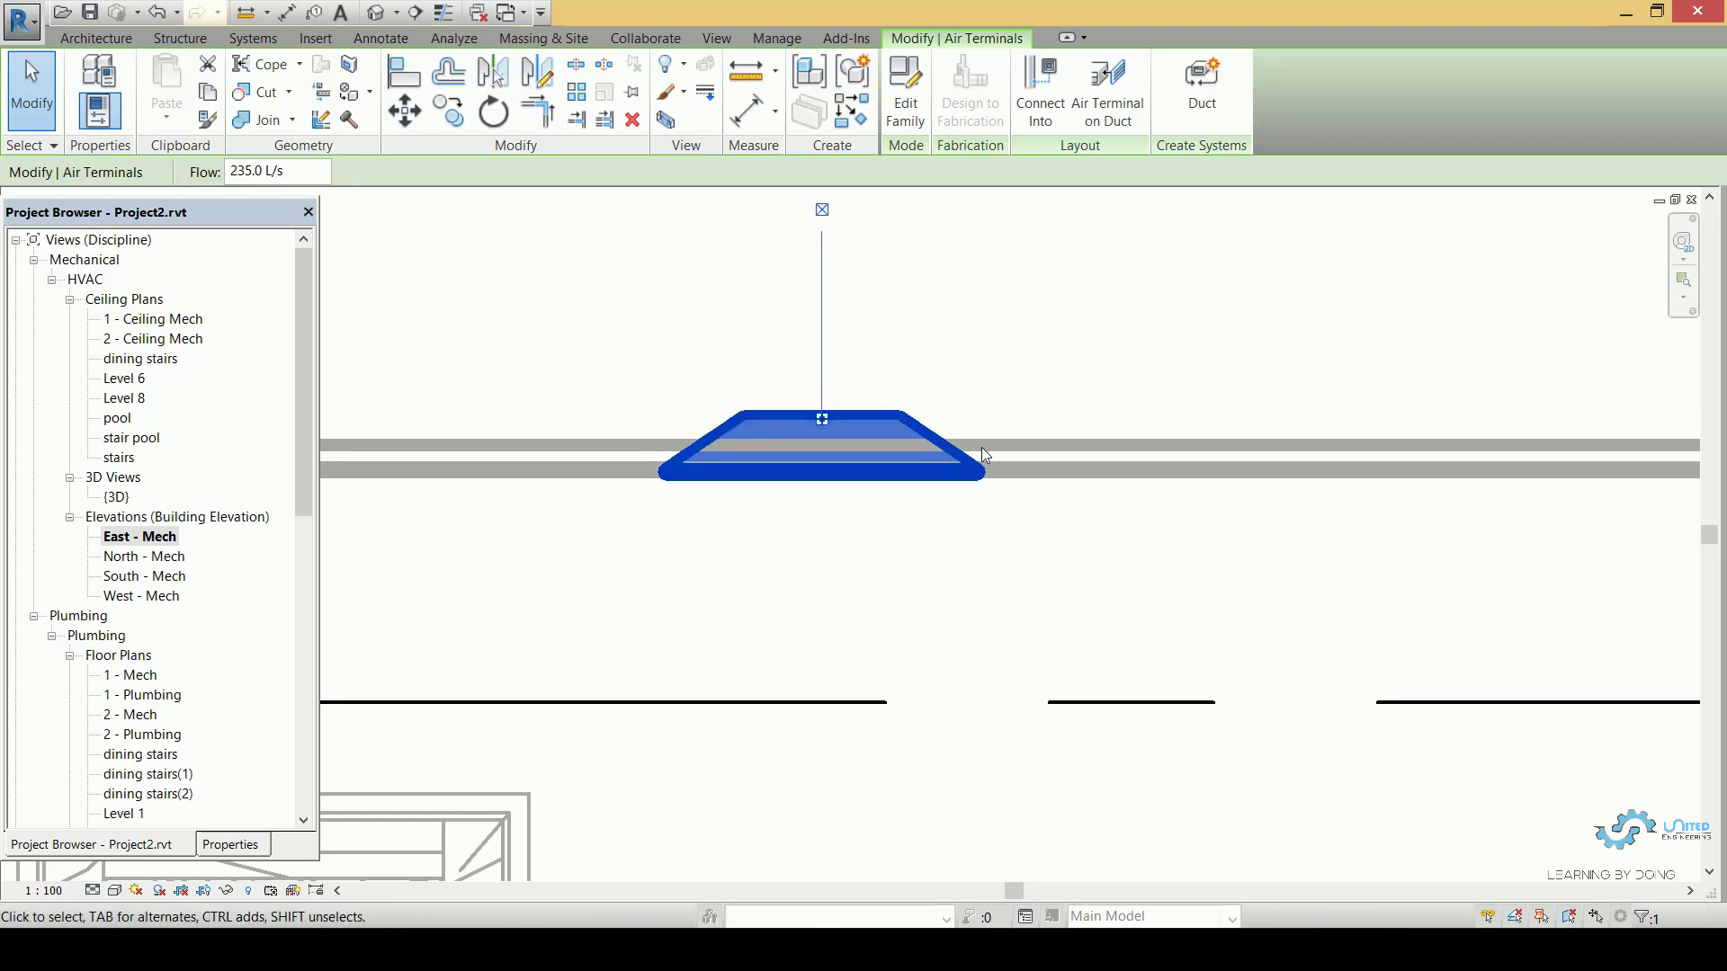
scroll(1010, 444, "down", 2)
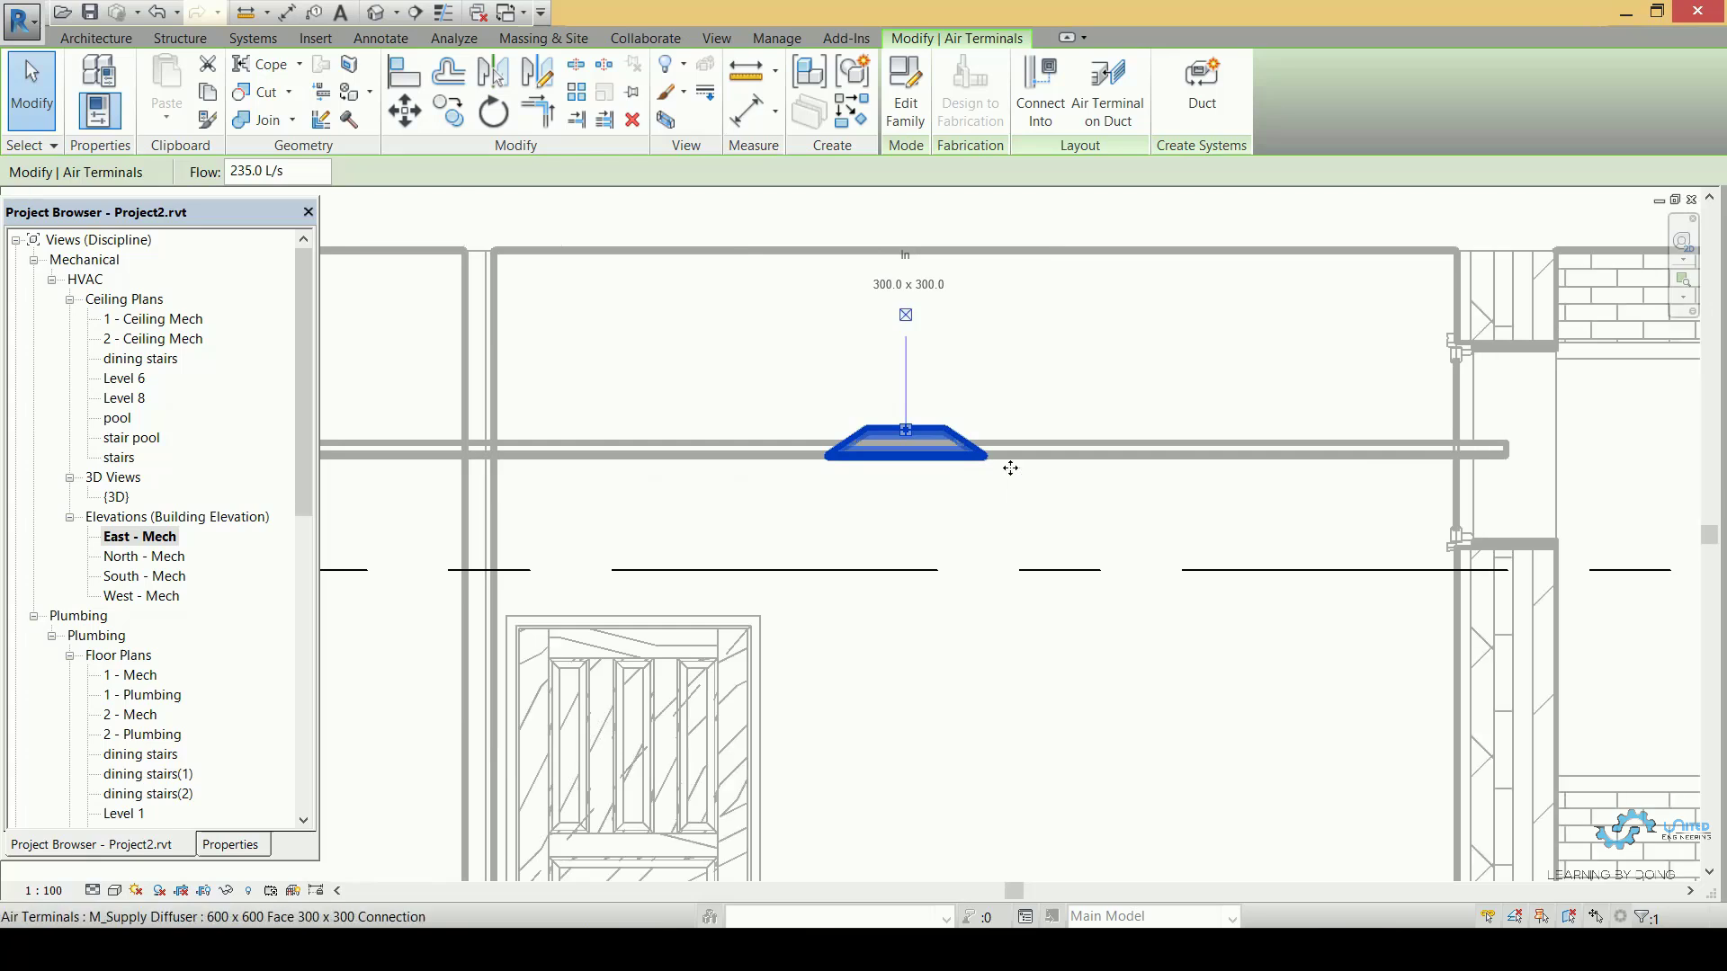
scroll(1011, 495, "down", 1)
middle_click_drag(1025, 498, 1021, 435)
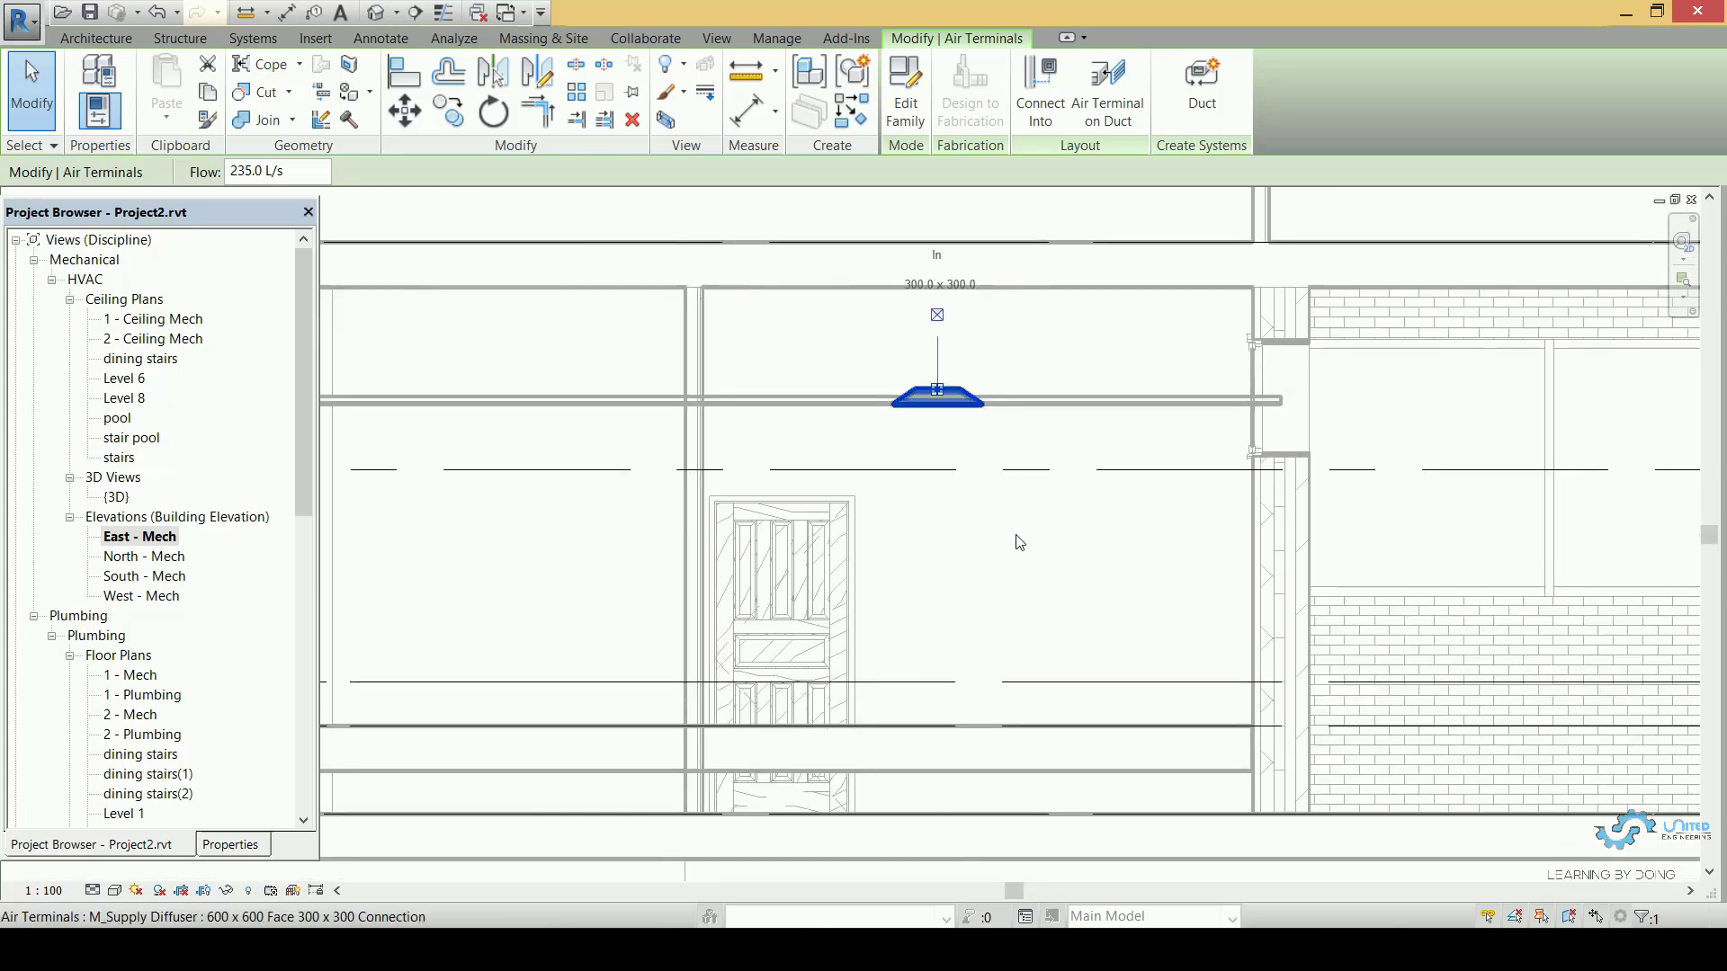